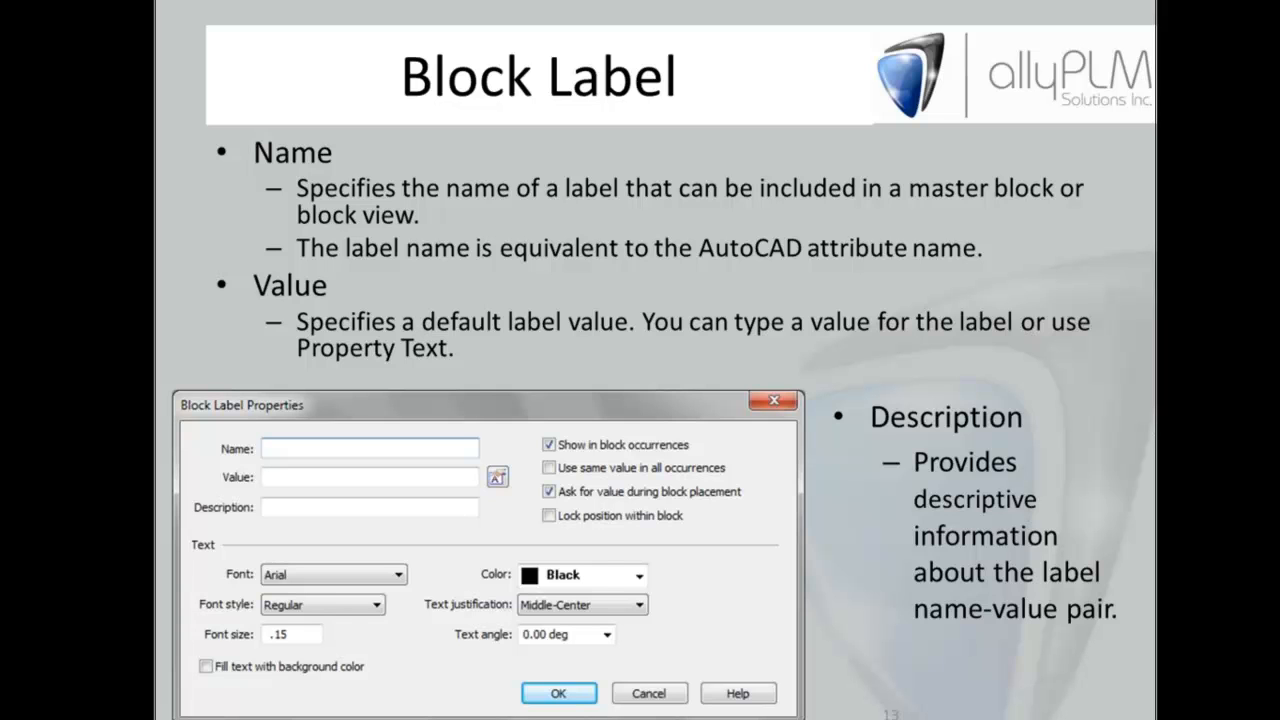
Switch to Solid Edge and browse the library to the Sample Blocks folder in Program Files\Solid Edge ST3 on the C: drive
{"action": "key", "text": "alt+Tab"}
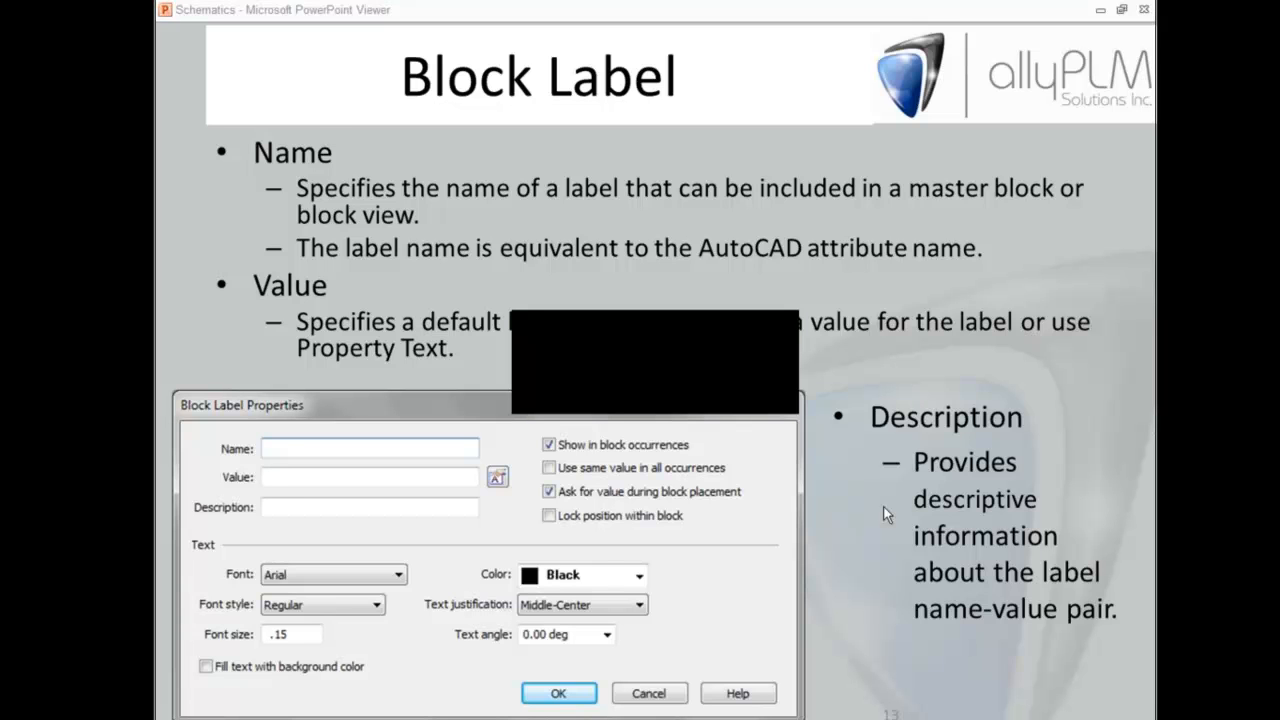
{"action": "key", "text": "alt+Tab"}
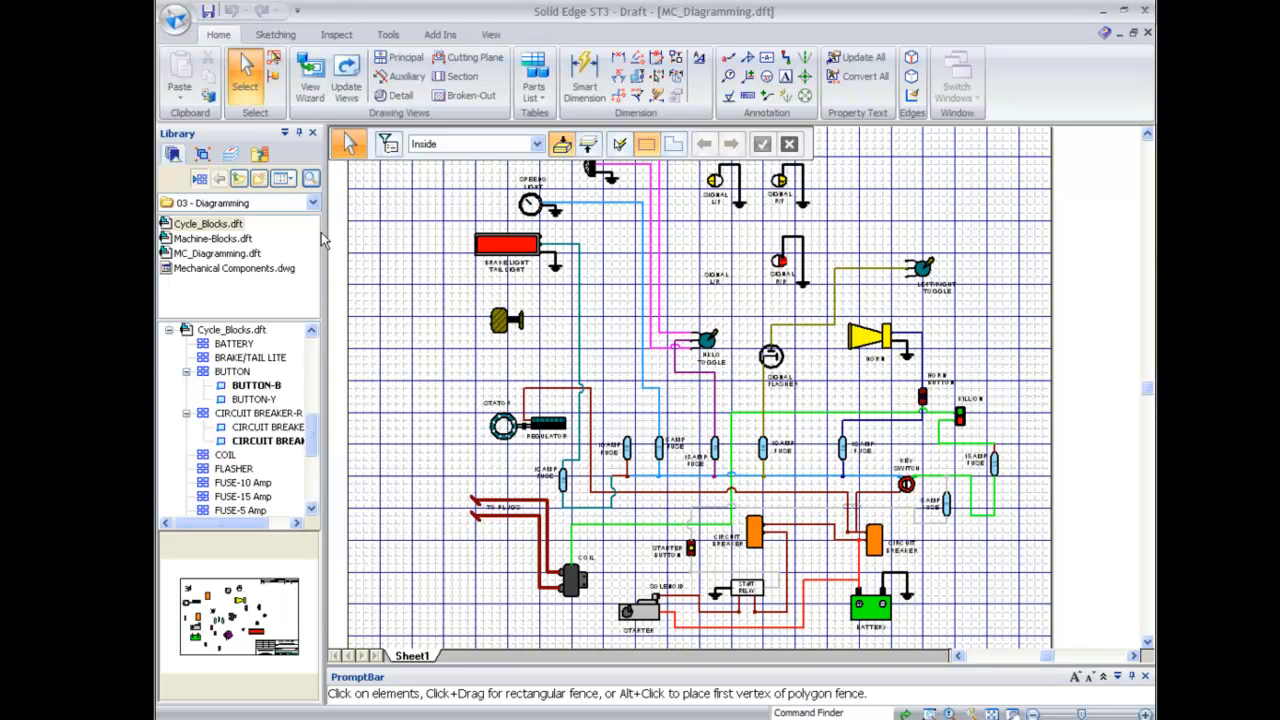
{"action": "left_click", "coordinate": [313, 203]}
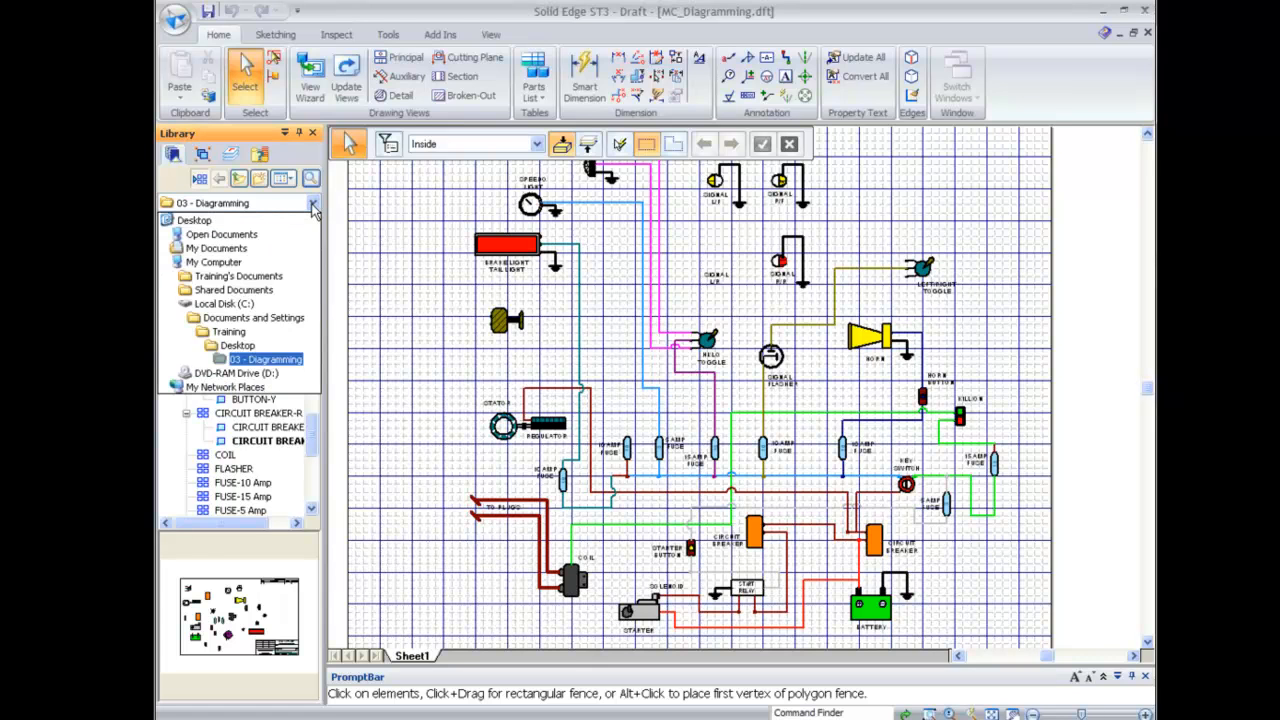
{"action": "left_click", "coordinate": [301, 307]}
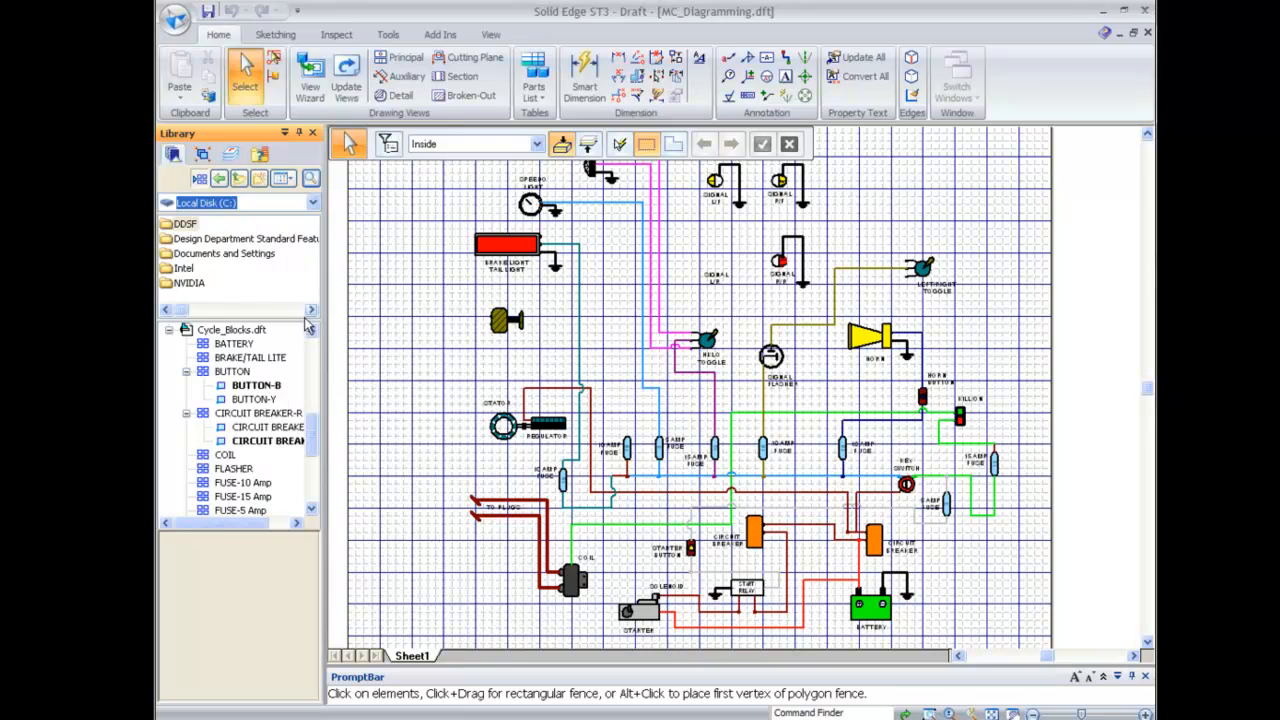
{"action": "scroll", "coordinate": [222, 310], "scroll_direction": "down", "scroll_amount": 2}
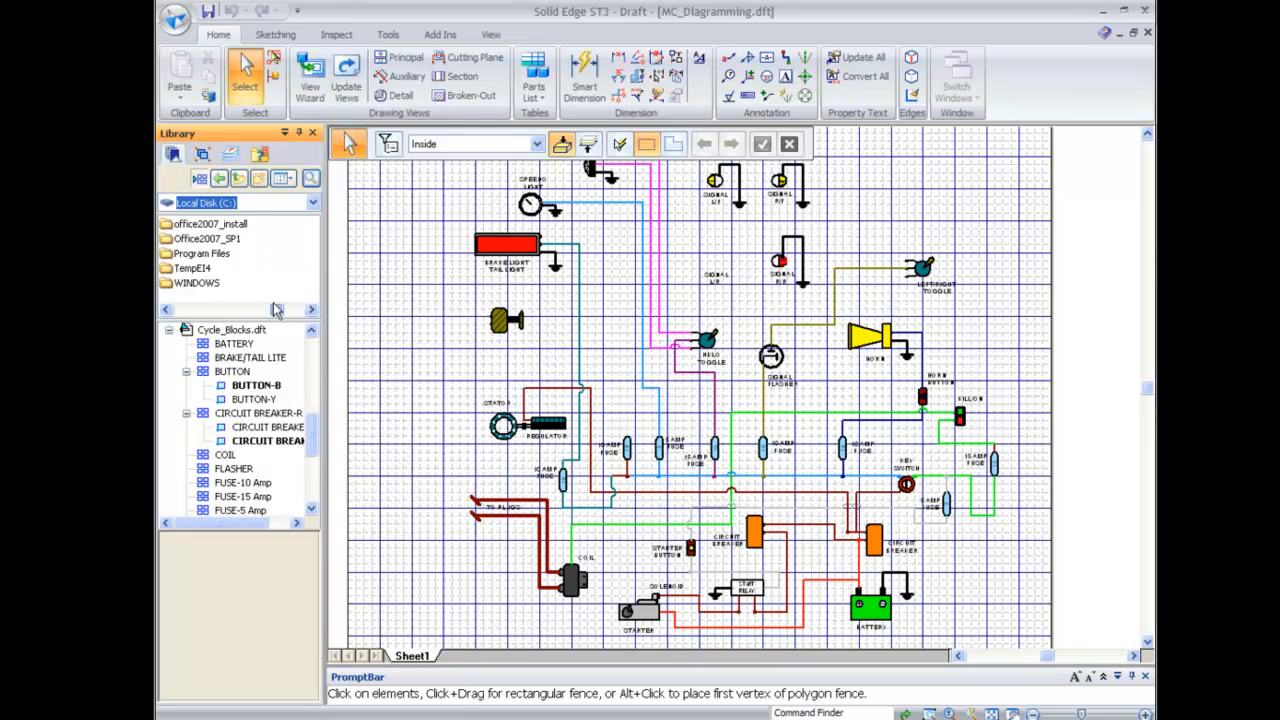
{"action": "left_click", "coordinate": [216, 254]}
{"action": "double_click", "coordinate": [216, 254]}
{"action": "left_click_drag", "start_coordinate": [182, 309], "coordinate": [275, 310]}
{"action": "double_click", "coordinate": [218, 225]}
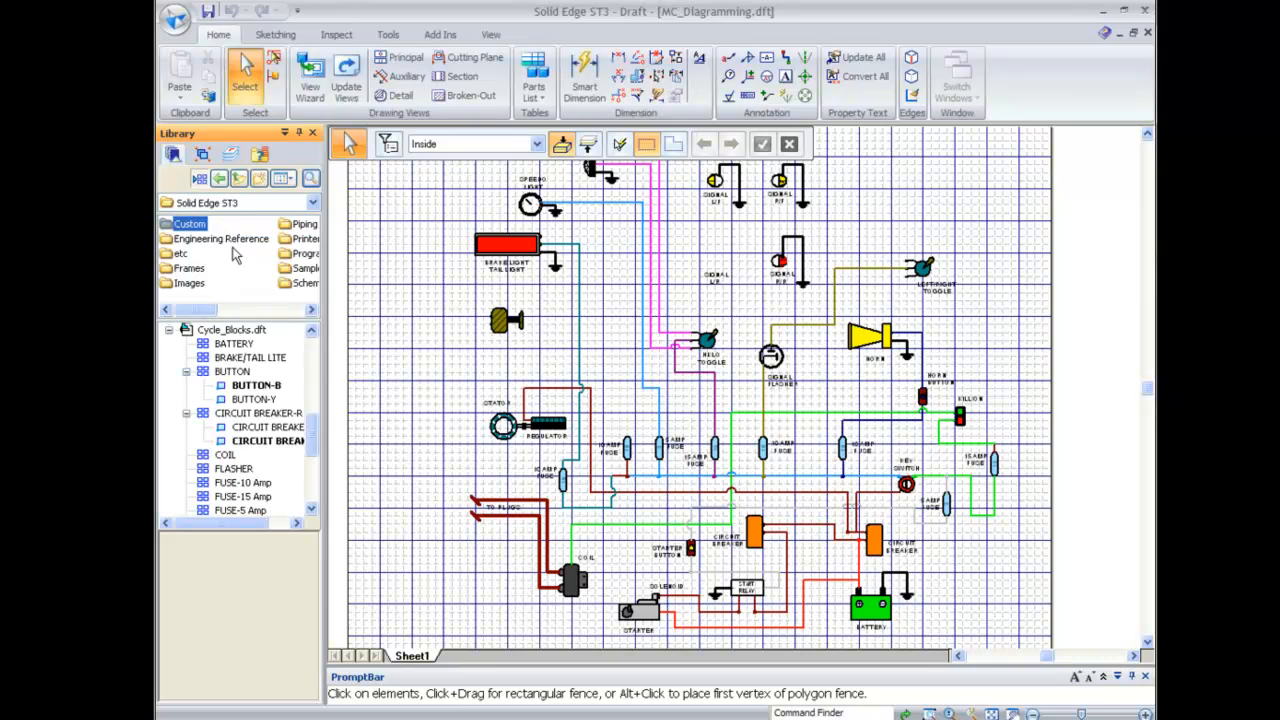
{"action": "left_click", "coordinate": [311, 309]}
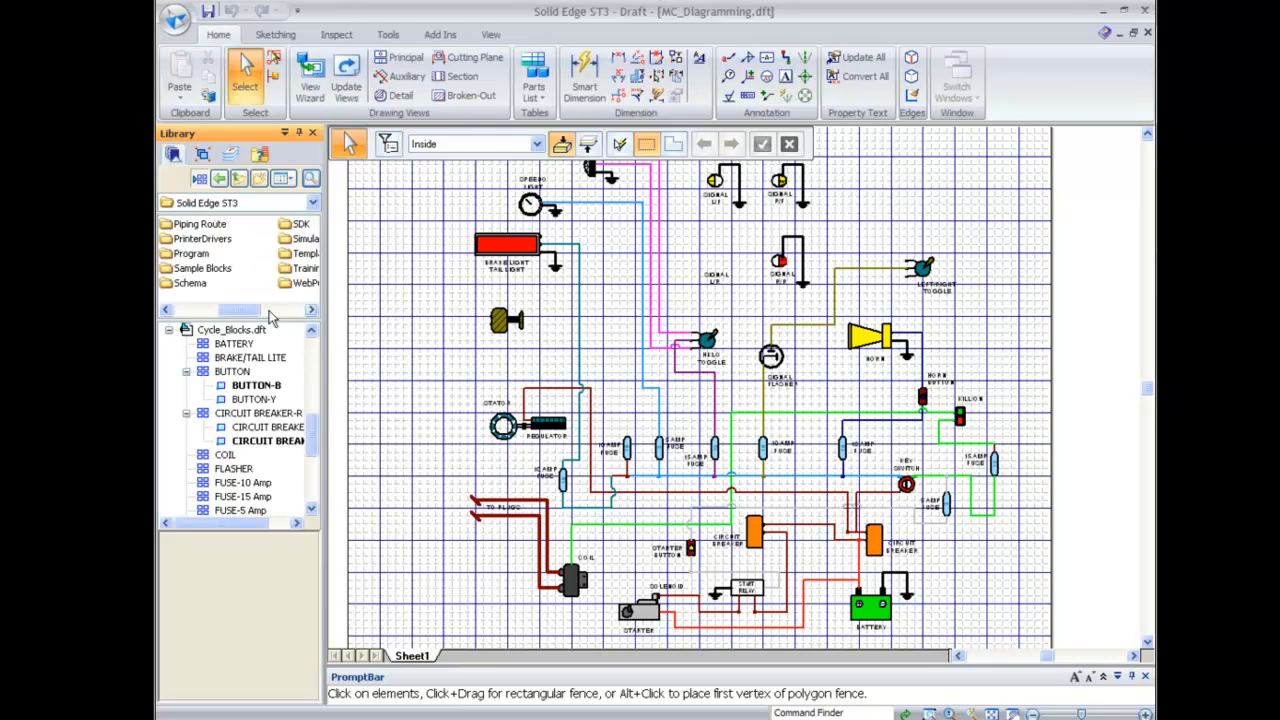
{"action": "double_click", "coordinate": [194, 270]}
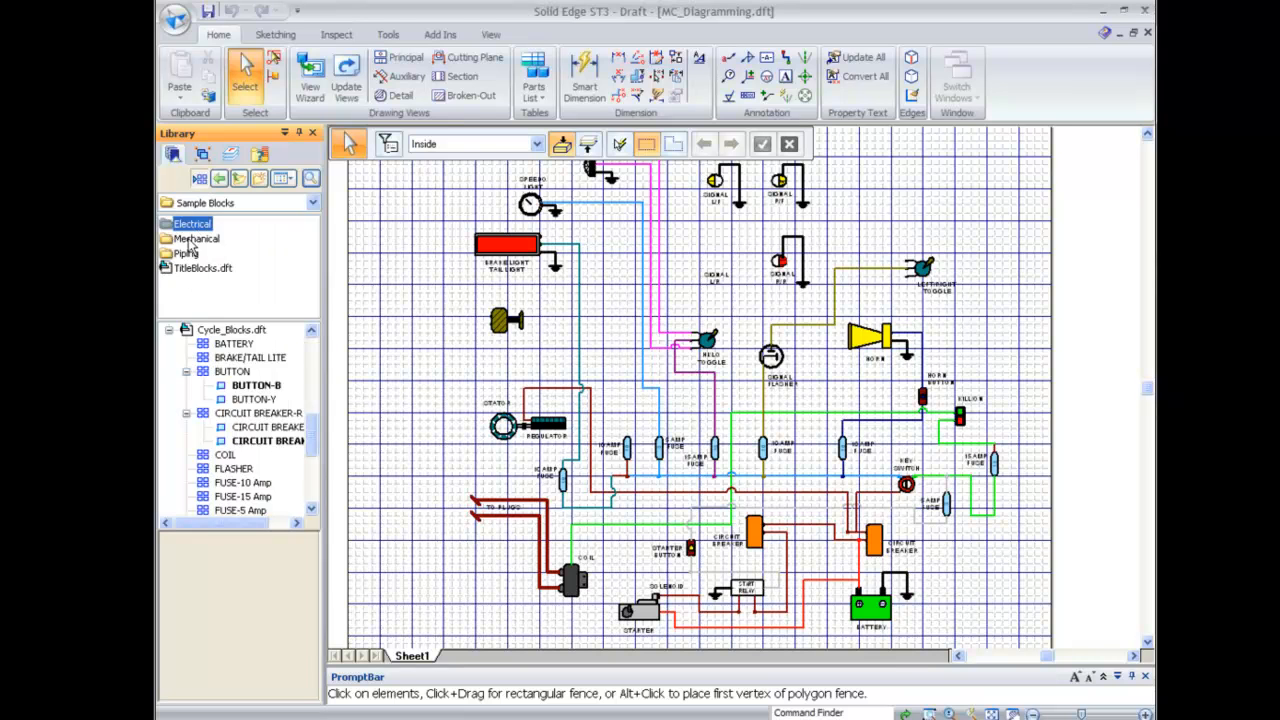
Collapse the Cycle_Blocks.dft block list and select Fluid Power Valves.dft in the Mechanical sample folder
{"action": "left_click", "coordinate": [169, 330]}
{"action": "scroll", "coordinate": [300, 450], "scroll_direction": "up", "scroll_amount": 5}
{"action": "left_click", "coordinate": [169, 330]}
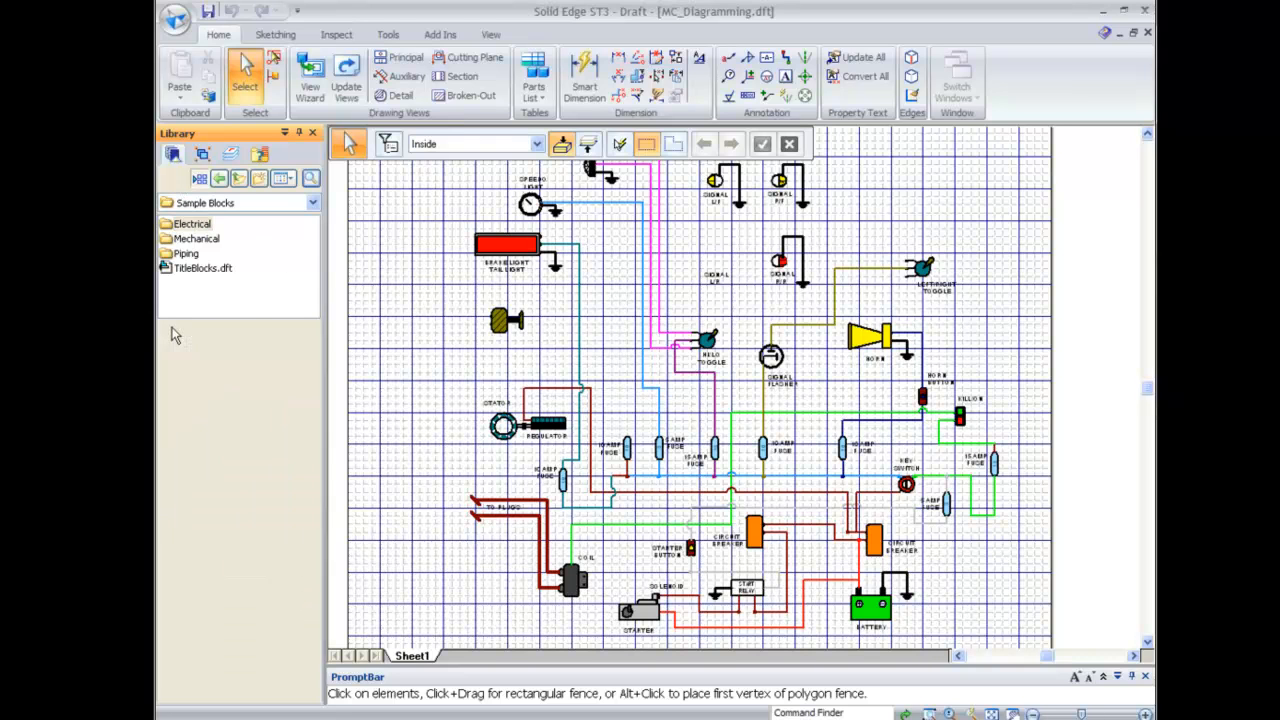
{"action": "double_click", "coordinate": [181, 240]}
{"action": "left_click", "coordinate": [183, 242]}
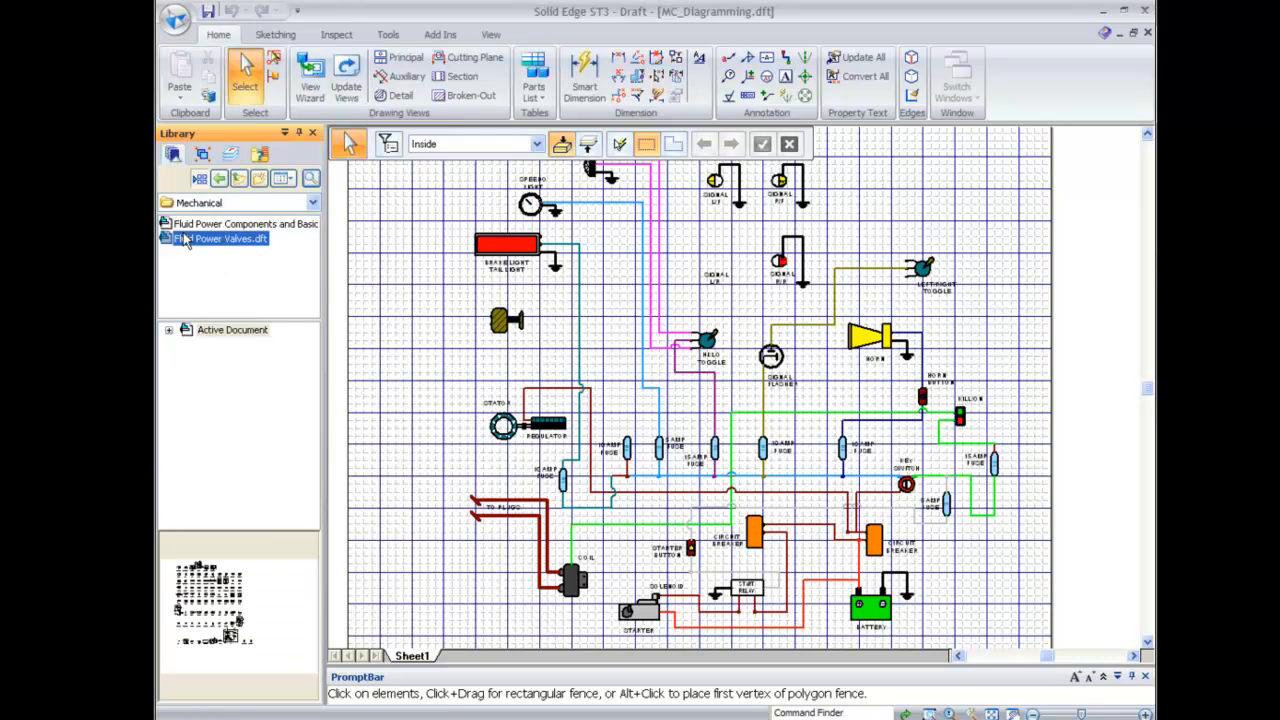
Preview several blocks in Fluid Power Valves.dft, including Check 1, Check 2, Check 4, Component Enclosure, Valve 2-way 1 and Pump 2 Outlets 2
{"action": "left_click", "coordinate": [238, 347]}
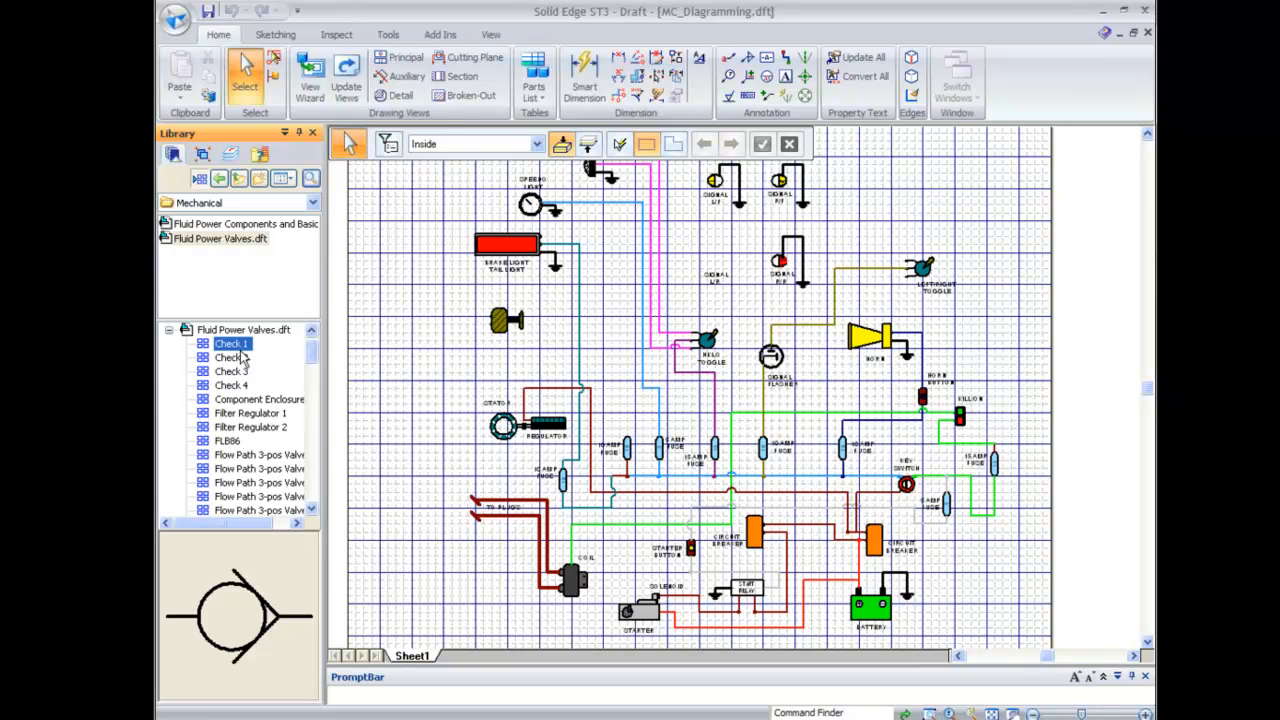
{"action": "left_click", "coordinate": [238, 357]}
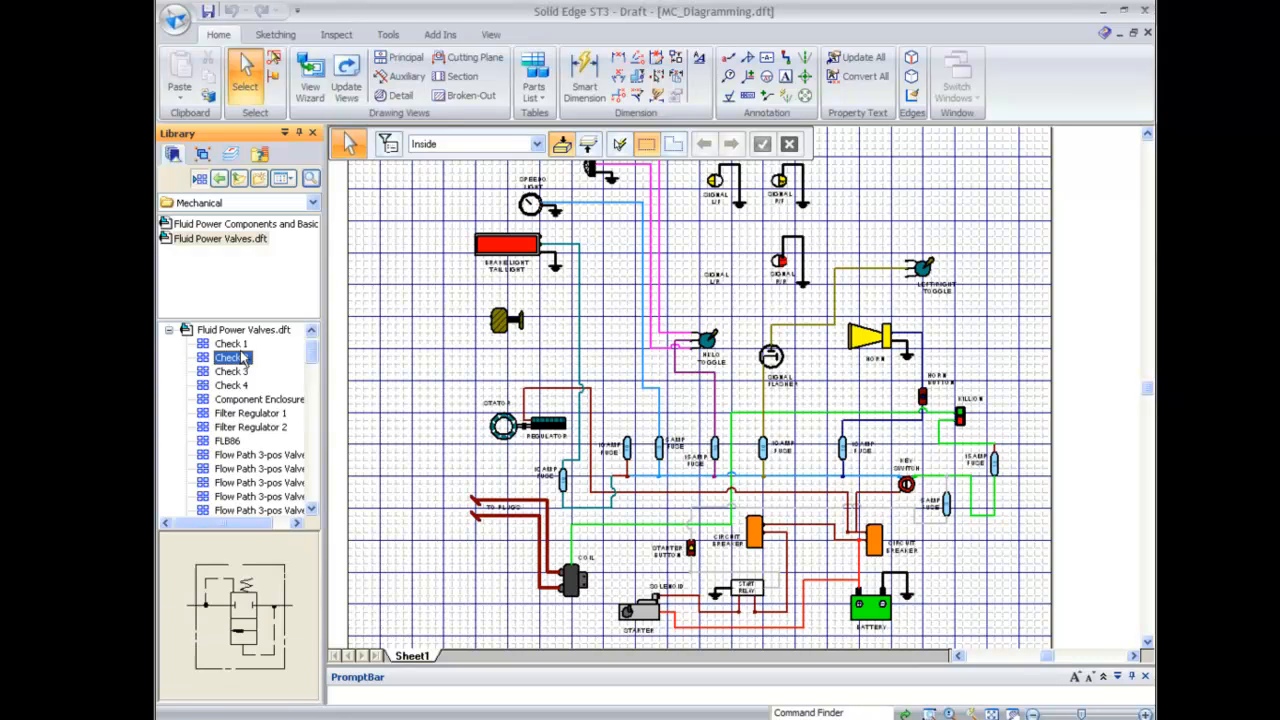
{"action": "key", "text": "Down"}
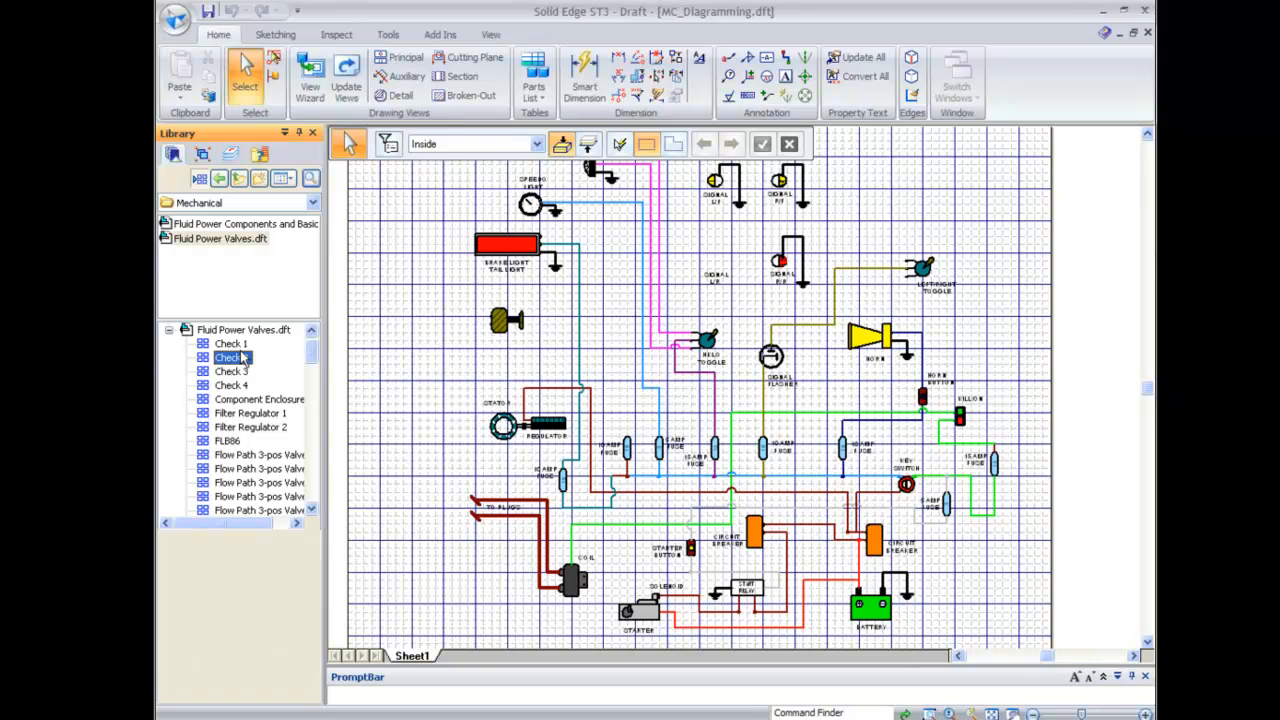
{"action": "key", "text": "Down"}
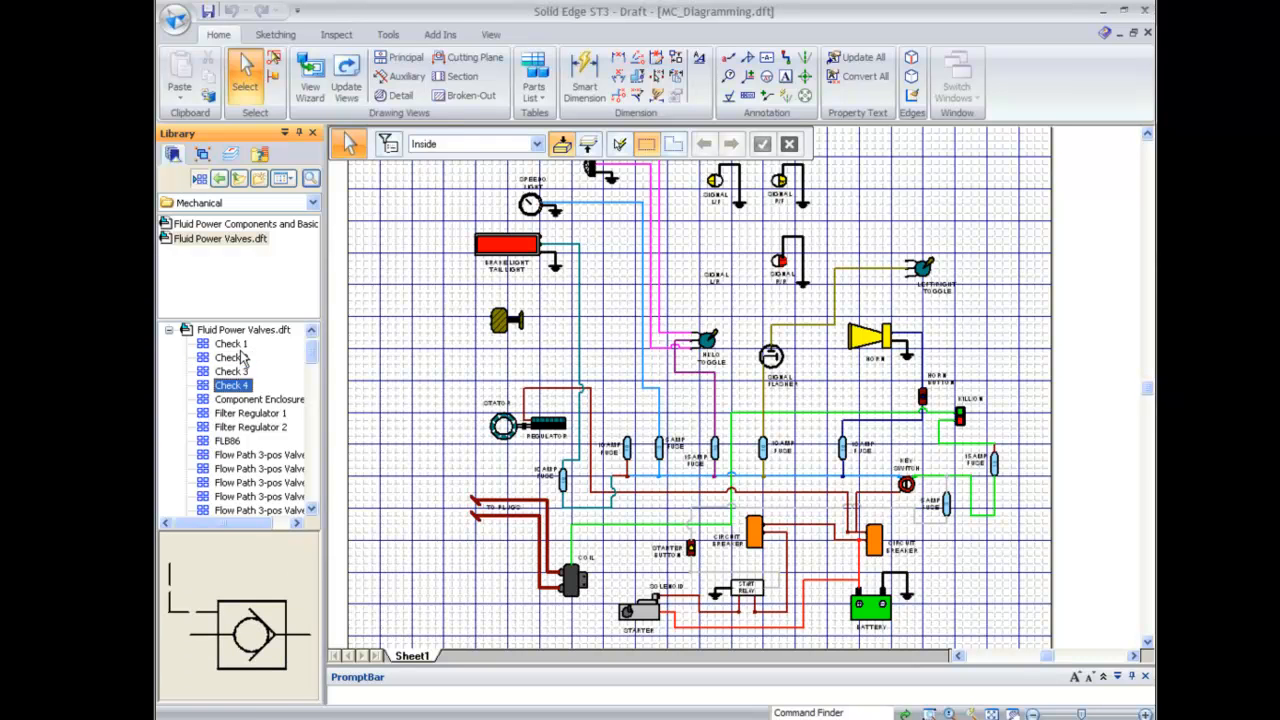
{"action": "key", "text": "Down"}
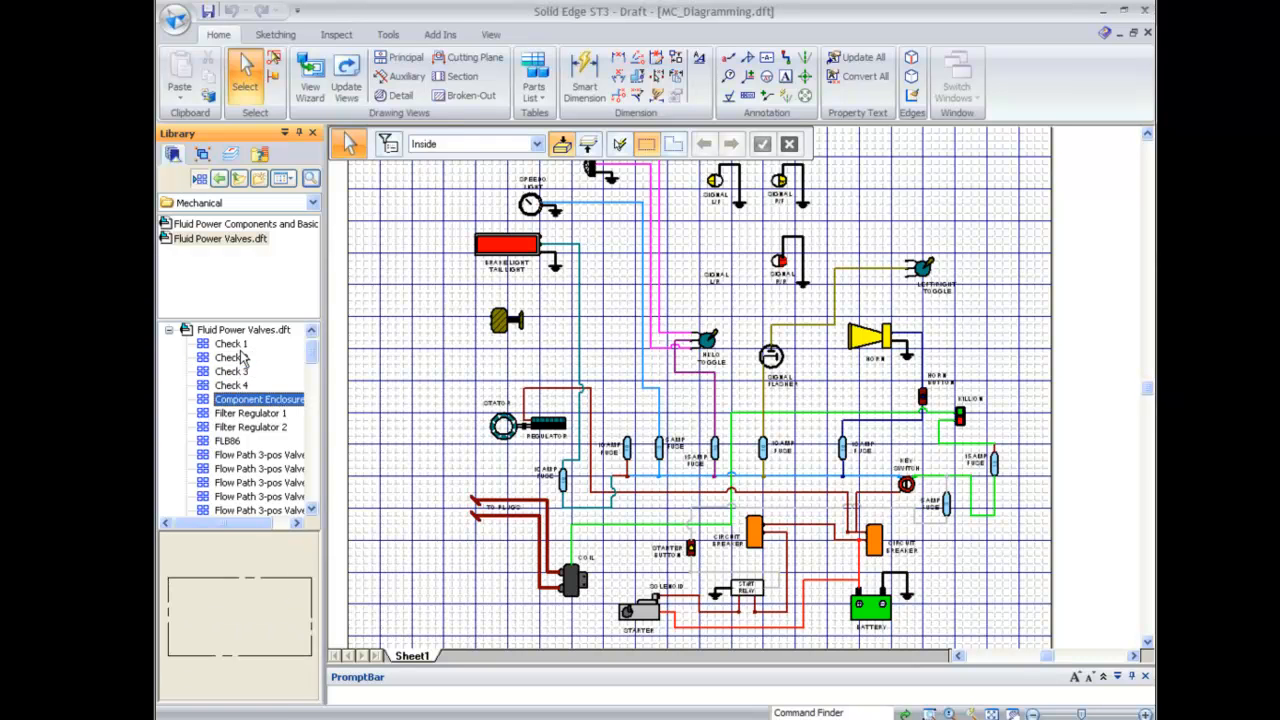
{"action": "left_click", "coordinate": [311, 508]}
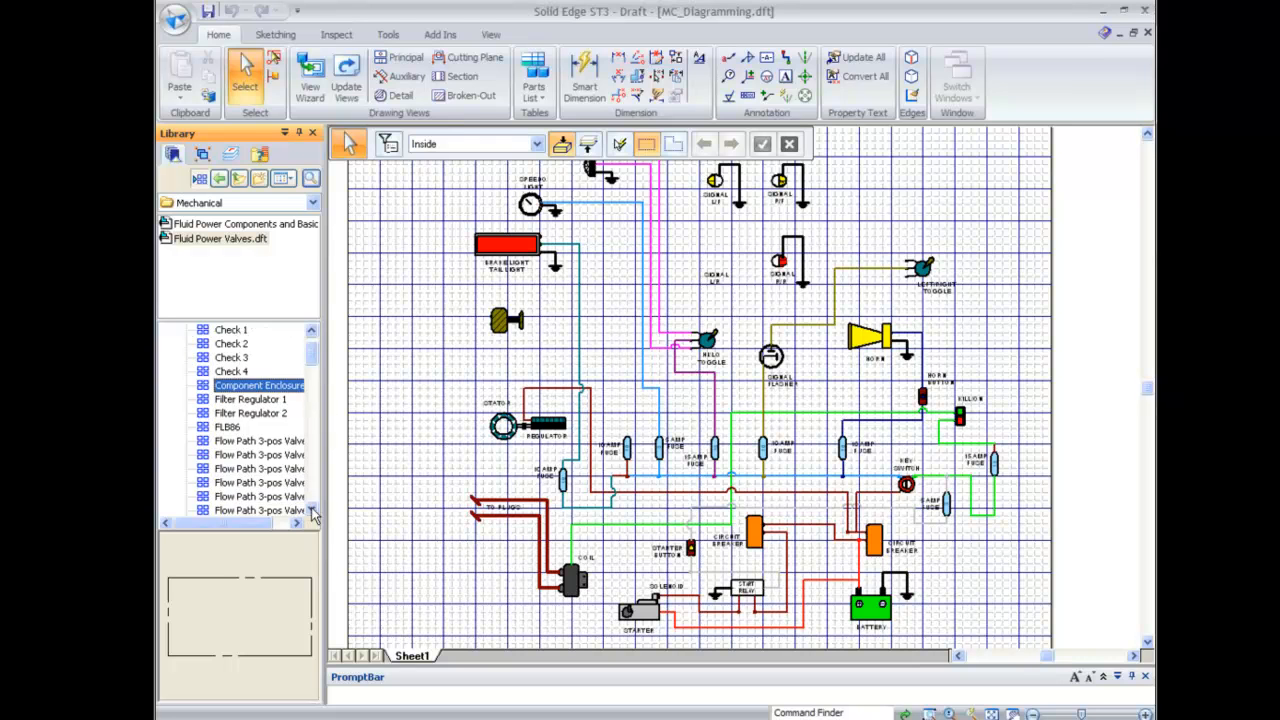
{"action": "left_click", "coordinate": [311, 508]}
{"action": "left_click", "coordinate": [245, 497]}
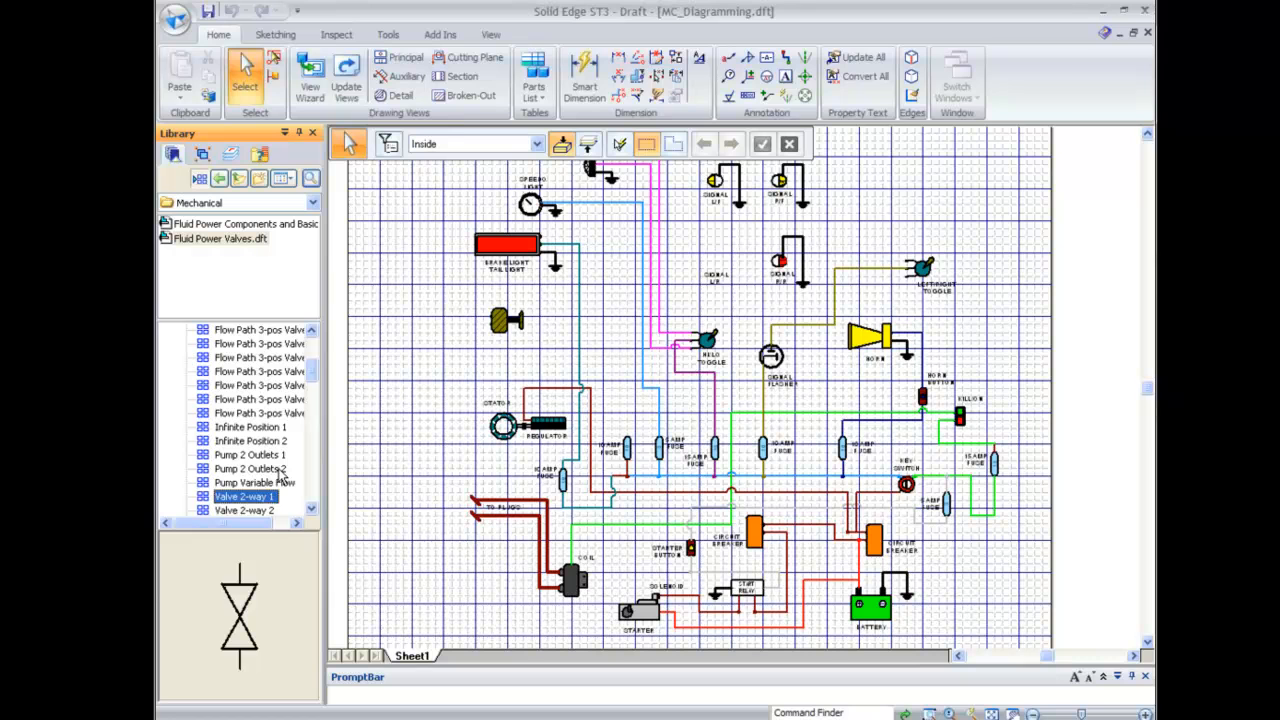
{"action": "left_click", "coordinate": [281, 470]}
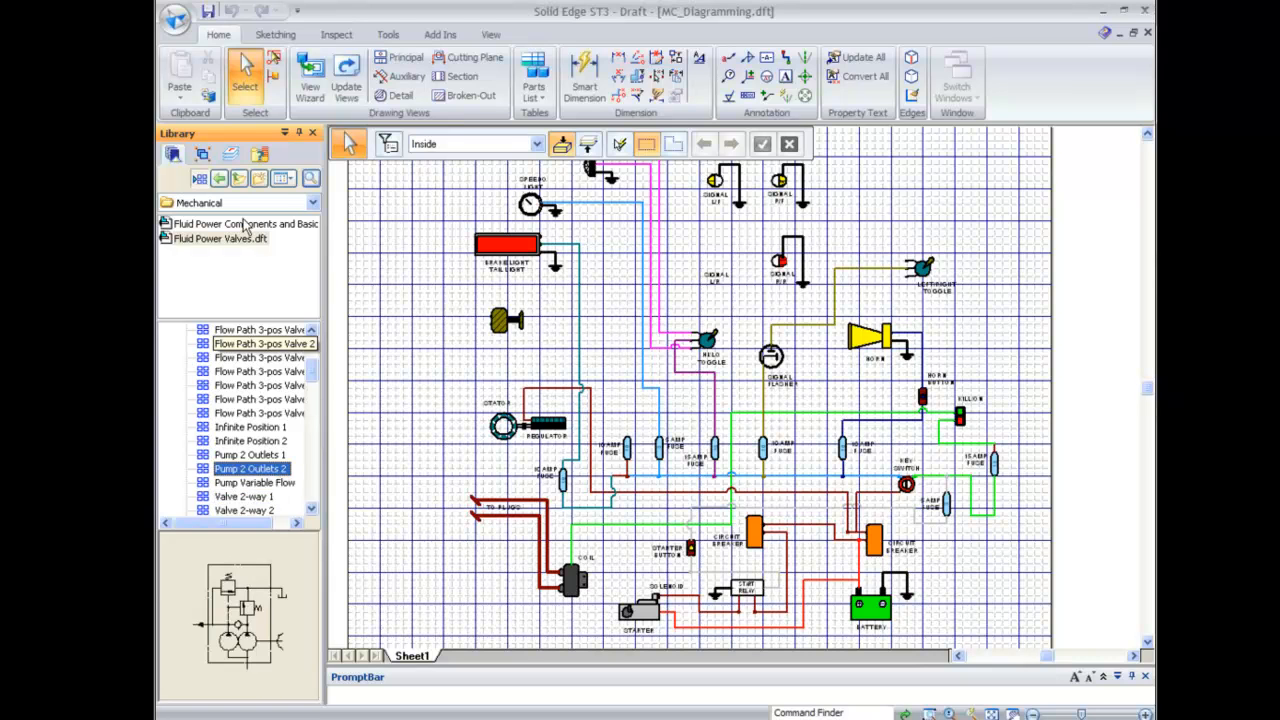
Return the library to the 03 - Diagramming folder and select MC_Diagramming.dft
{"action": "left_click", "coordinate": [312, 204]}
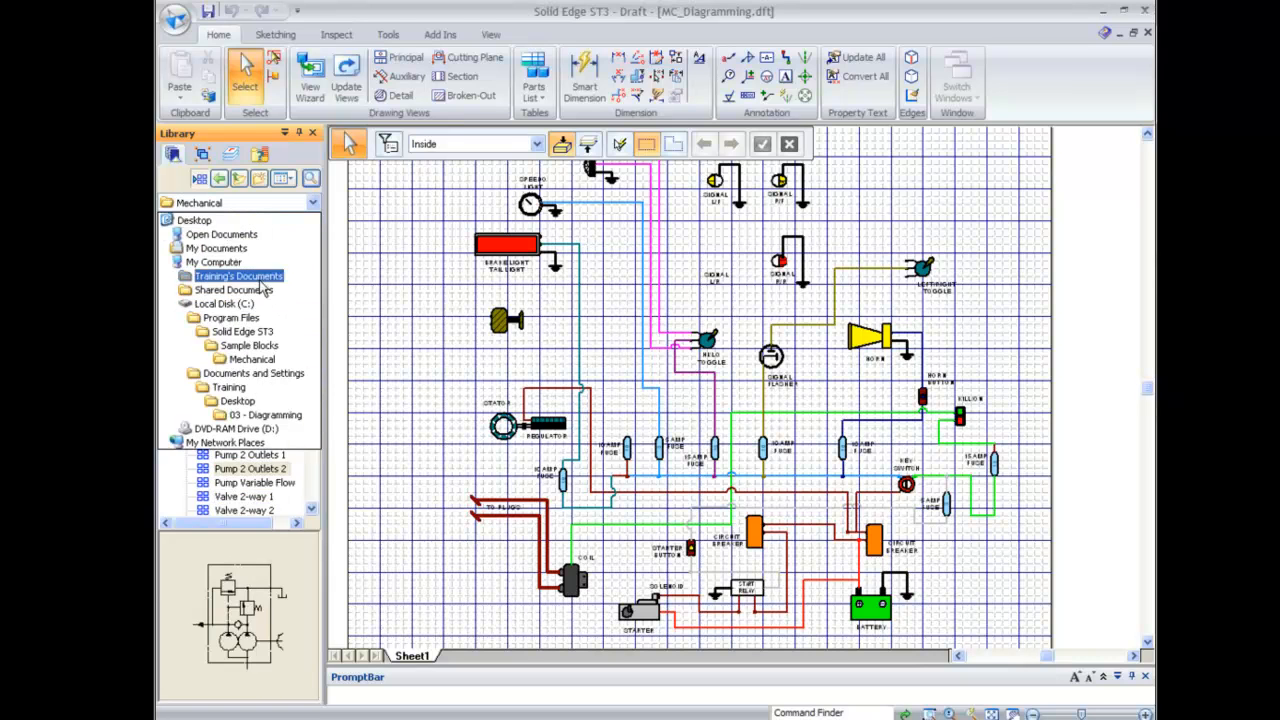
{"action": "left_click", "coordinate": [266, 415]}
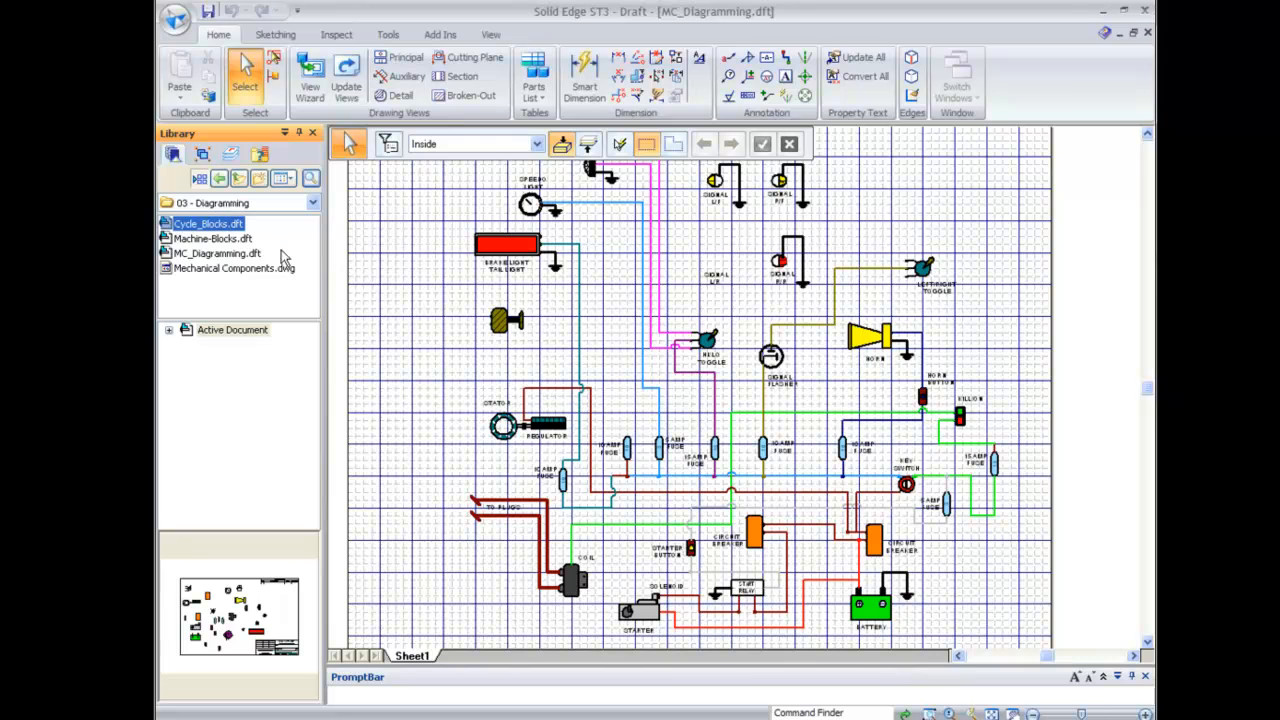
{"action": "left_click", "coordinate": [251, 255]}
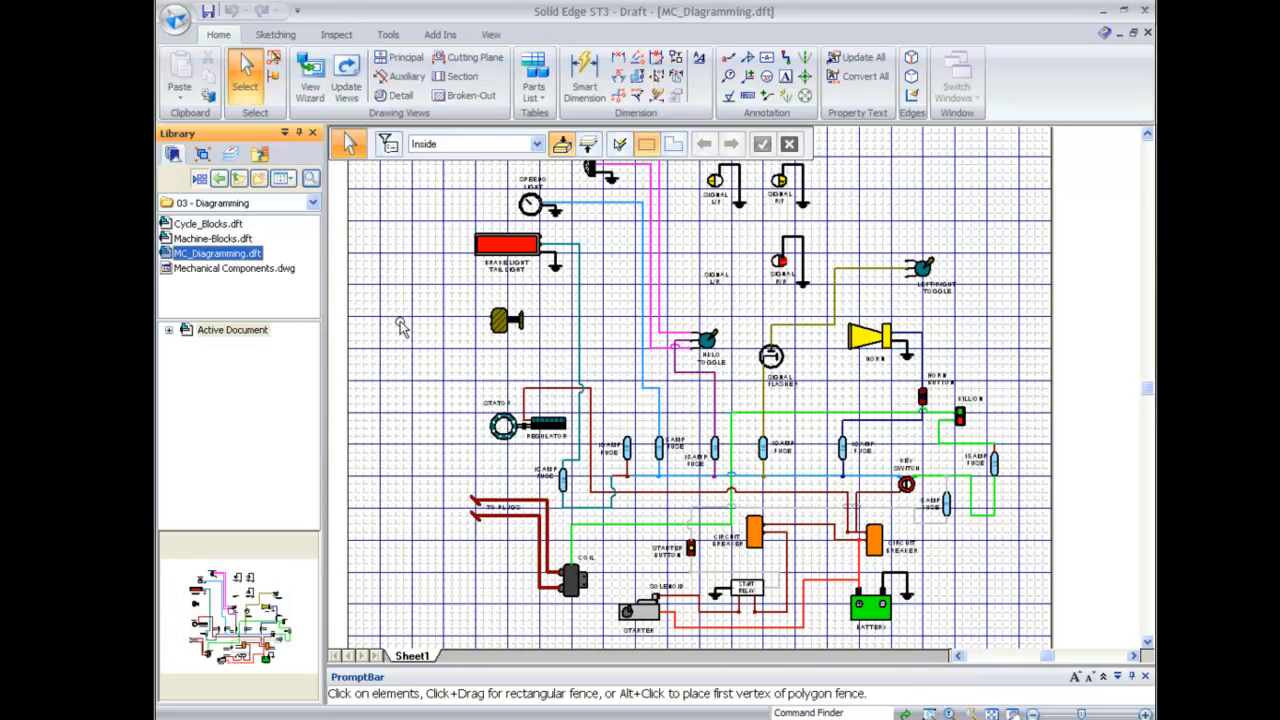
Start a new block and select all the geometry of the hatched switch symbol below the brake/tail light as its contents
{"action": "right_click", "coordinate": [451, 347]}
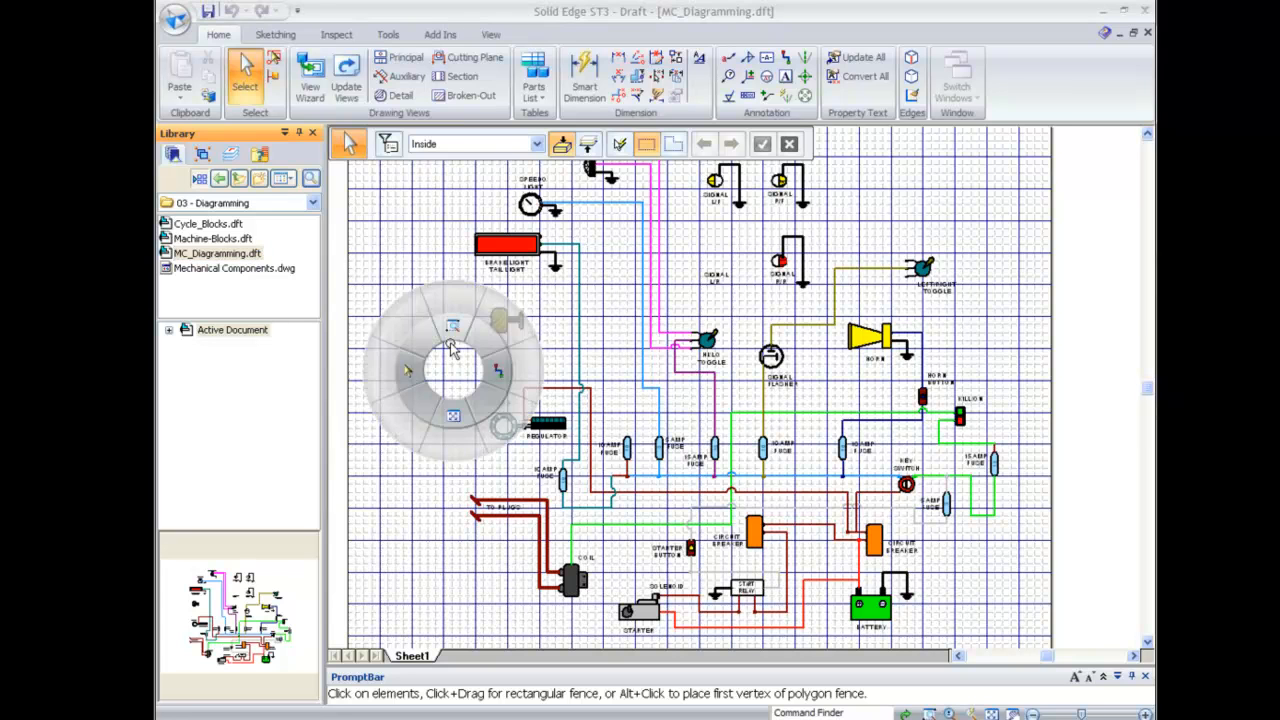
{"action": "left_click", "coordinate": [452, 326]}
{"action": "left_click_drag", "start_coordinate": [443, 296], "coordinate": [581, 361]}
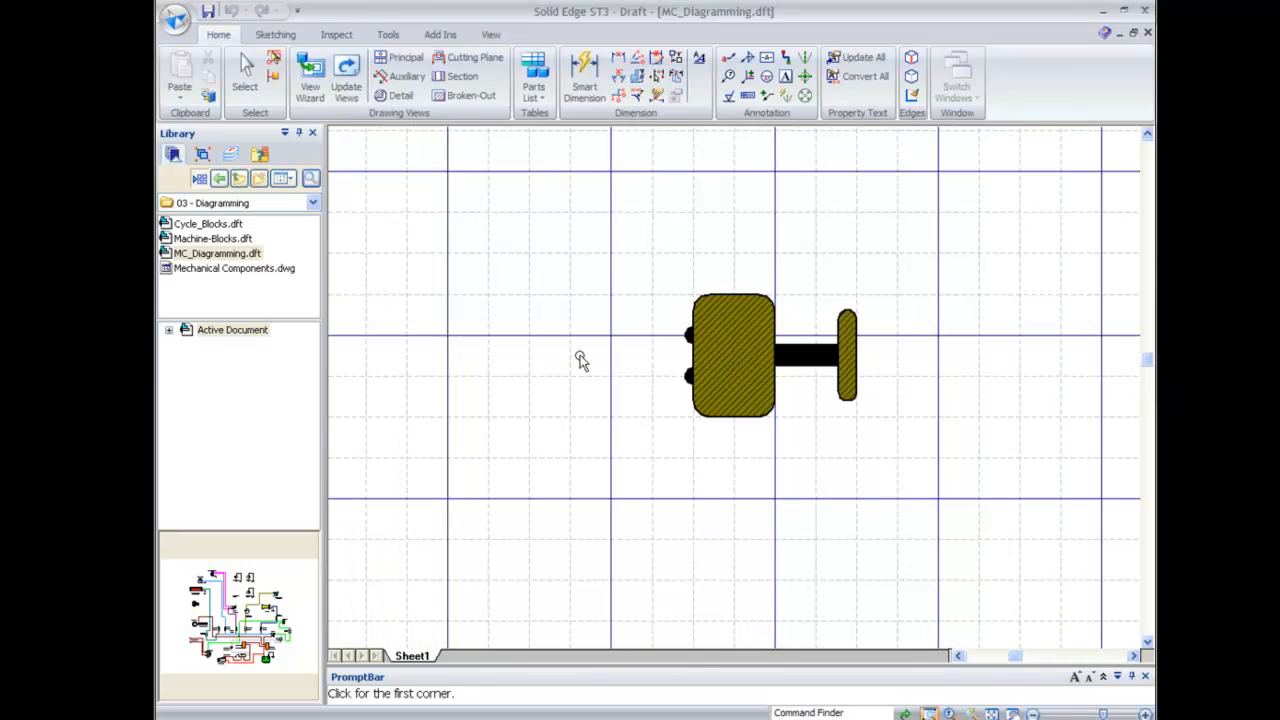
{"action": "key", "text": "Escape"}
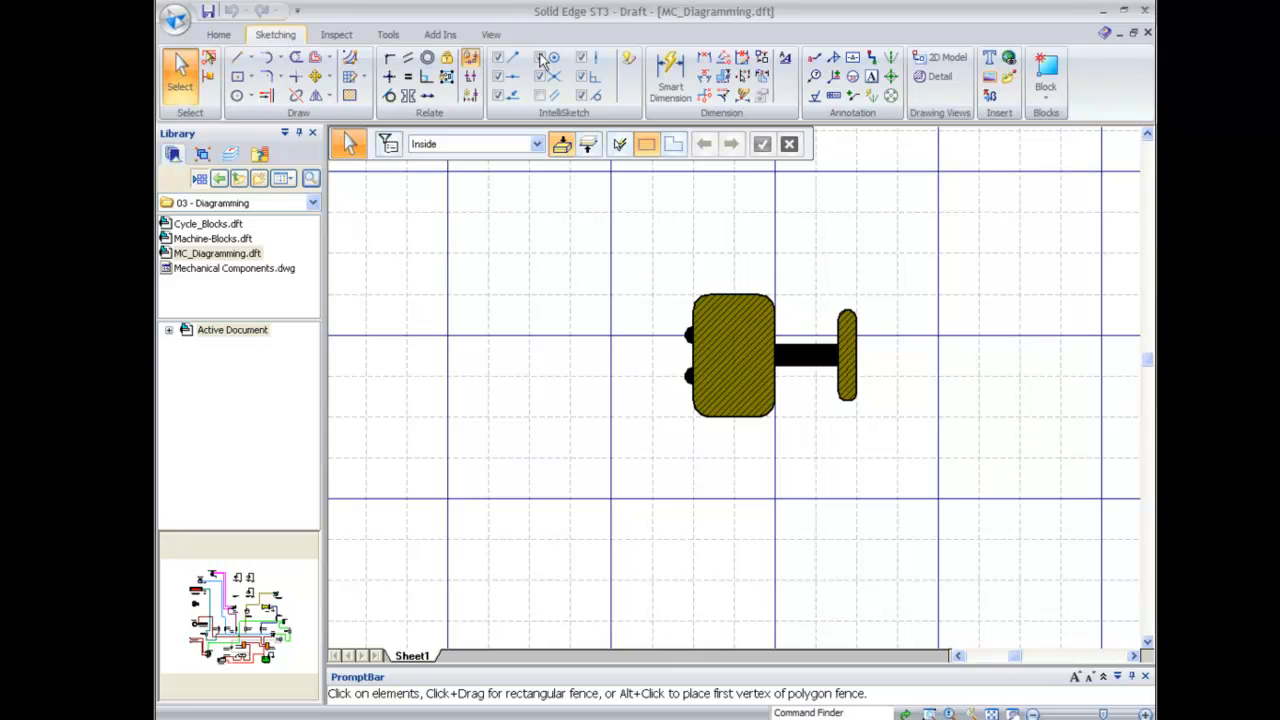
{"action": "left_click", "coordinate": [1056, 68]}
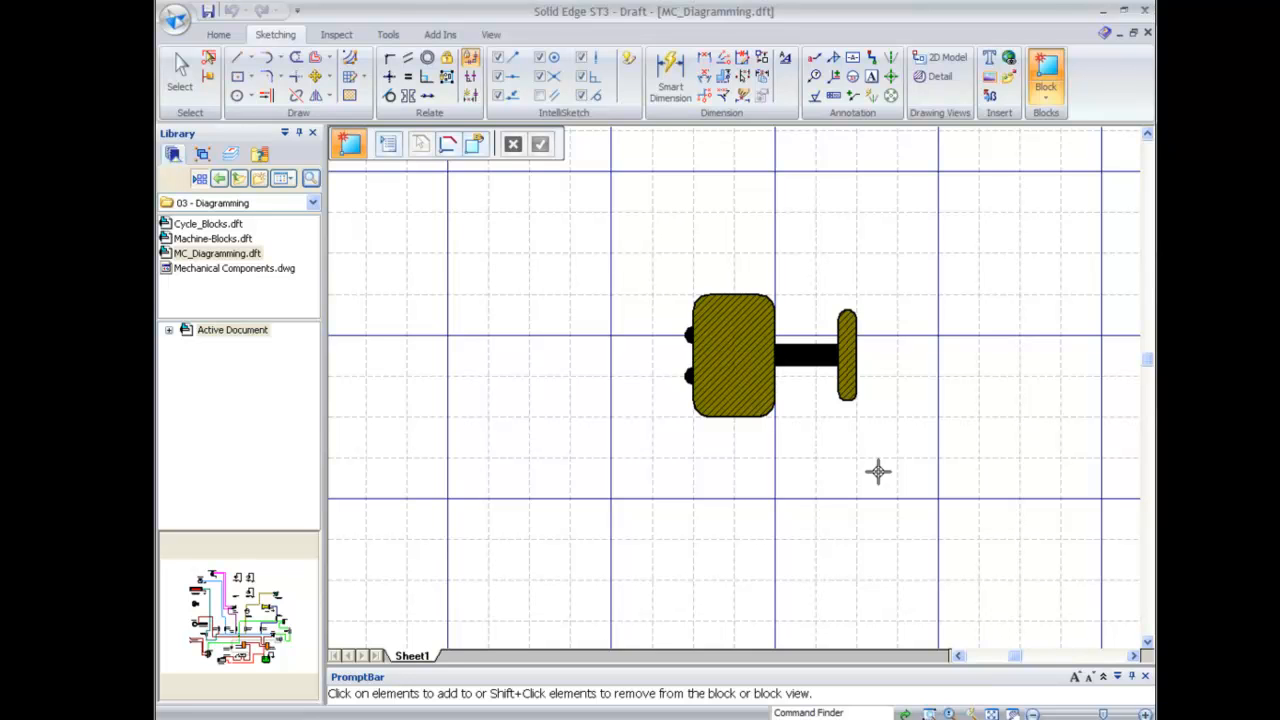
{"action": "mouse_move", "coordinate": [896, 470]}
{"action": "left_mouse_down"}
{"action": "mouse_move", "coordinate": [677, 306]}
{"action": "mouse_move", "coordinate": [604, 268]}
{"action": "left_mouse_up"}
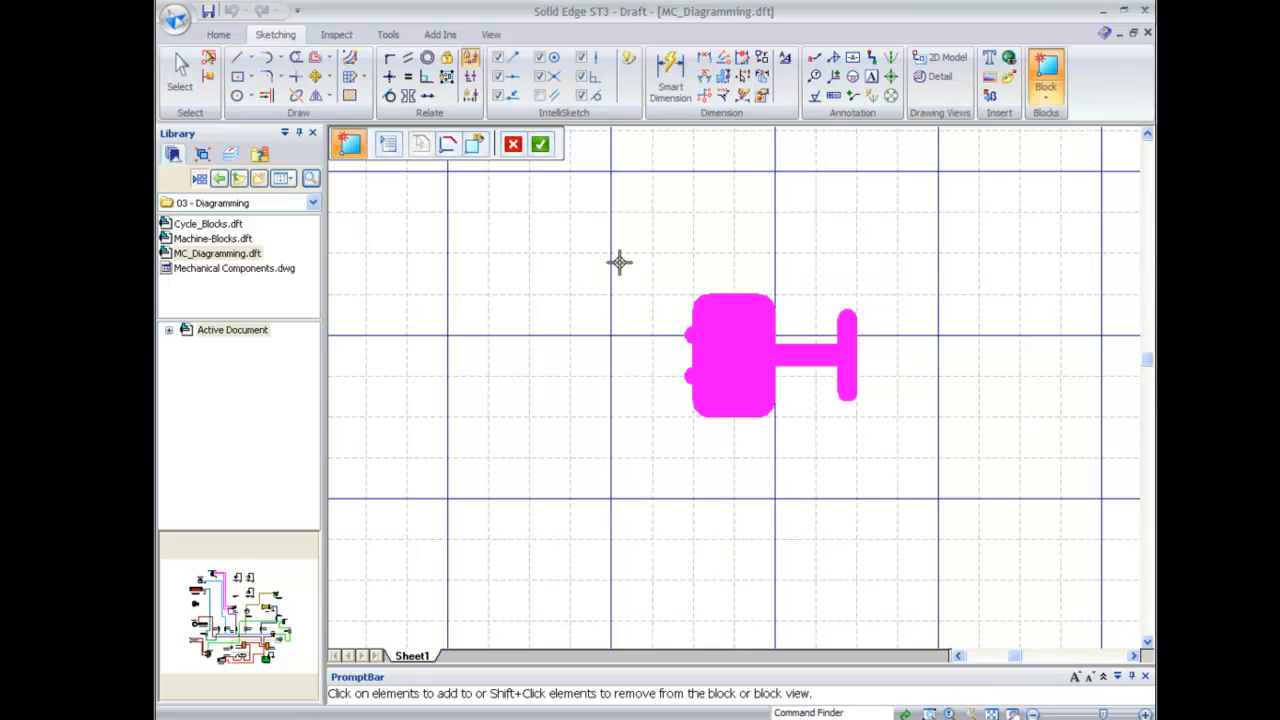
{"action": "right_click", "coordinate": [619, 262]}
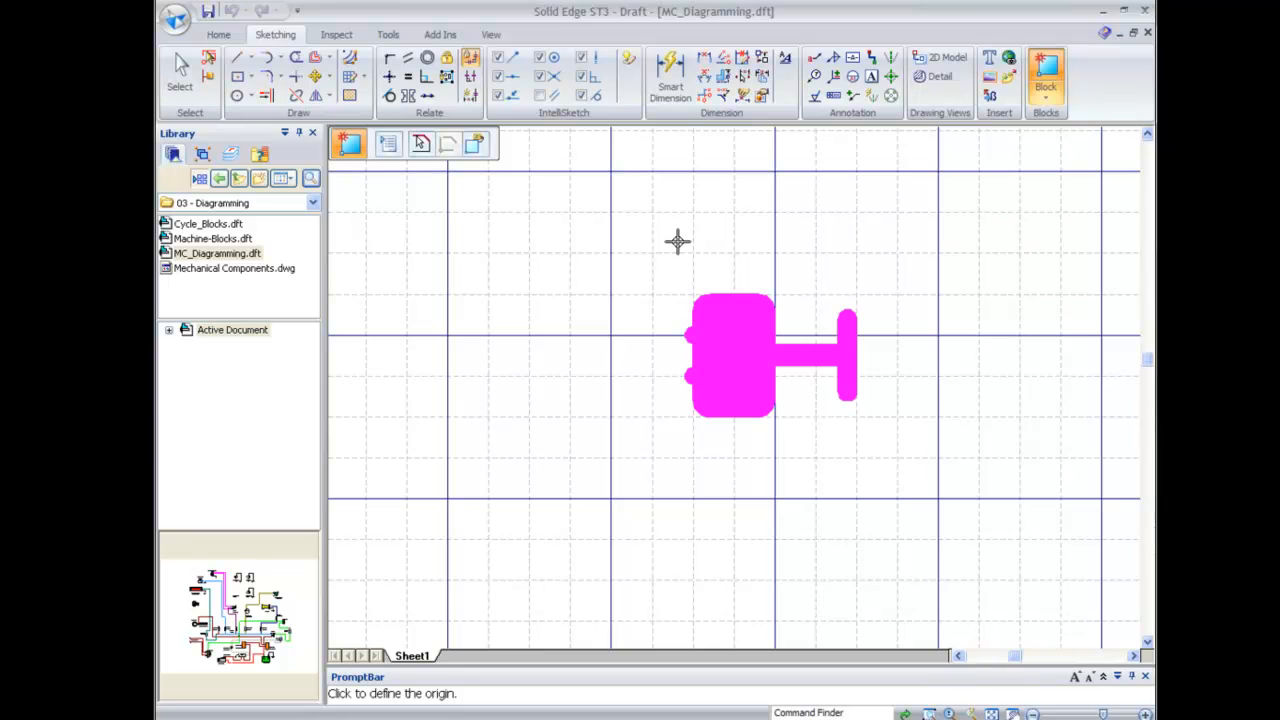
Set the block's origin beside the terminals on the switch body's edge, name it Break Switch, and create the block
{"action": "left_click", "coordinate": [692, 377]}
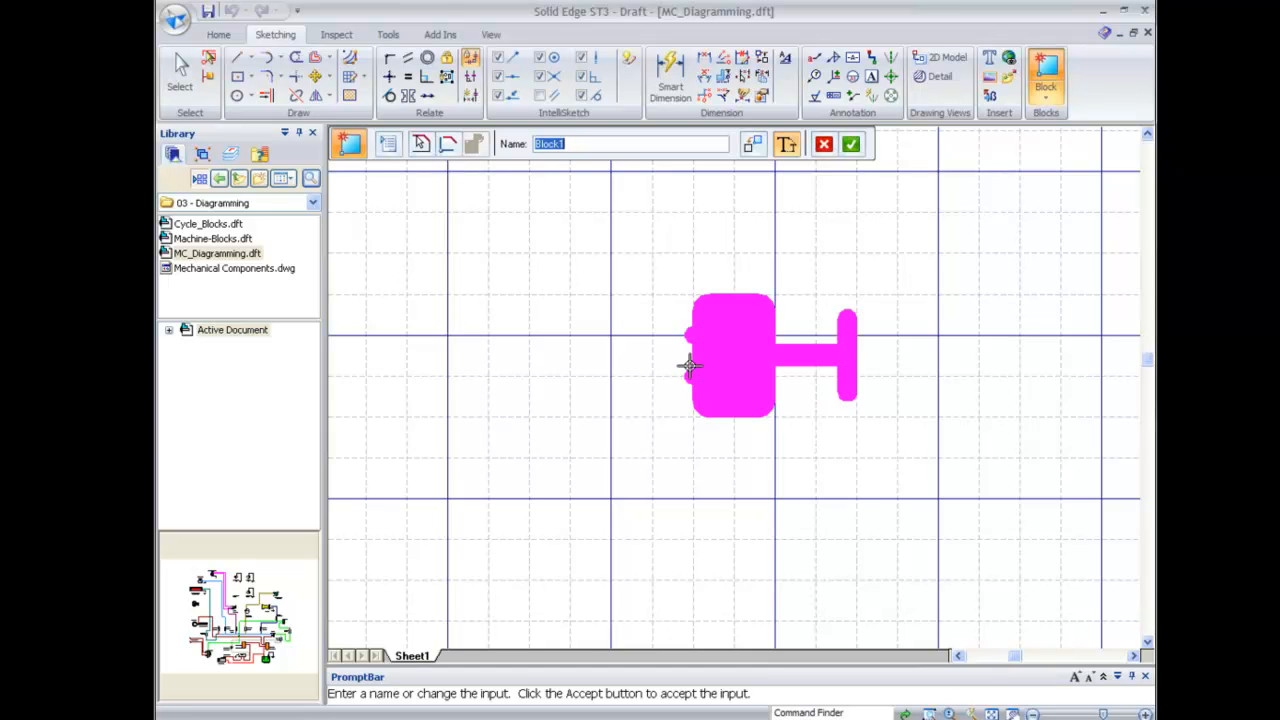
{"action": "type", "text": "Braek W"}
{"action": "key", "text": "BackSpace"}
{"action": "type", "text": "Switch"}
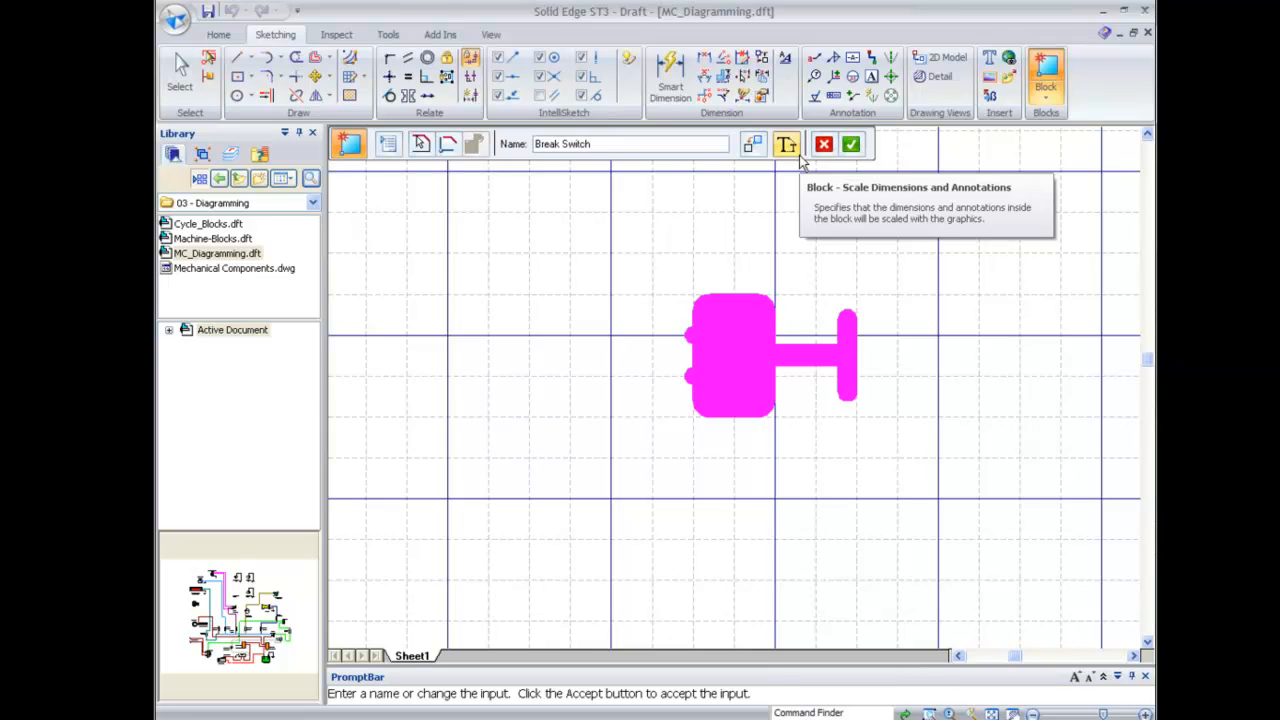
{"action": "left_click", "coordinate": [851, 145]}
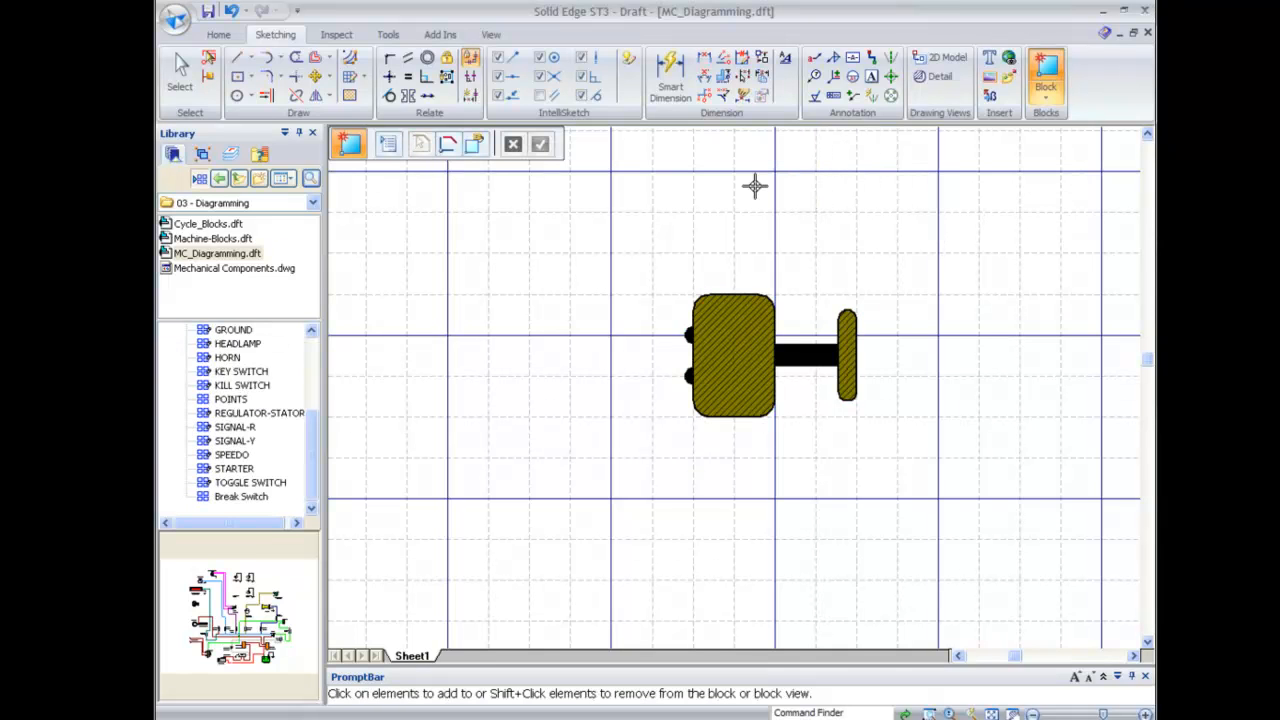
{"action": "key", "text": "Escape"}
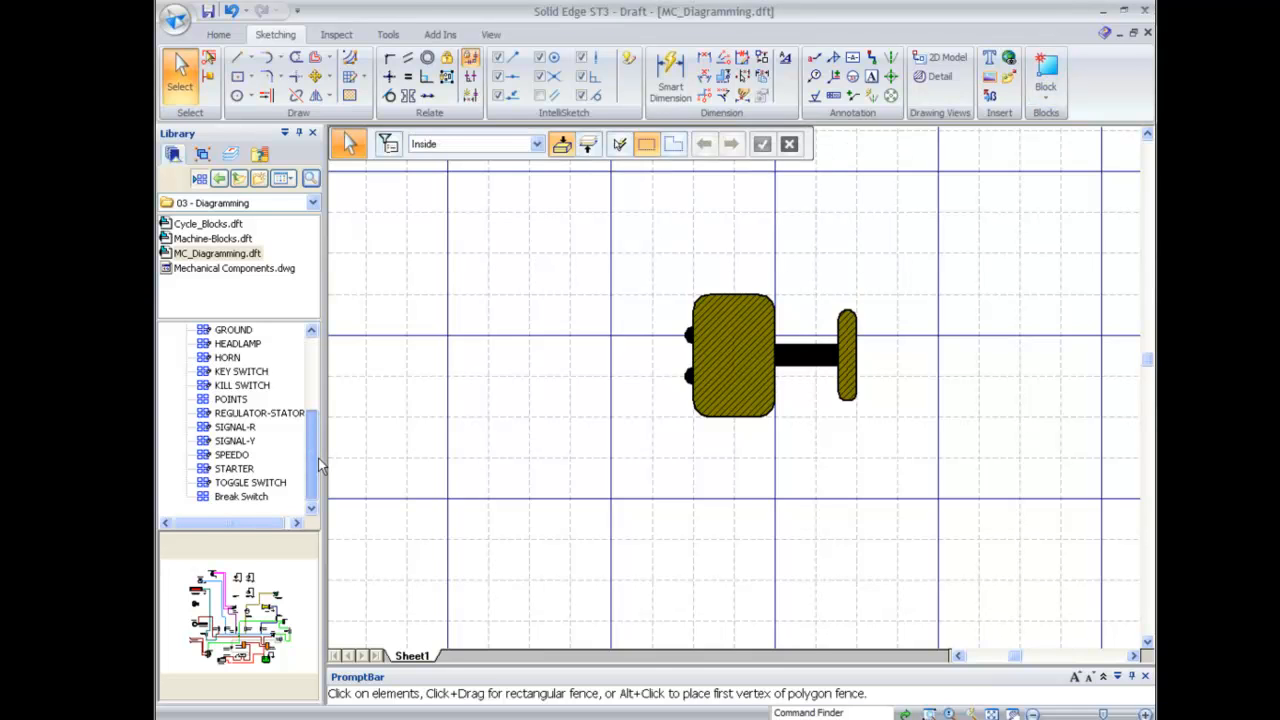
Look through the active document's block list and preview the Break Switch block
{"action": "scroll", "coordinate": [318, 458], "scroll_direction": "up", "scroll_amount": 4}
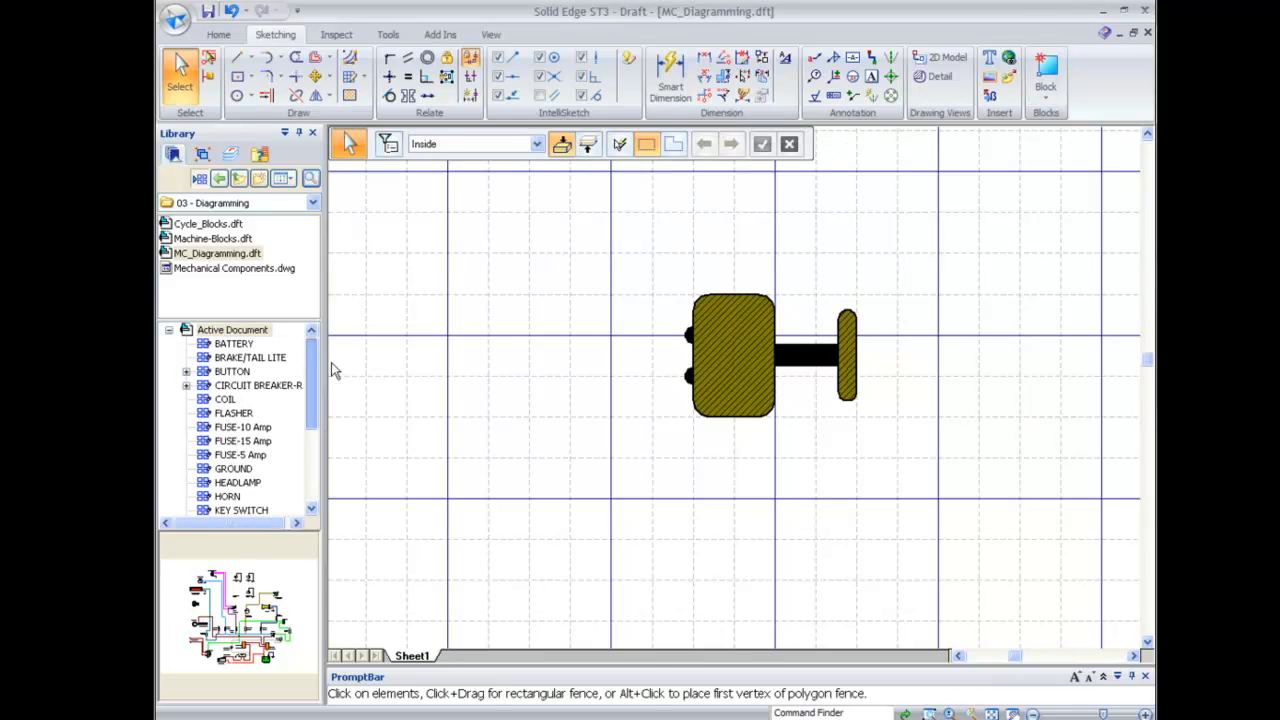
{"action": "scroll", "coordinate": [340, 395], "scroll_direction": "down", "scroll_amount": 4}
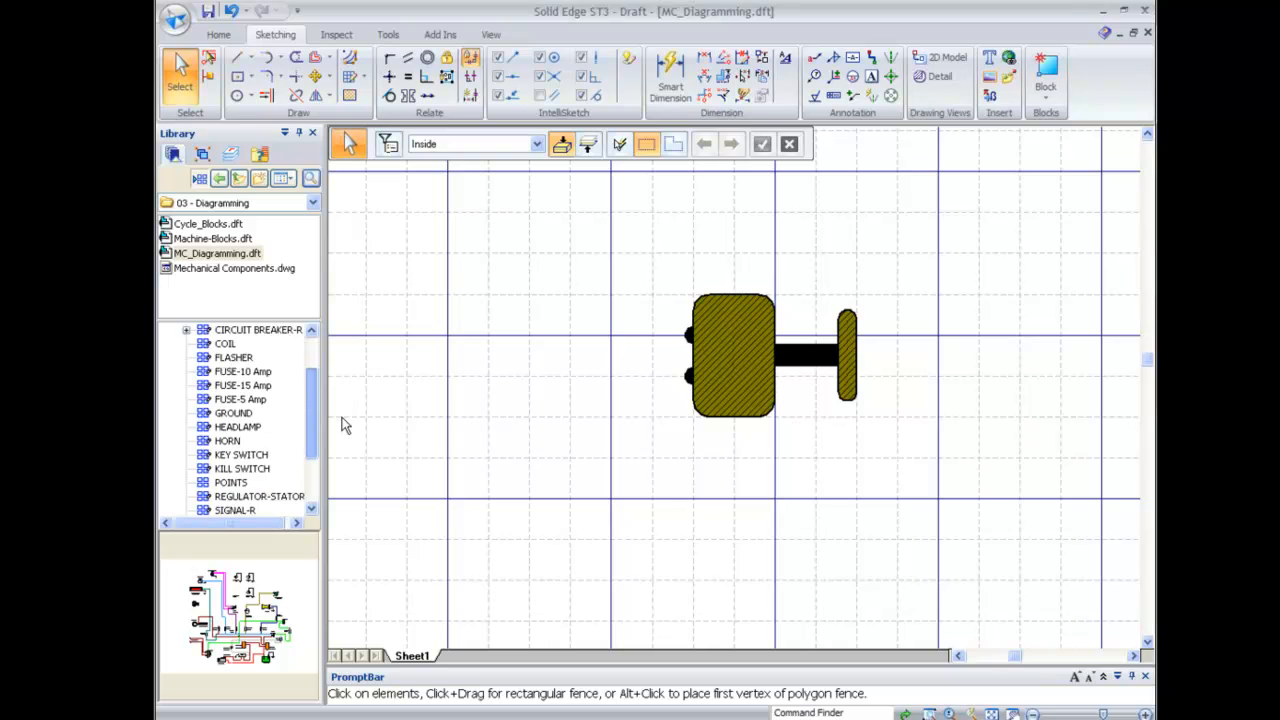
{"action": "scroll", "coordinate": [343, 440], "scroll_direction": "down", "scroll_amount": 2}
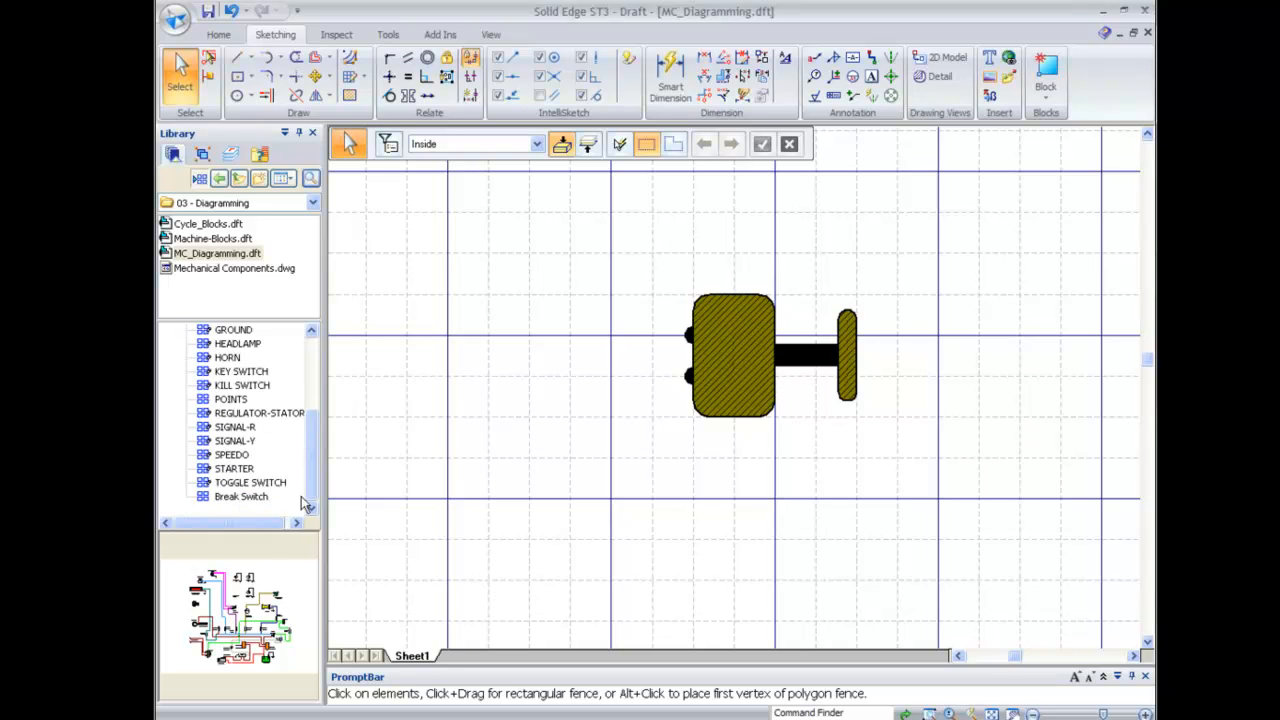
{"action": "left_click", "coordinate": [243, 499]}
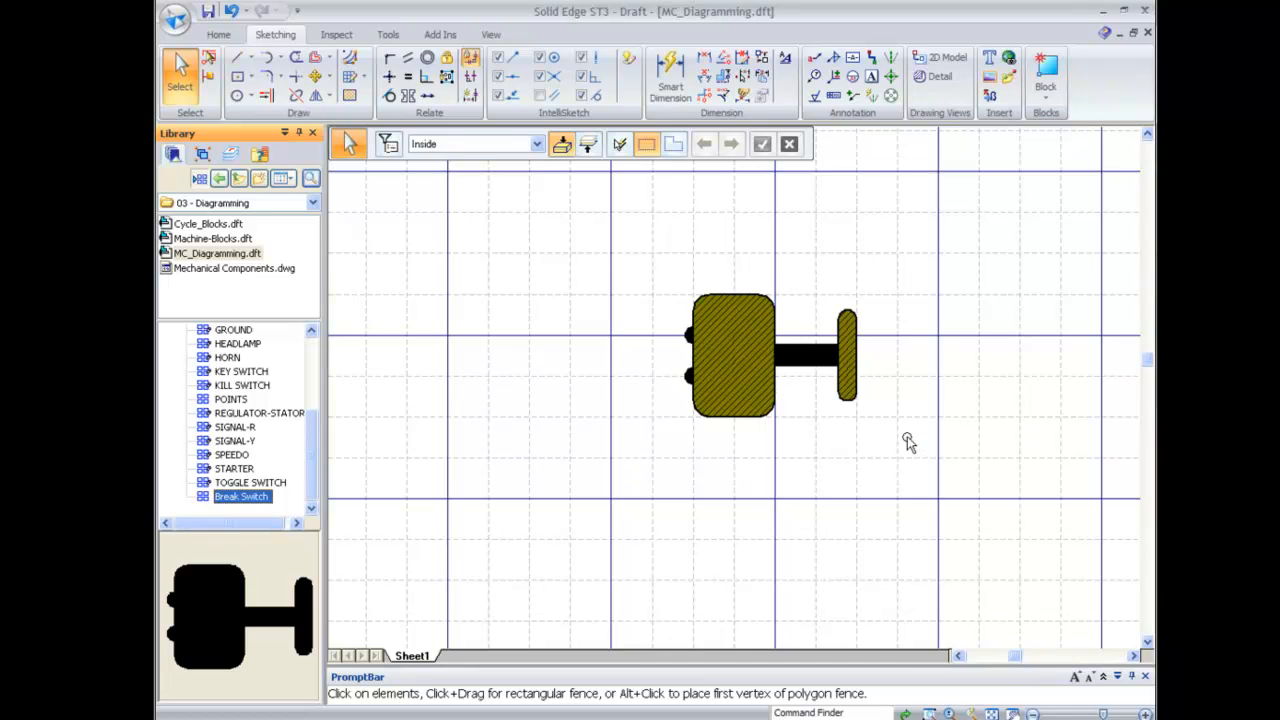
Select the hatched plunger head and its stem, and move the head closer to the switch body to shorten the stem
{"action": "left_click_drag", "start_coordinate": [897, 434], "coordinate": [780, 277]}
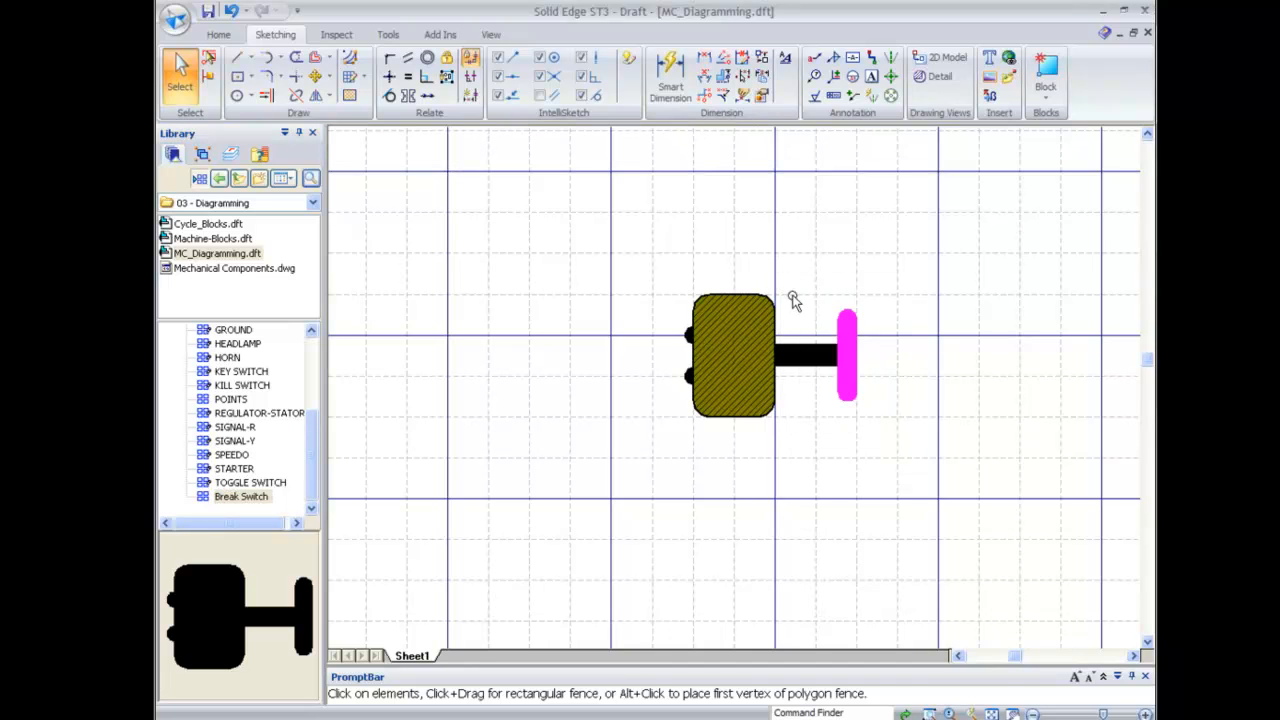
{"action": "left_click", "coordinate": [805, 354], "text": "ctrl"}
{"action": "left_click_drag", "start_coordinate": [845, 366], "coordinate": [797, 367]}
{"action": "left_click", "coordinate": [871, 368]}
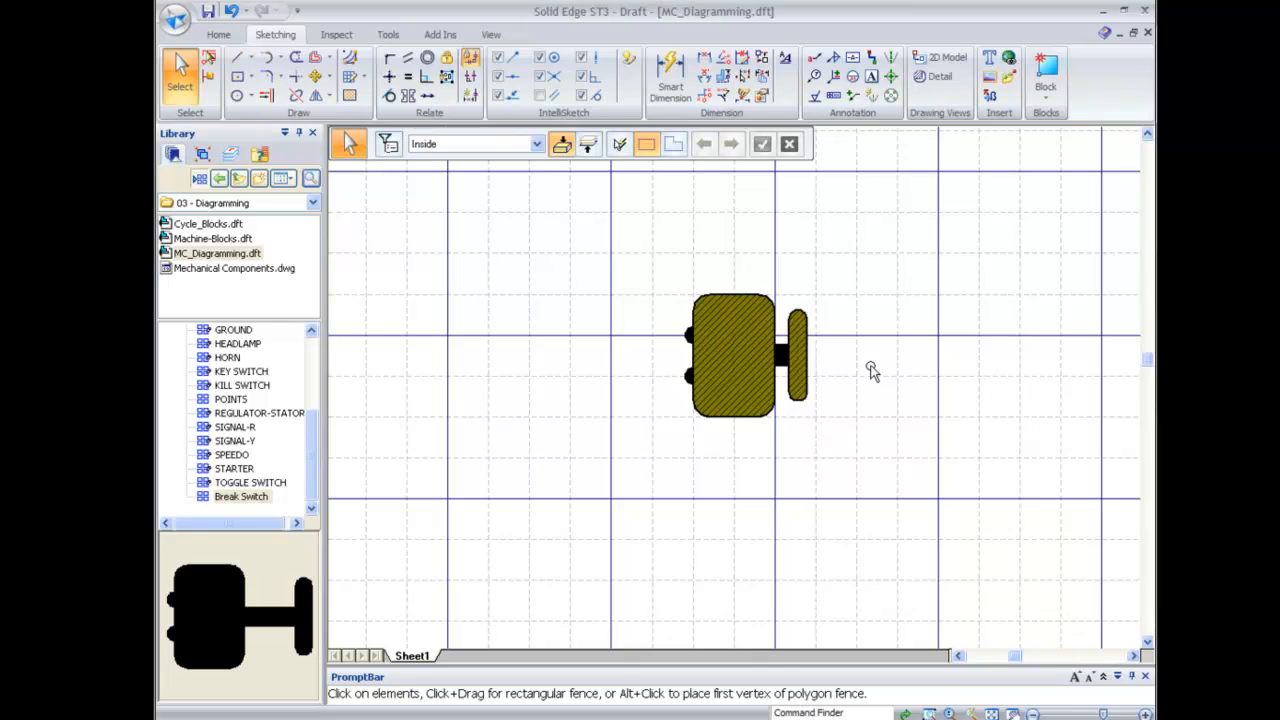
Add a block view named Closed to the Break Switch block from the shortened switch geometry, with its origin at the lower terminal
{"action": "right_click", "coordinate": [236, 508]}
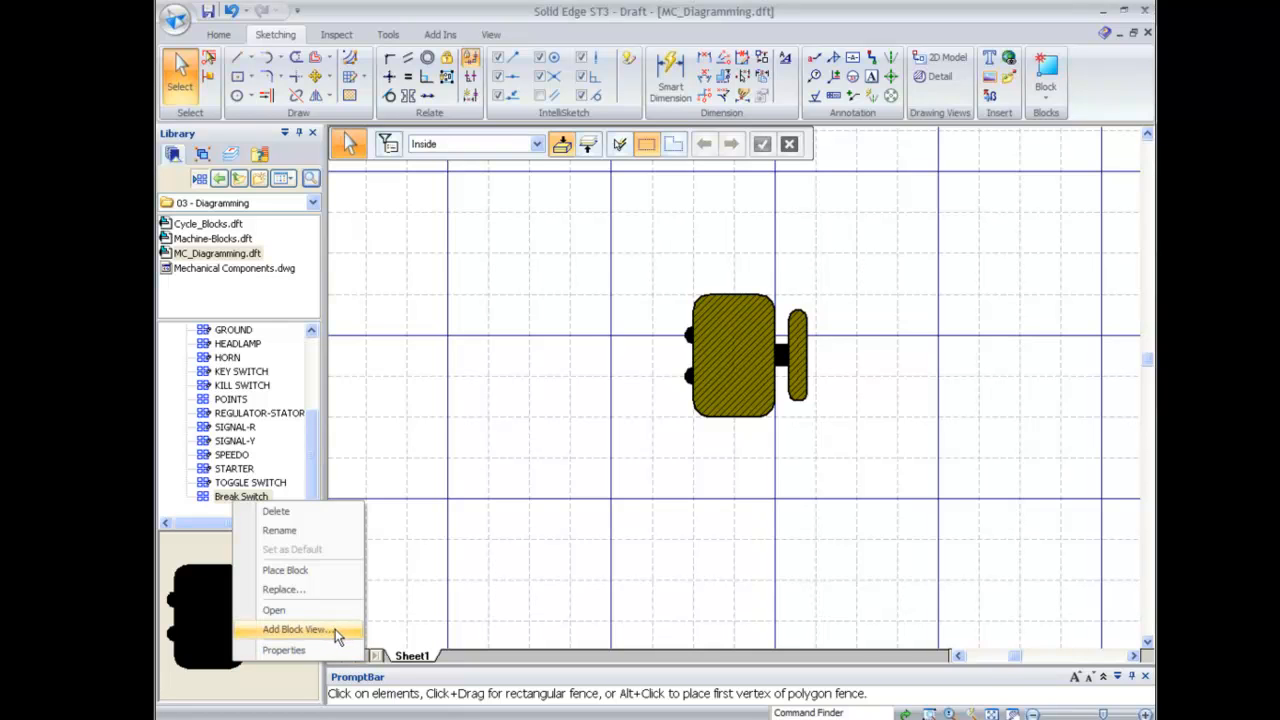
{"action": "left_click", "coordinate": [296, 629]}
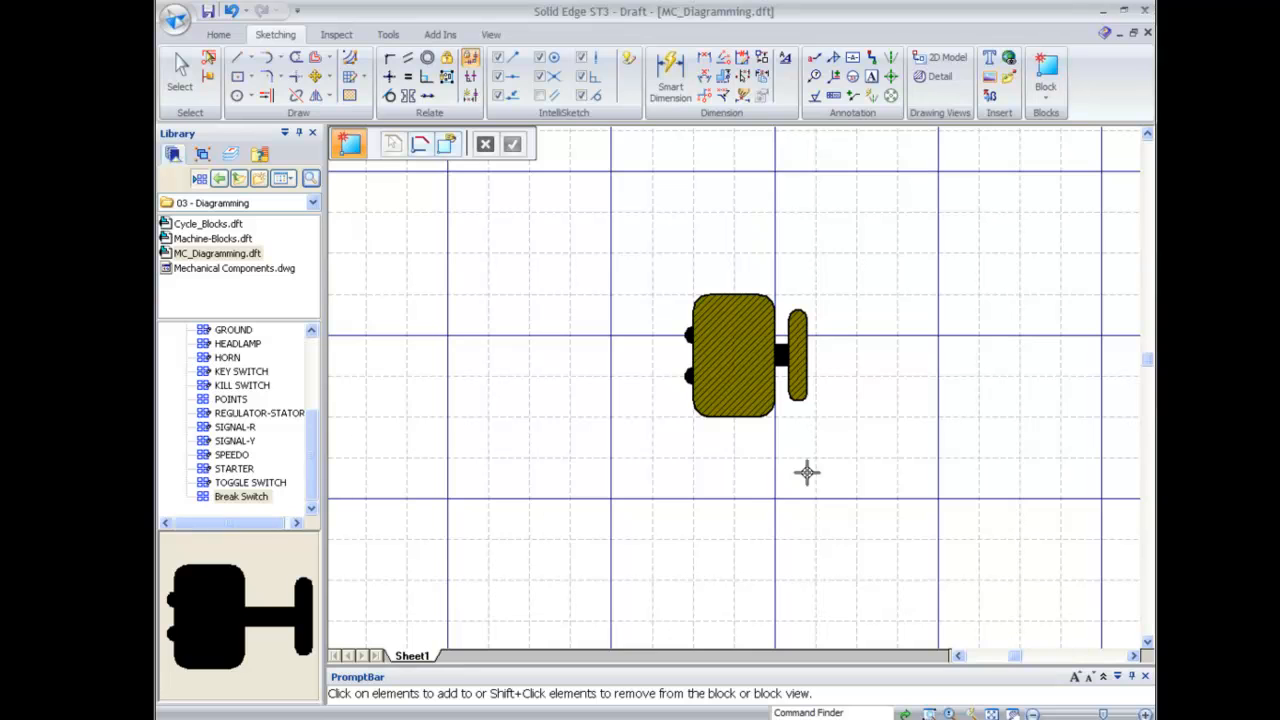
{"action": "left_click_drag", "start_coordinate": [846, 474], "coordinate": [640, 263]}
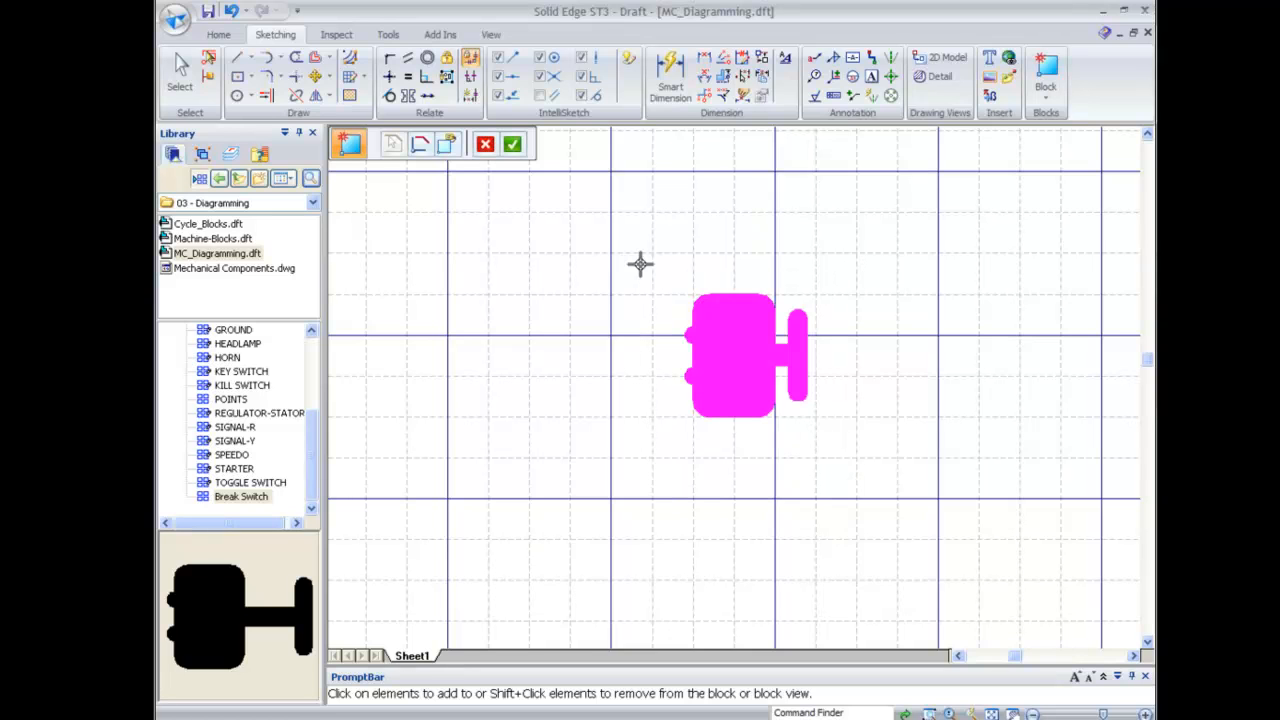
{"action": "right_click", "coordinate": [624, 261]}
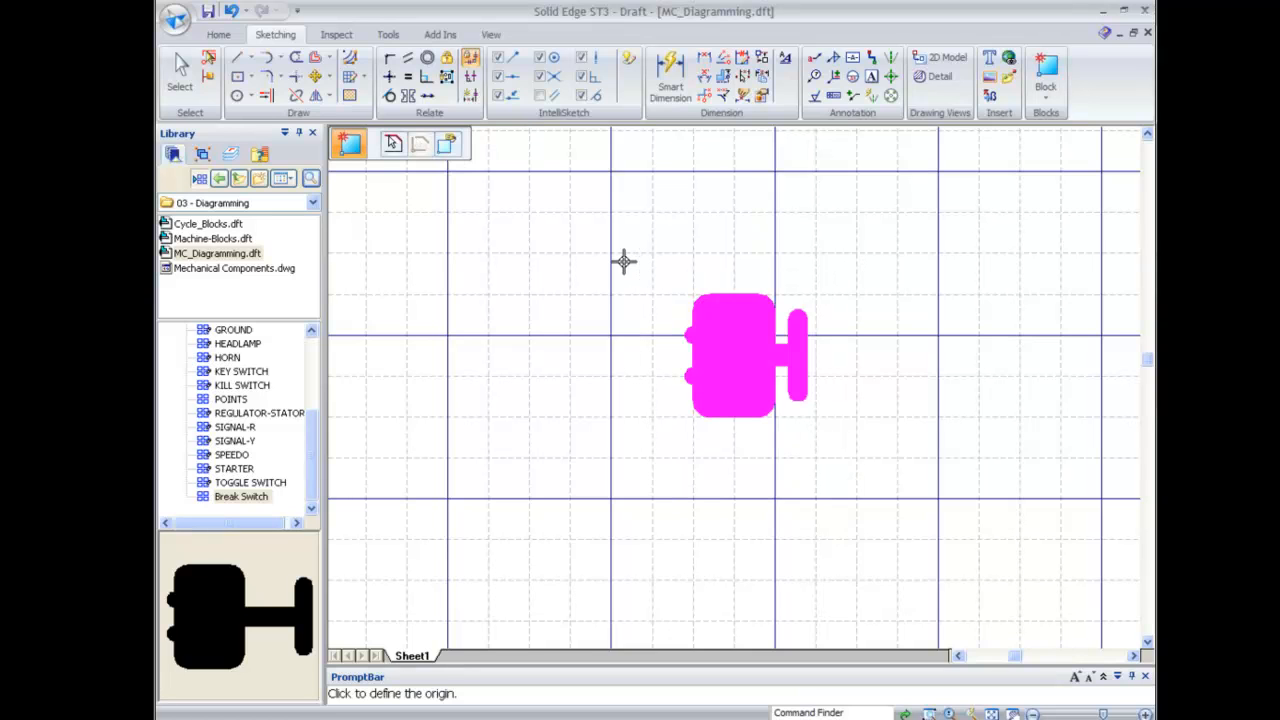
{"action": "left_click", "coordinate": [690, 376]}
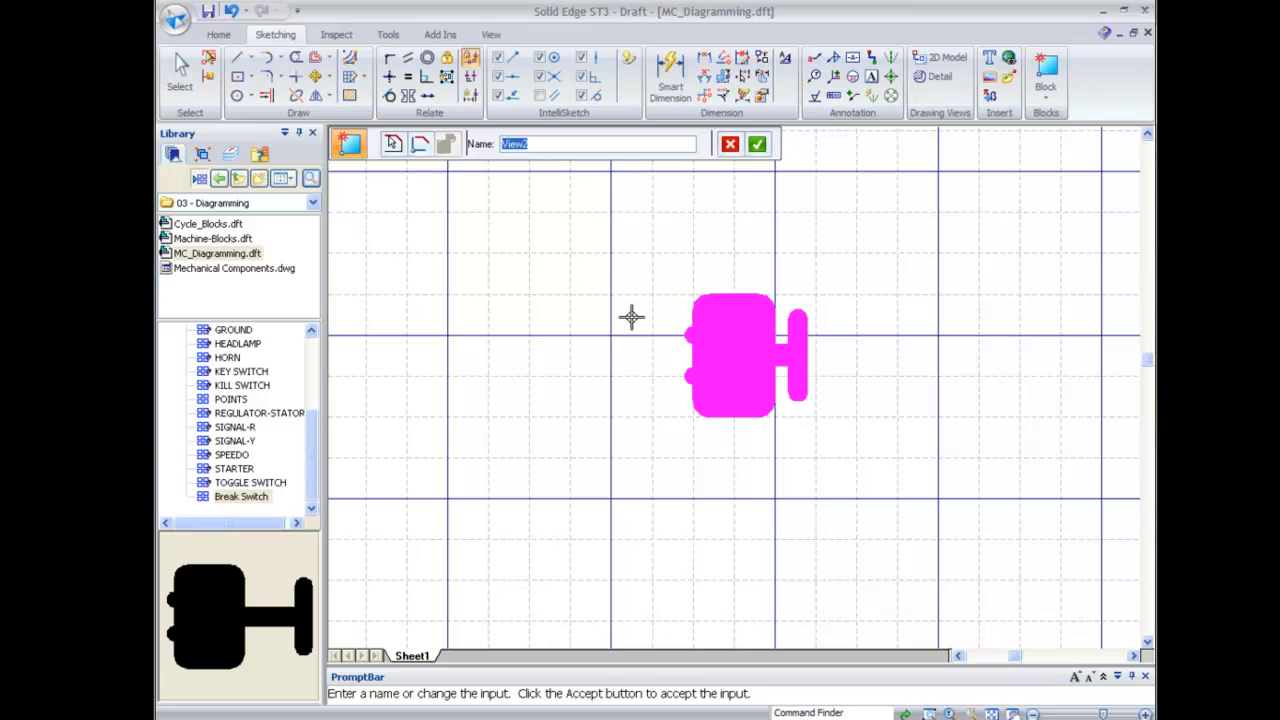
{"action": "type", "text": "Closed"}
{"action": "left_click", "coordinate": [757, 144]}
{"action": "right_click_drag", "start_coordinate": [761, 172], "coordinate": [709, 172]}
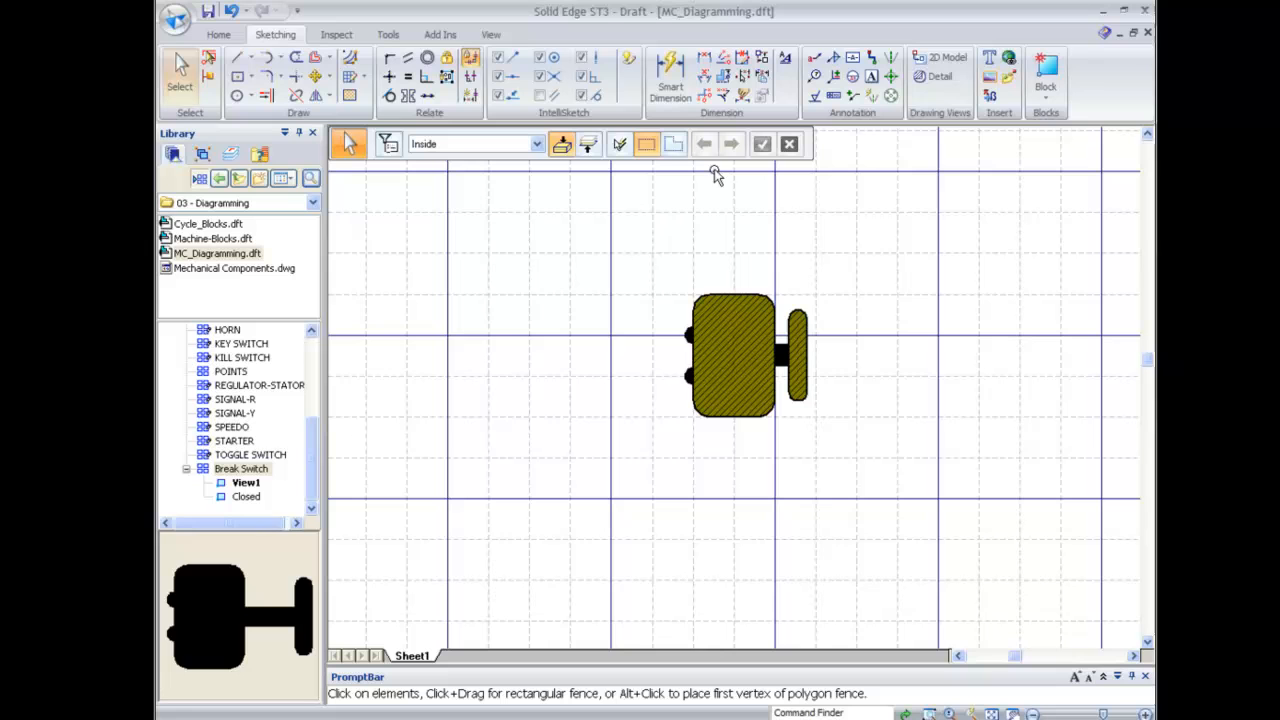
Rename the Break Switch block's View1 to Open, preview the Closed view, and collapse the block's view list
{"action": "left_click", "coordinate": [248, 476]}
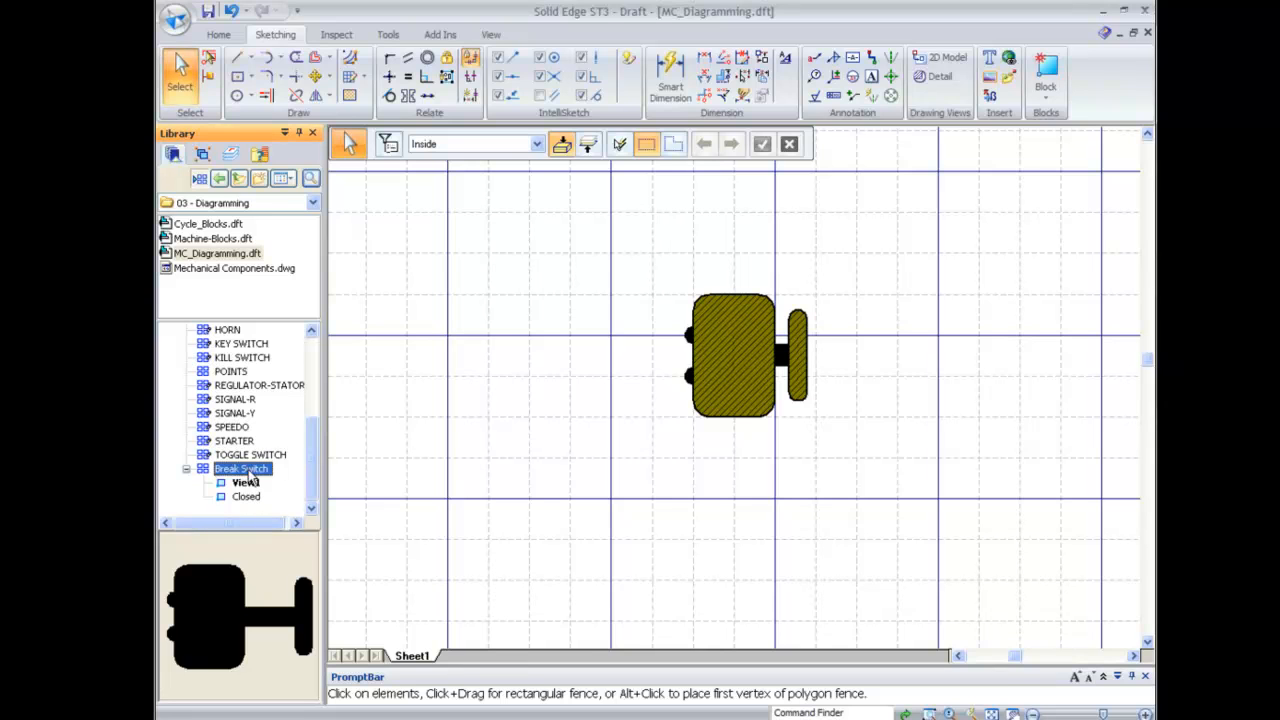
{"action": "left_click", "coordinate": [251, 484]}
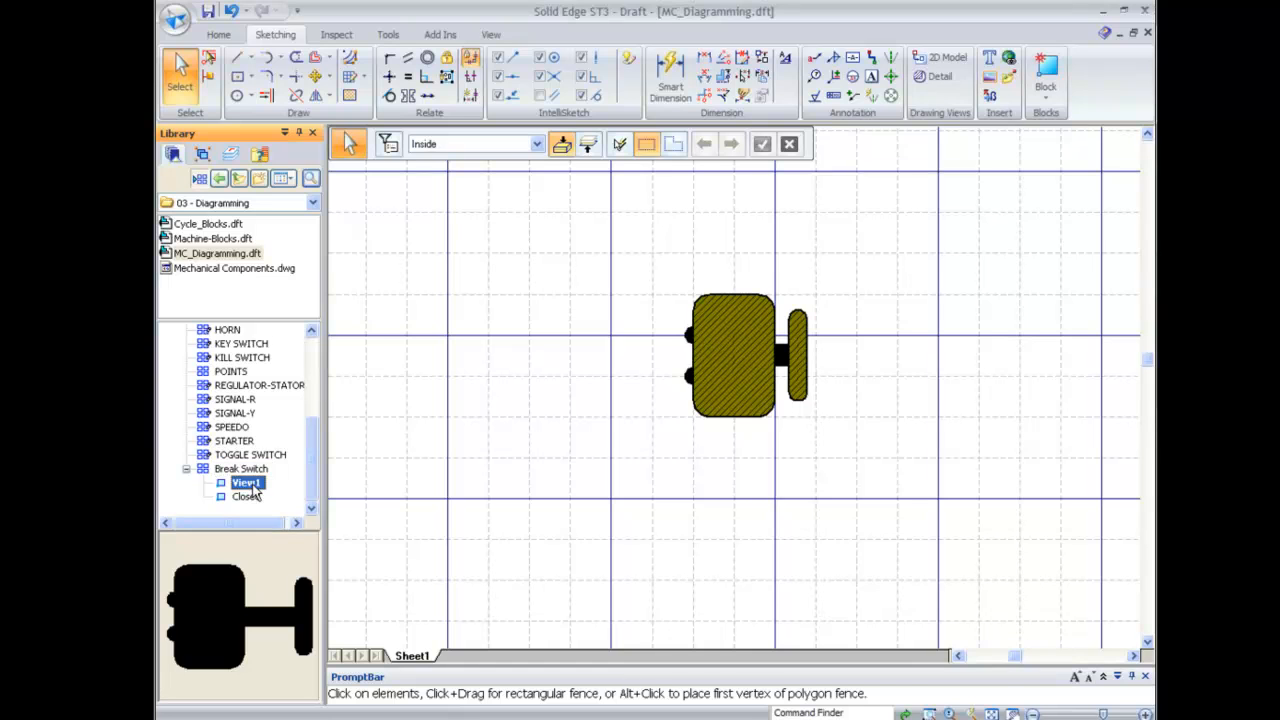
{"action": "right_click", "coordinate": [253, 490]}
{"action": "left_click", "coordinate": [300, 516]}
{"action": "type", "text": "Open"}
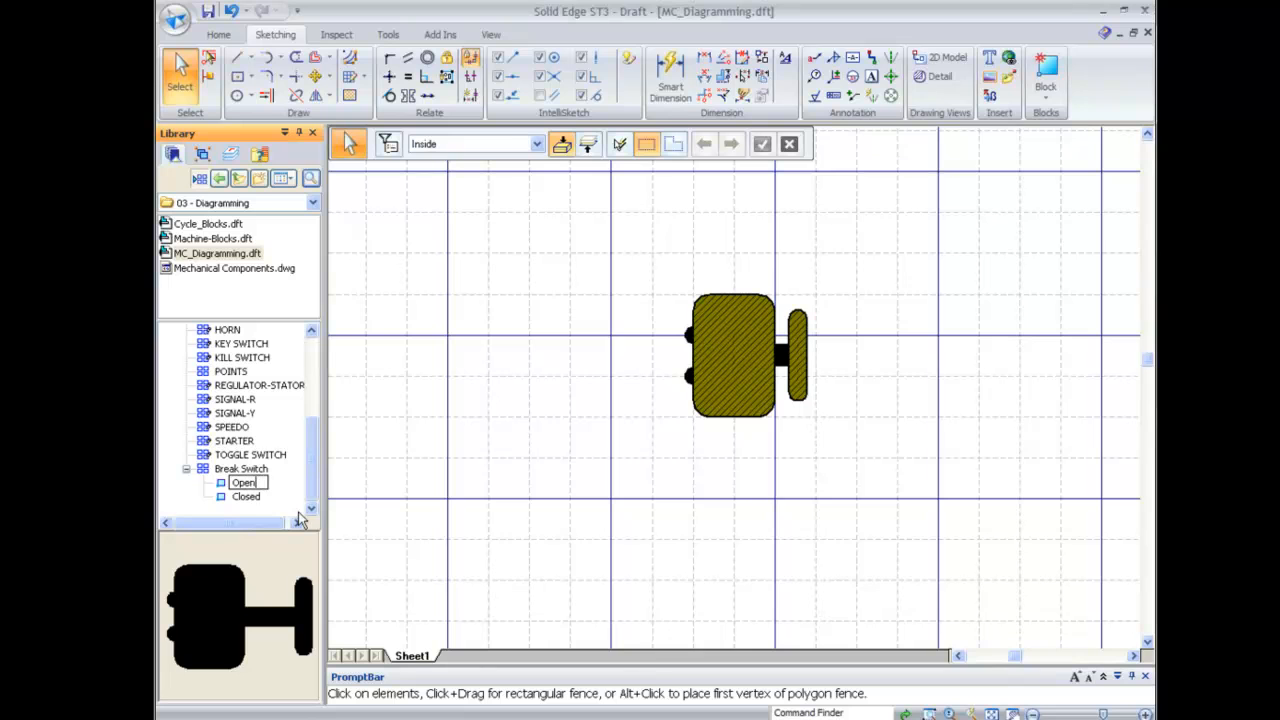
{"action": "key", "text": "Return"}
{"action": "left_click", "coordinate": [246, 497]}
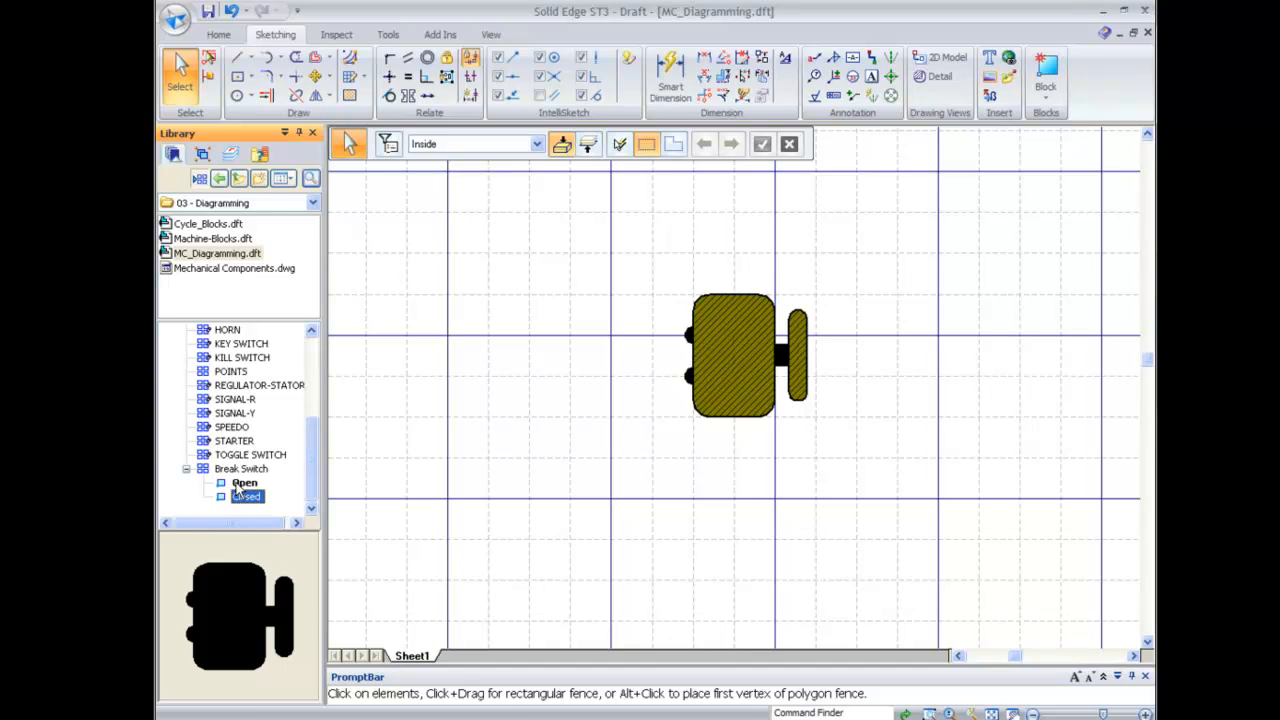
{"action": "left_click", "coordinate": [186, 470]}
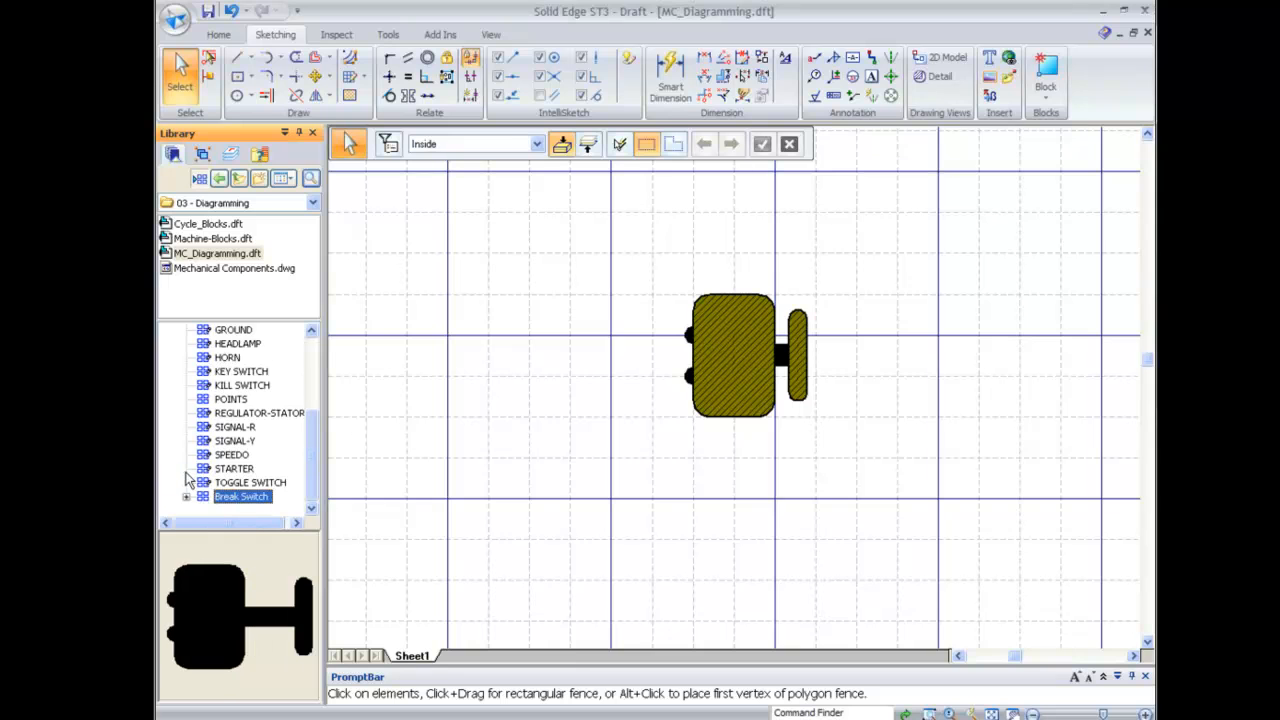
List the blocks in Mechanical Components.dwg, preview the actuator and motor blocks, and select the Points block
{"action": "middle_click", "coordinate": [467, 470]}
{"action": "middle_click", "coordinate": [467, 470]}
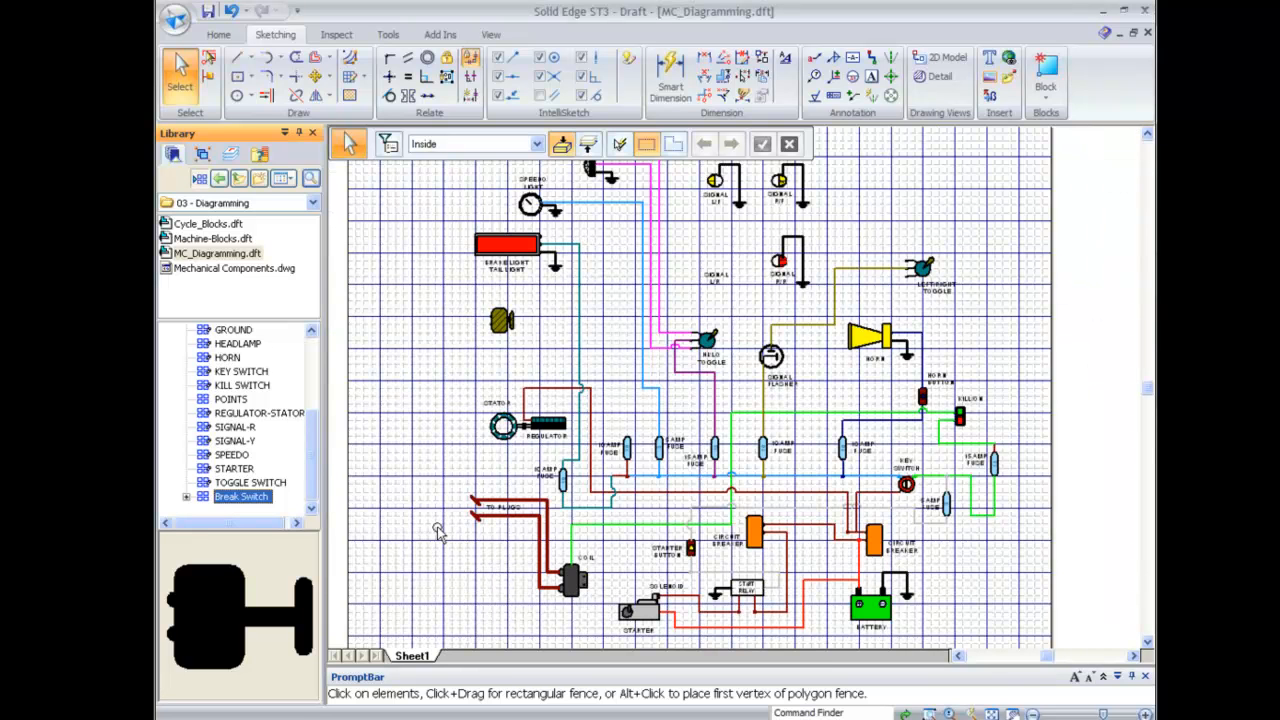
{"action": "left_click", "coordinate": [431, 479]}
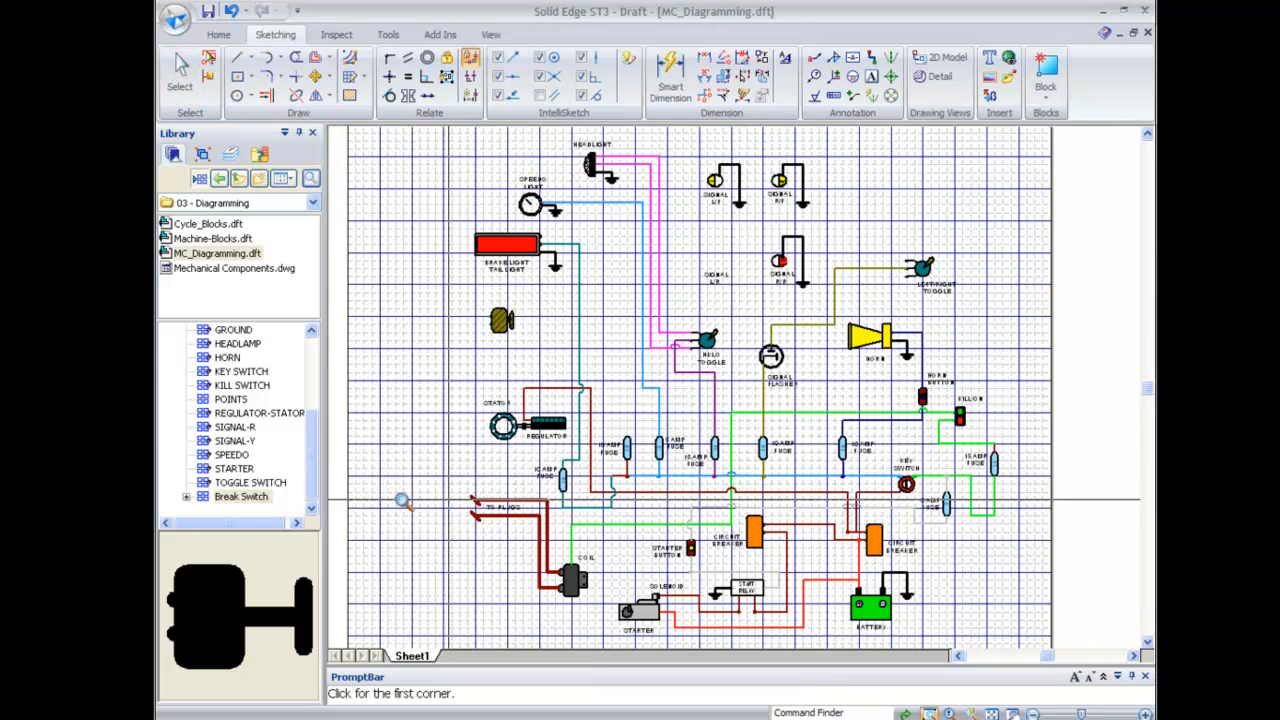
{"action": "left_click_drag", "start_coordinate": [420, 509], "coordinate": [588, 615]}
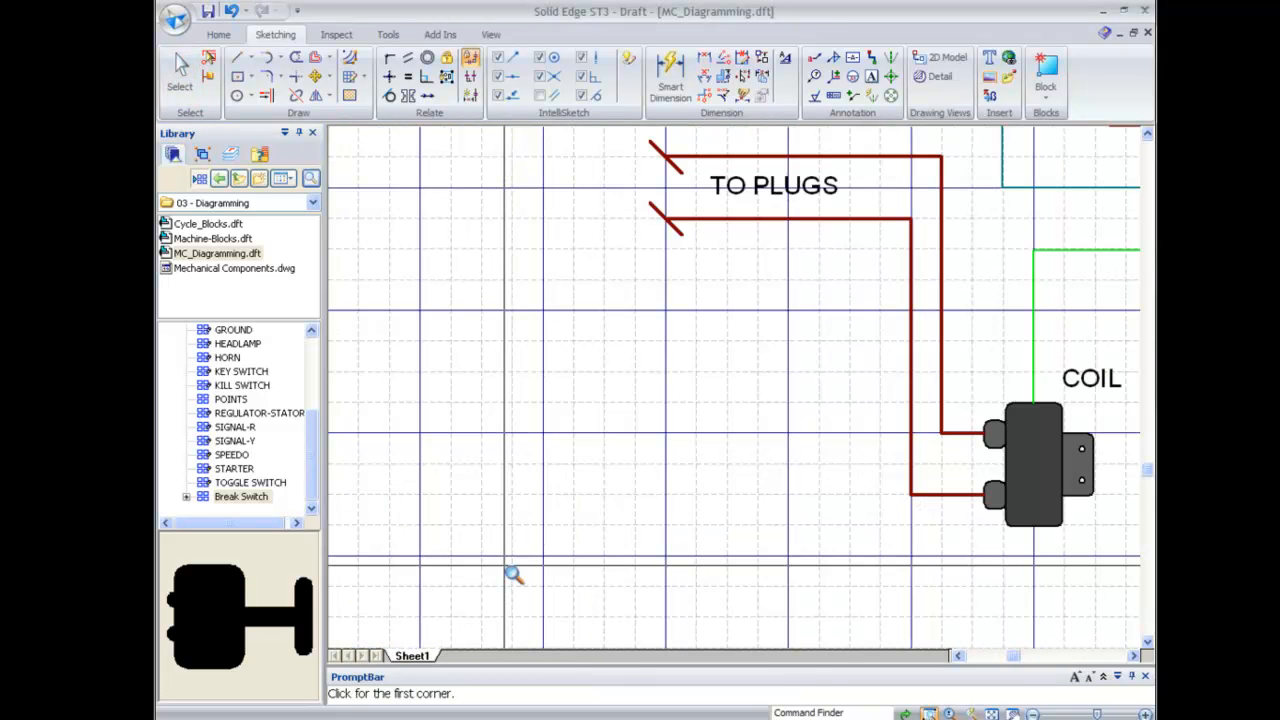
{"action": "key", "text": "Escape"}
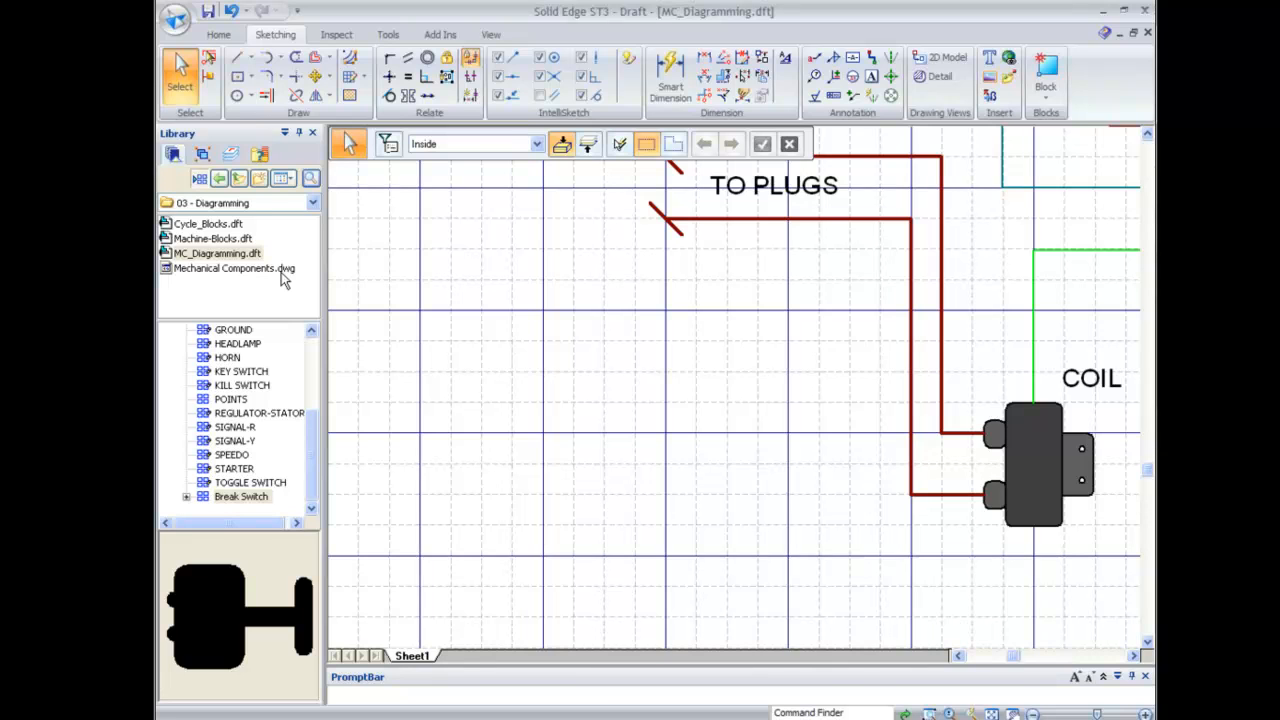
{"action": "left_click", "coordinate": [281, 272]}
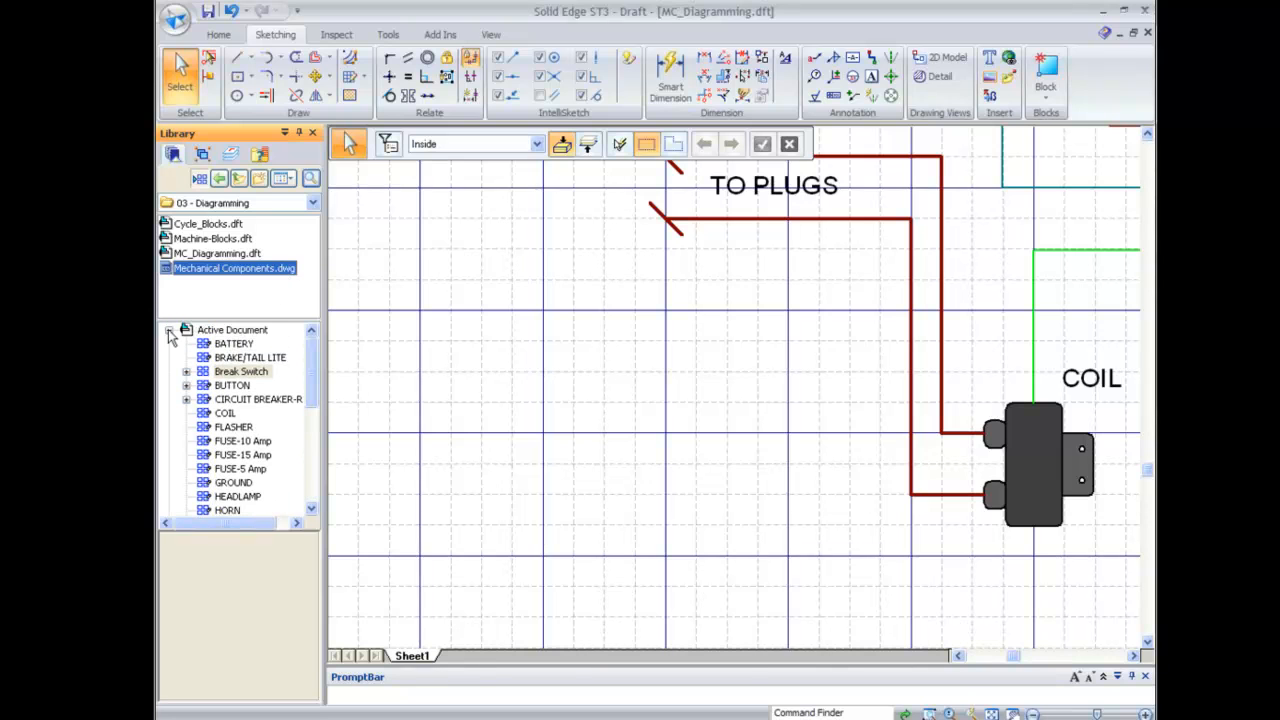
{"action": "left_click", "coordinate": [170, 331]}
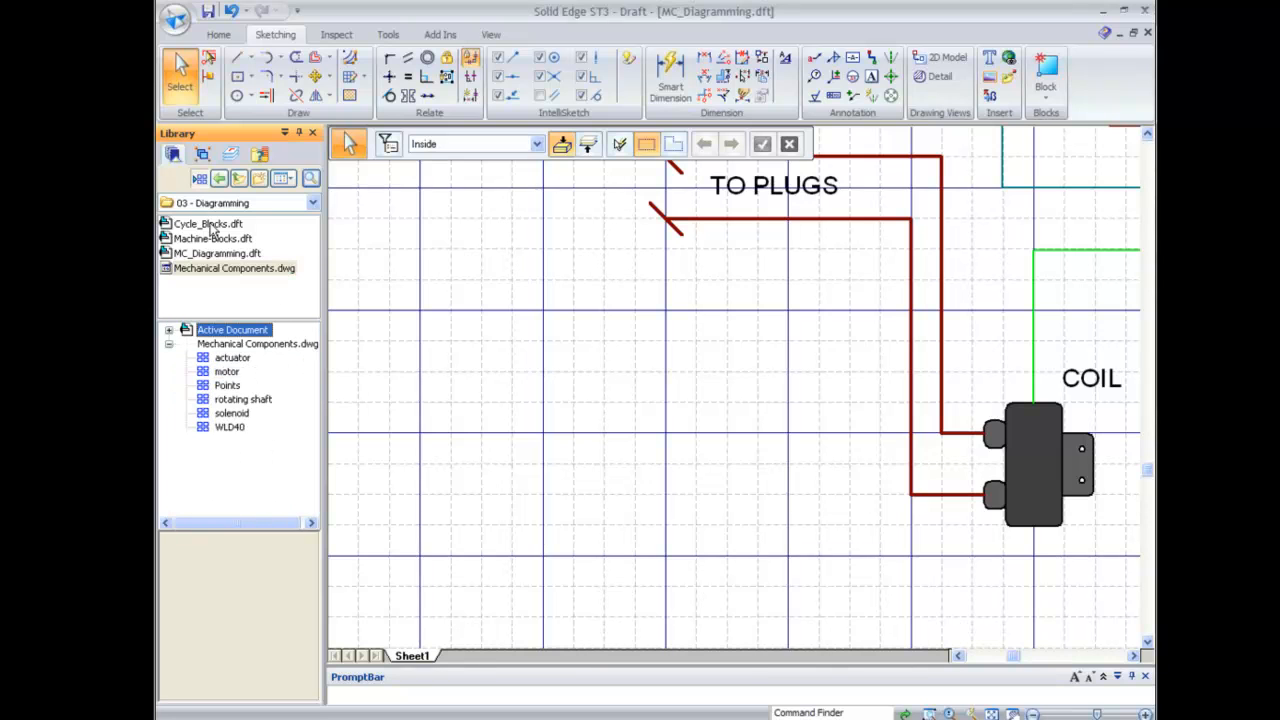
{"action": "left_click", "coordinate": [293, 345]}
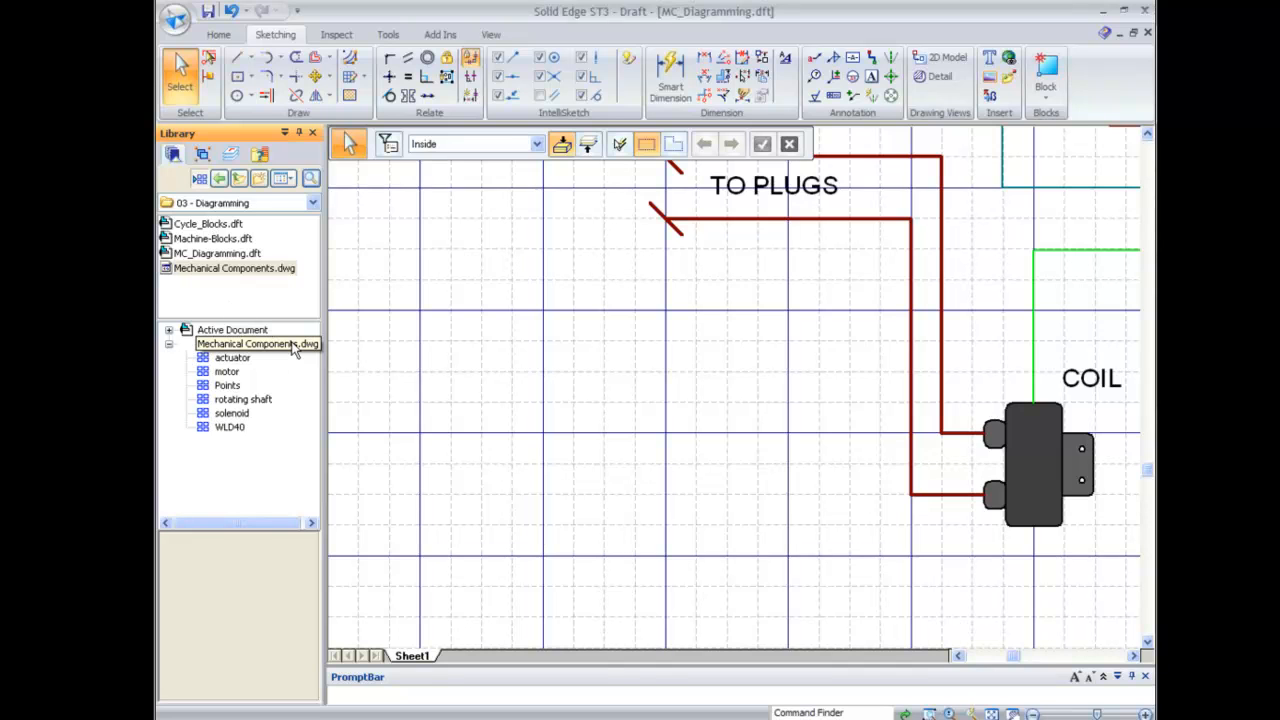
{"action": "left_click", "coordinate": [244, 359]}
{"action": "left_click", "coordinate": [228, 372]}
{"action": "left_click", "coordinate": [229, 389]}
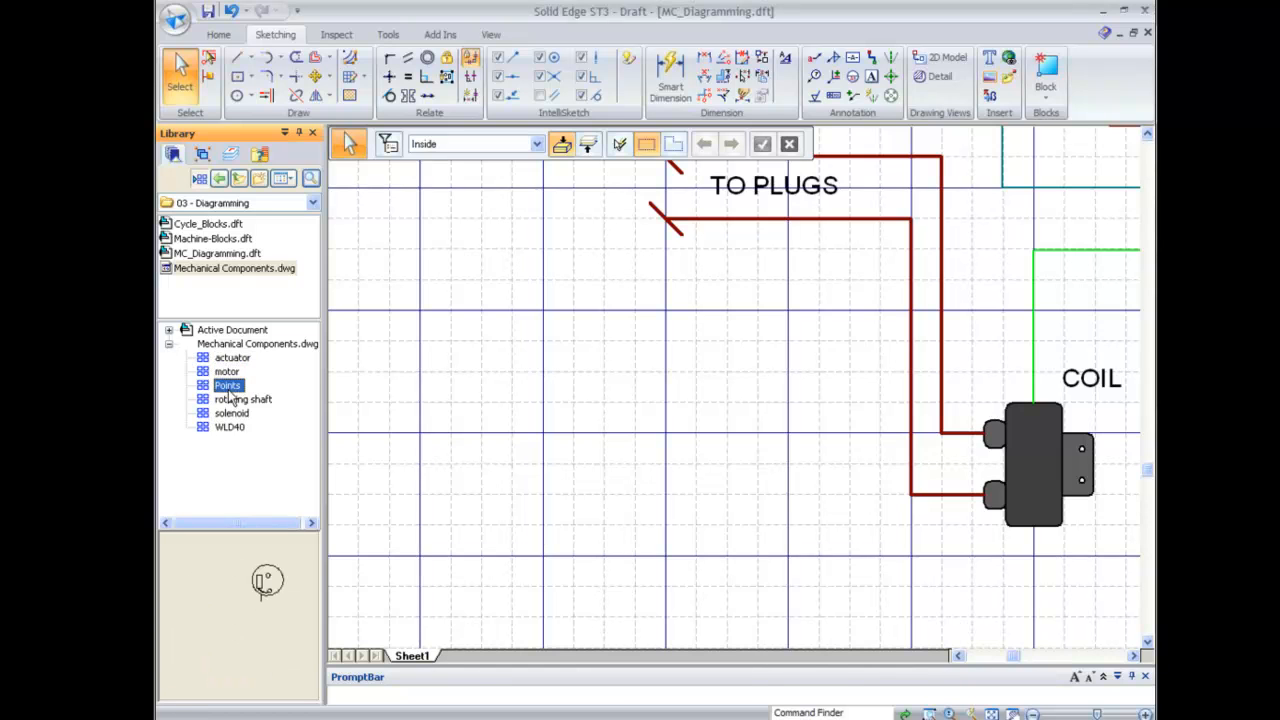
Place the Points block at scale 1.00 in the open area left of the coil, trying both rotation directions but keeping its original orientation
{"action": "left_click_drag", "start_coordinate": [230, 393], "coordinate": [508, 418]}
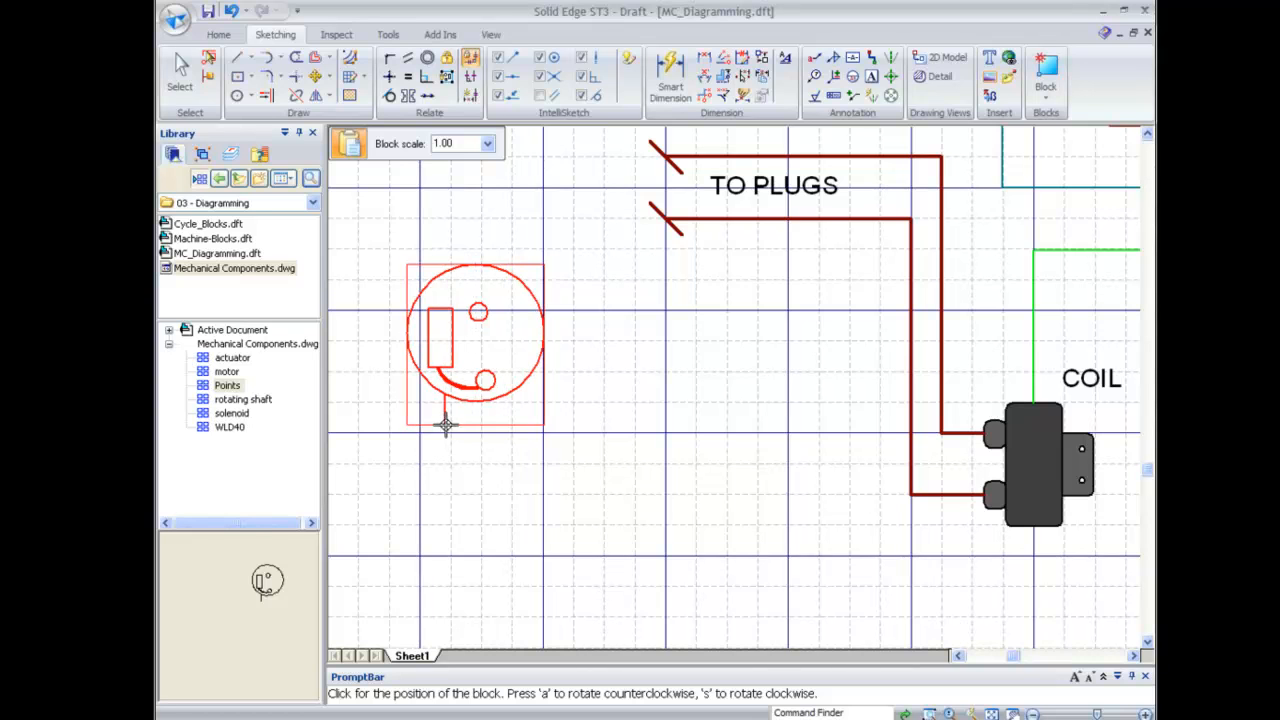
{"action": "left_click", "coordinate": [445, 425]}
{"action": "key", "text": "a"}
{"action": "key", "text": "s"}
{"action": "key", "text": "s"}
{"action": "key", "text": "a"}
{"action": "key", "text": "a"}
{"action": "key", "text": "s"}
{"action": "key", "text": "Escape"}
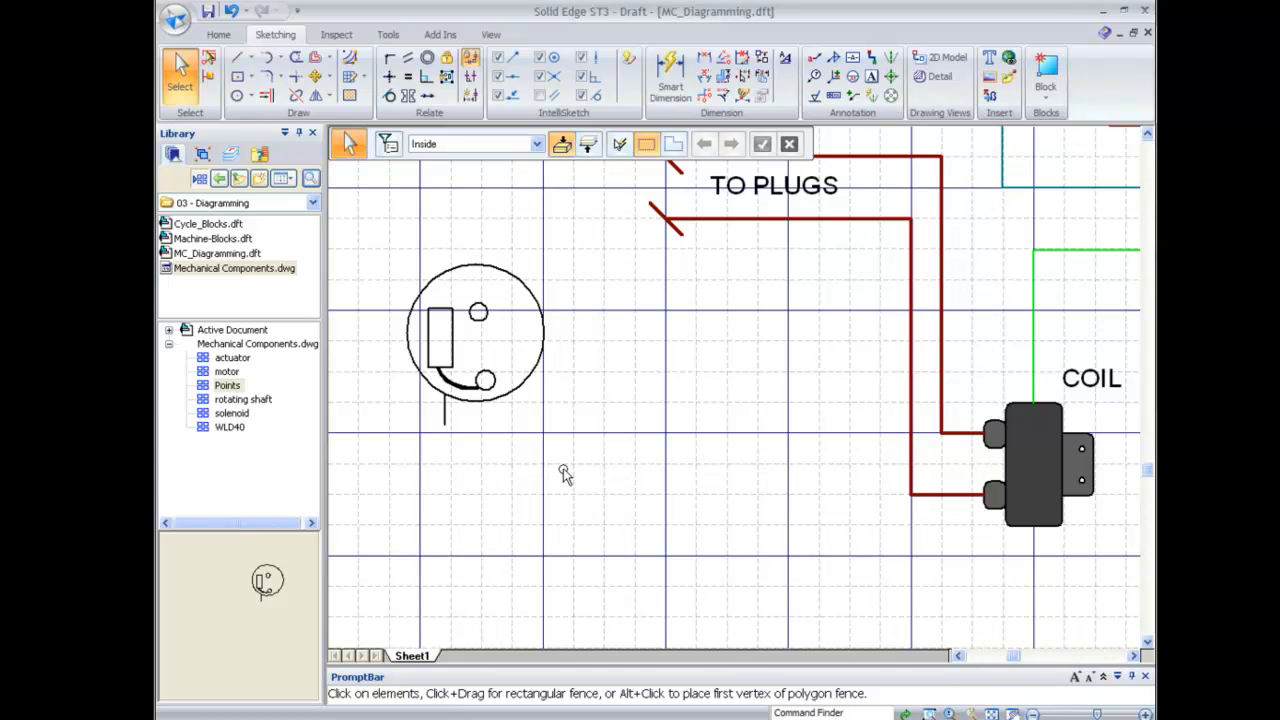
Return to MC_Diagramming.dft in the library and expand the active document's block list to reach the signal blocks
{"action": "middle_click", "coordinate": [647, 485]}
{"action": "middle_click", "coordinate": [647, 485]}
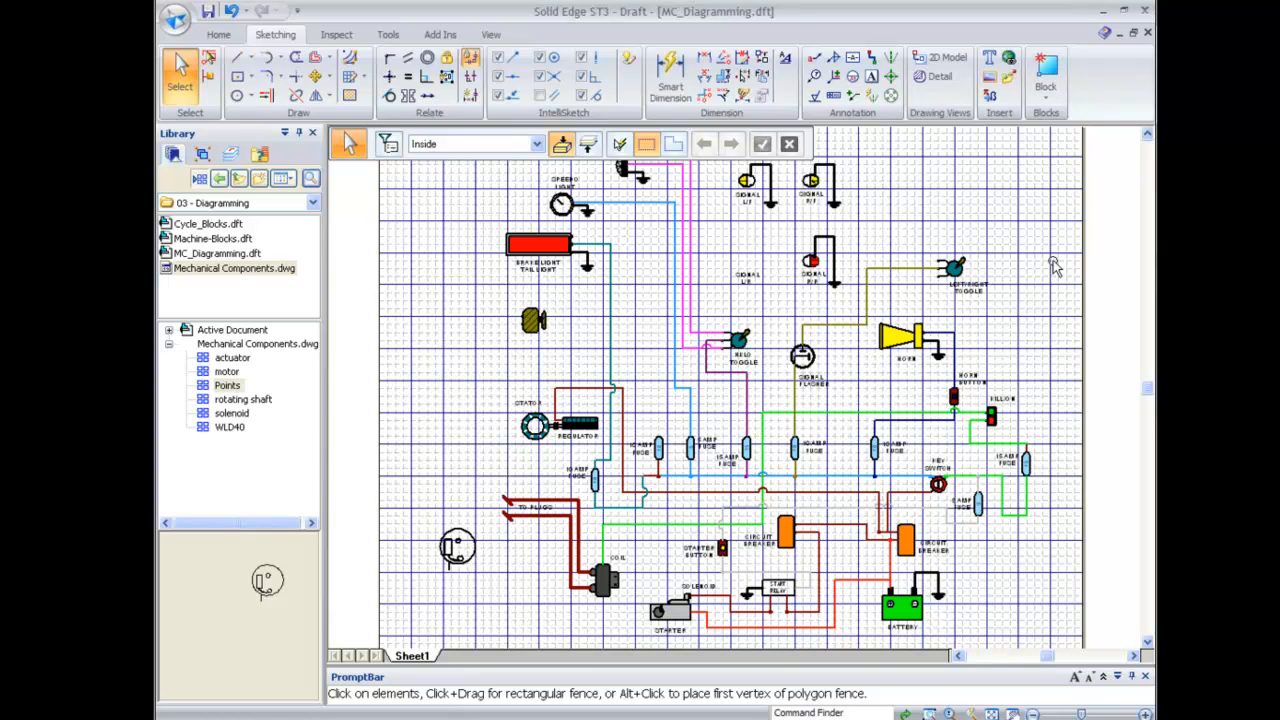
{"action": "right_click_drag", "start_coordinate": [1053, 260], "coordinate": [1052, 218]}
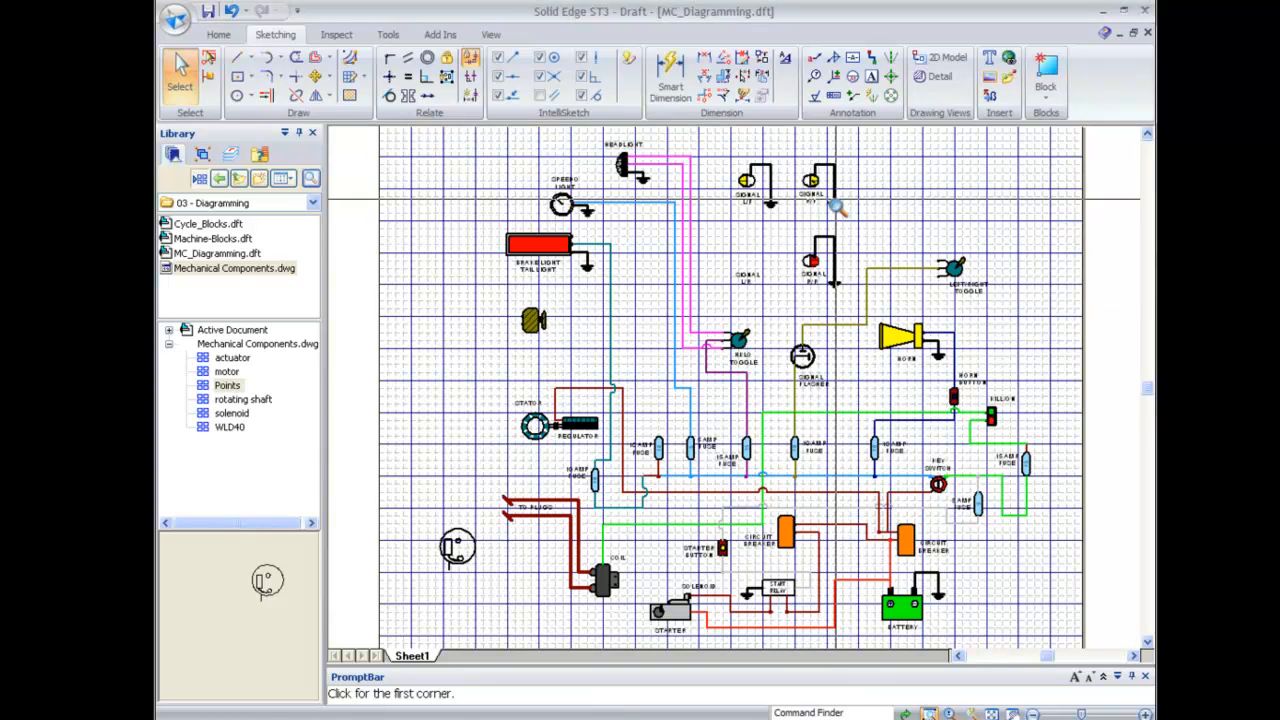
{"action": "left_click_drag", "start_coordinate": [702, 152], "coordinate": [986, 308]}
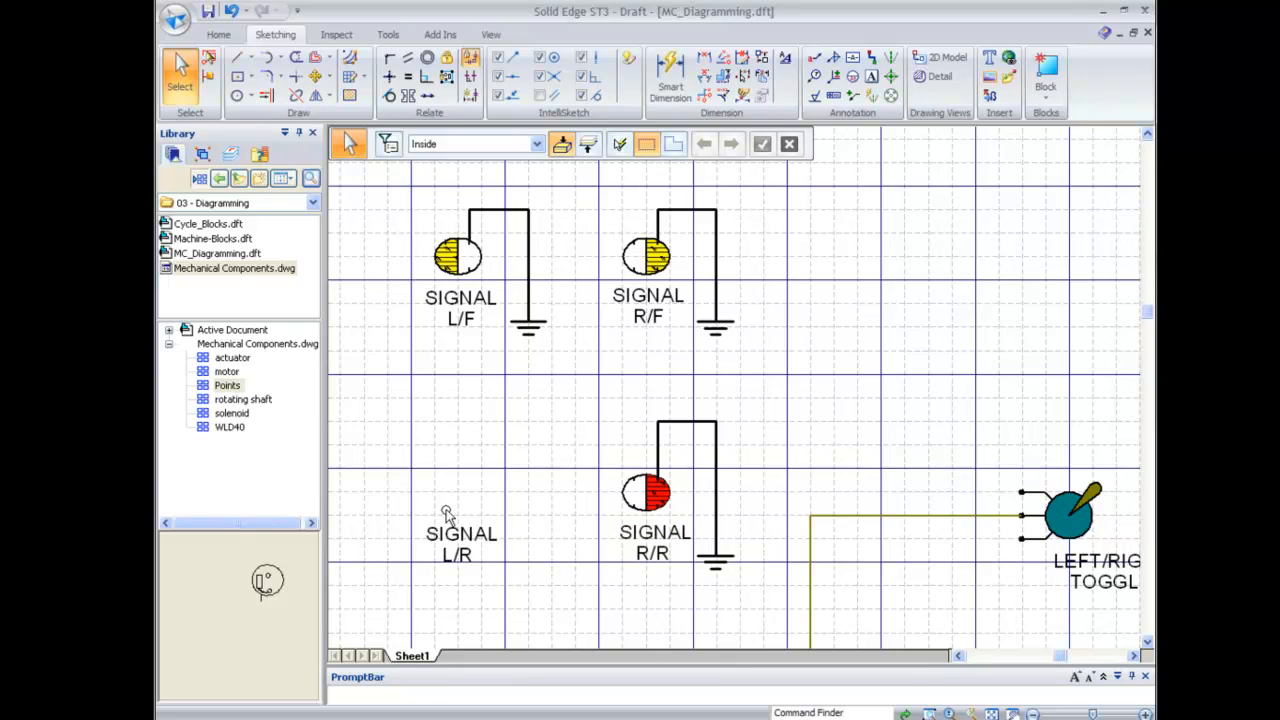
{"action": "left_click", "coordinate": [169, 342]}
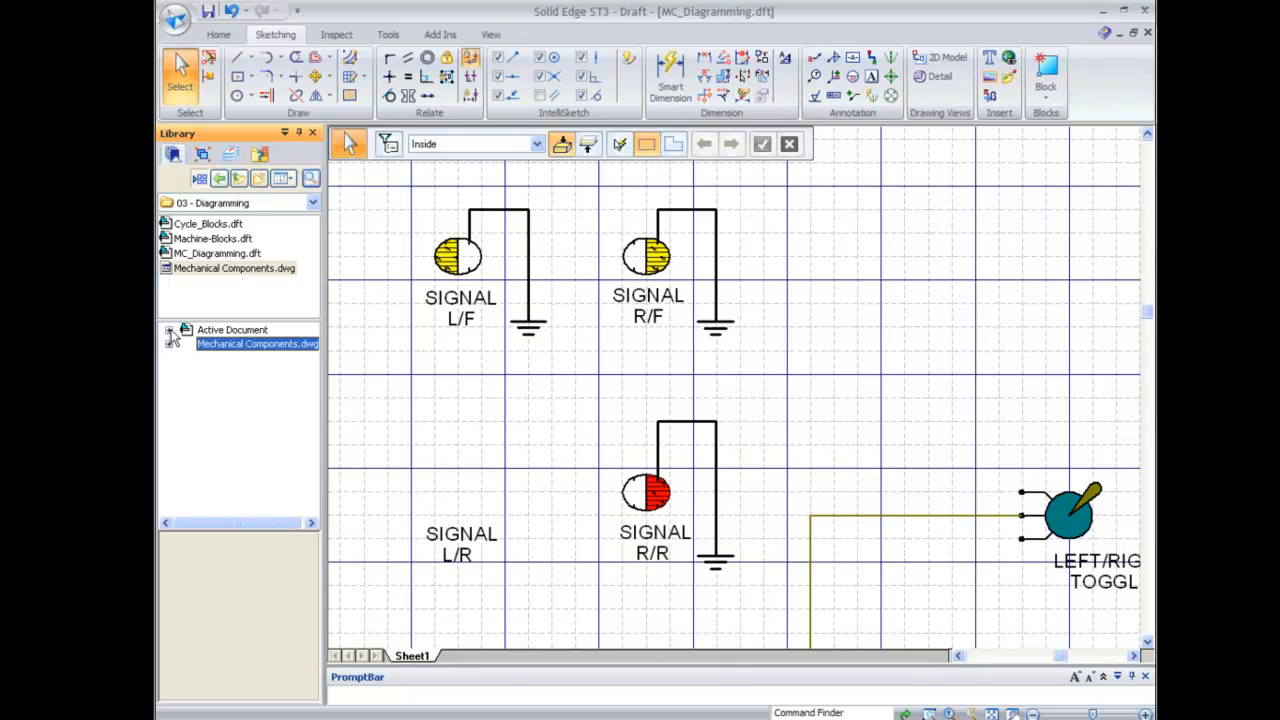
{"action": "left_click", "coordinate": [202, 244]}
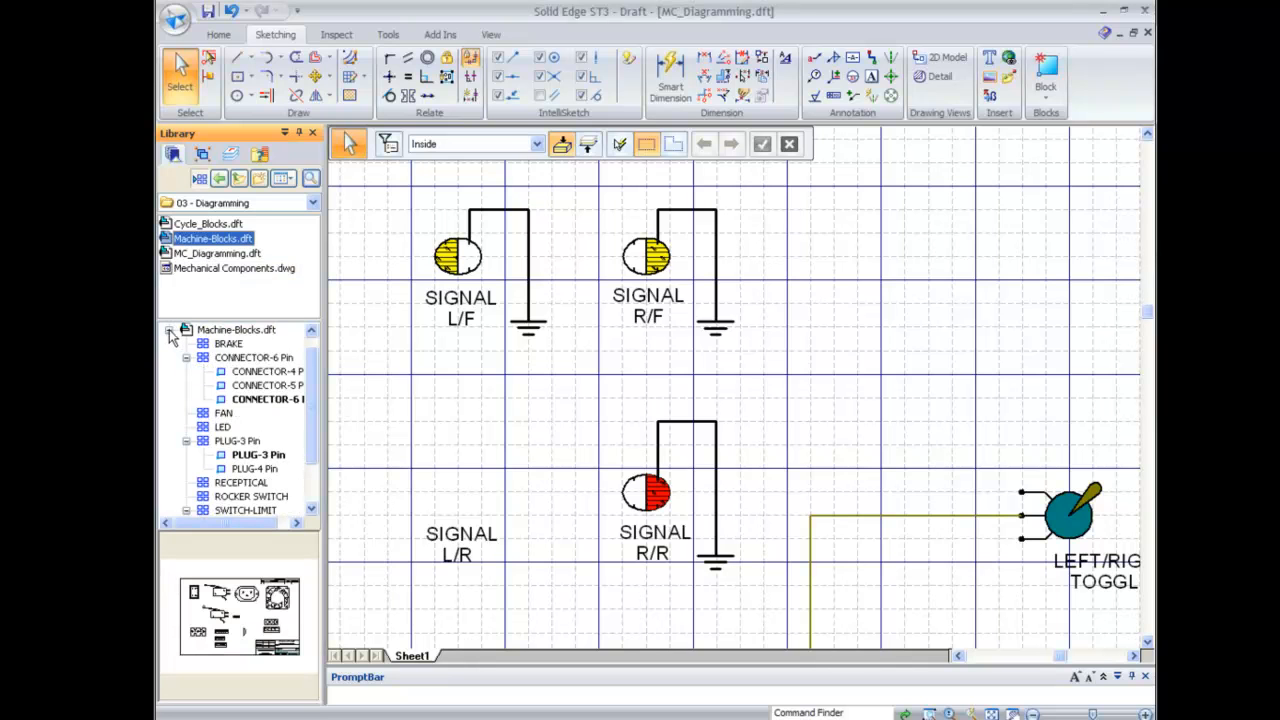
{"action": "left_click", "coordinate": [181, 255]}
{"action": "left_click", "coordinate": [170, 330]}
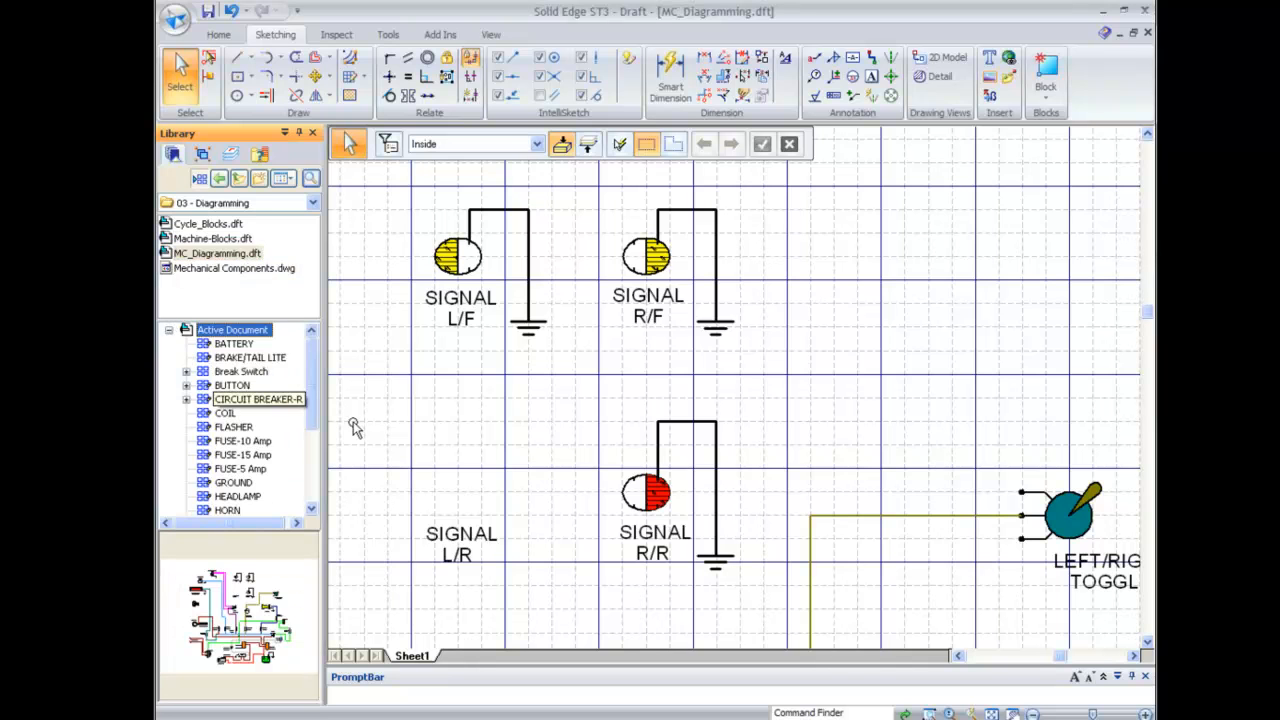
{"action": "left_click_drag", "start_coordinate": [311, 345], "coordinate": [314, 494]}
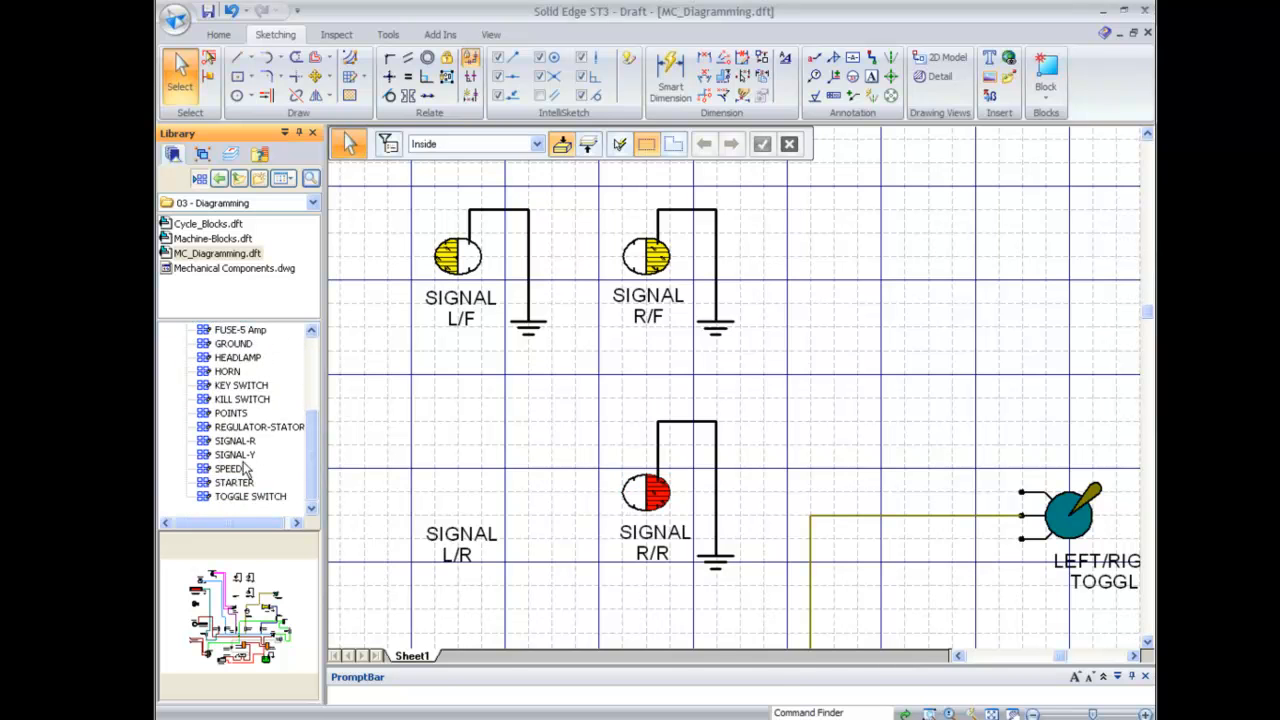
Place the SIGNAL-R block above the SIGNAL L/R label, rotated so its red half faces left
{"action": "left_click_drag", "start_coordinate": [235, 441], "coordinate": [473, 452]}
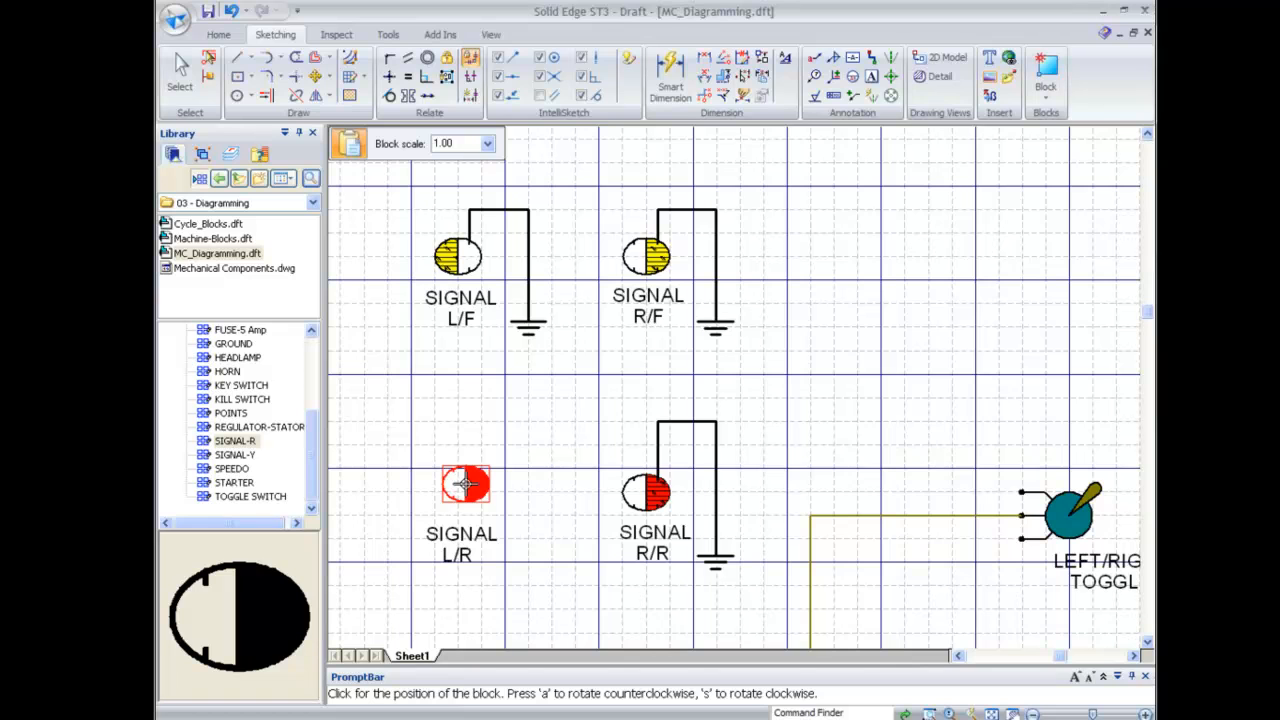
{"action": "key", "text": "a"}
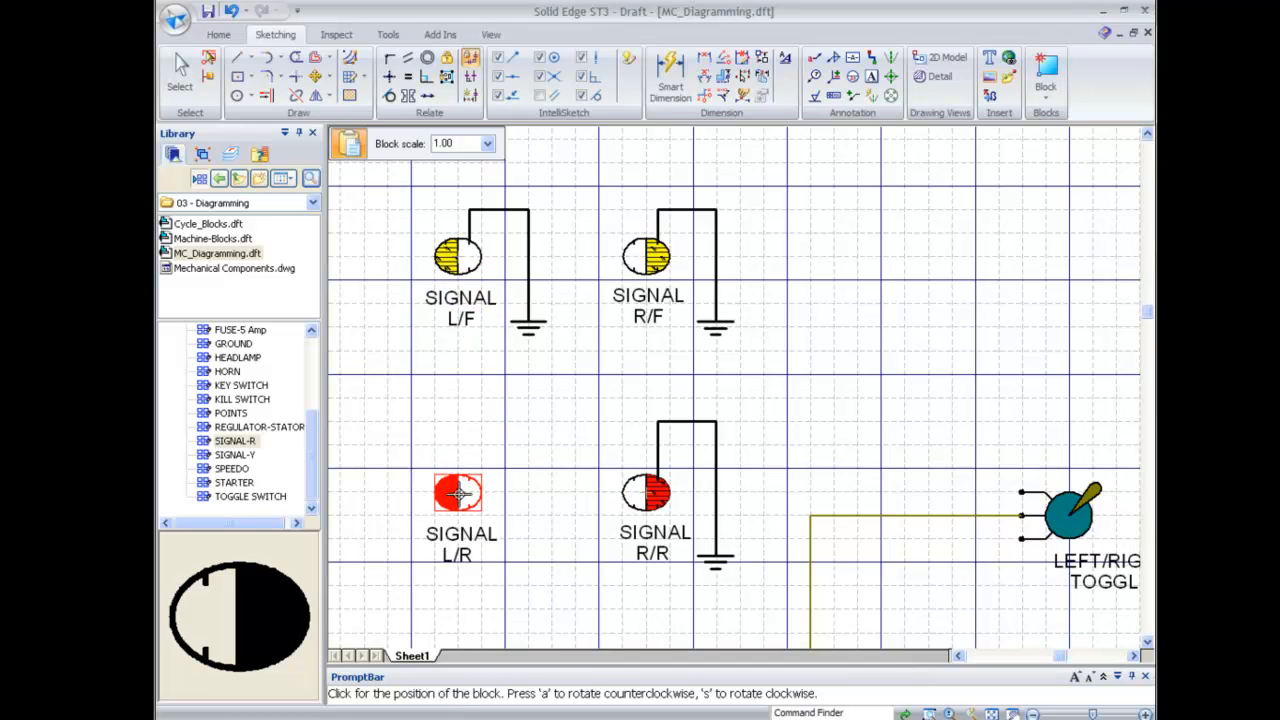
{"action": "left_click", "coordinate": [458, 492]}
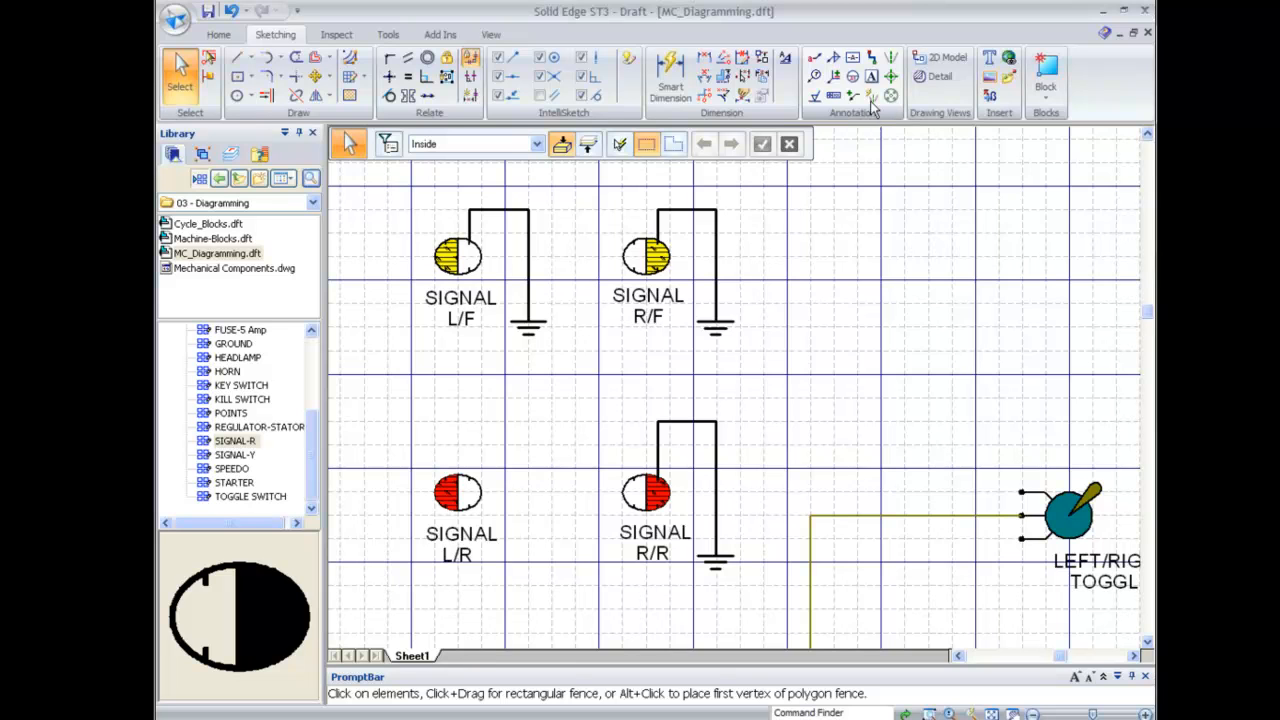
Draw a flipped Step connector with a Blank start from the SIGNAL L/R red-side terminal to a point up and left of the SIGNAL L/F block
{"action": "left_click", "coordinate": [869, 56]}
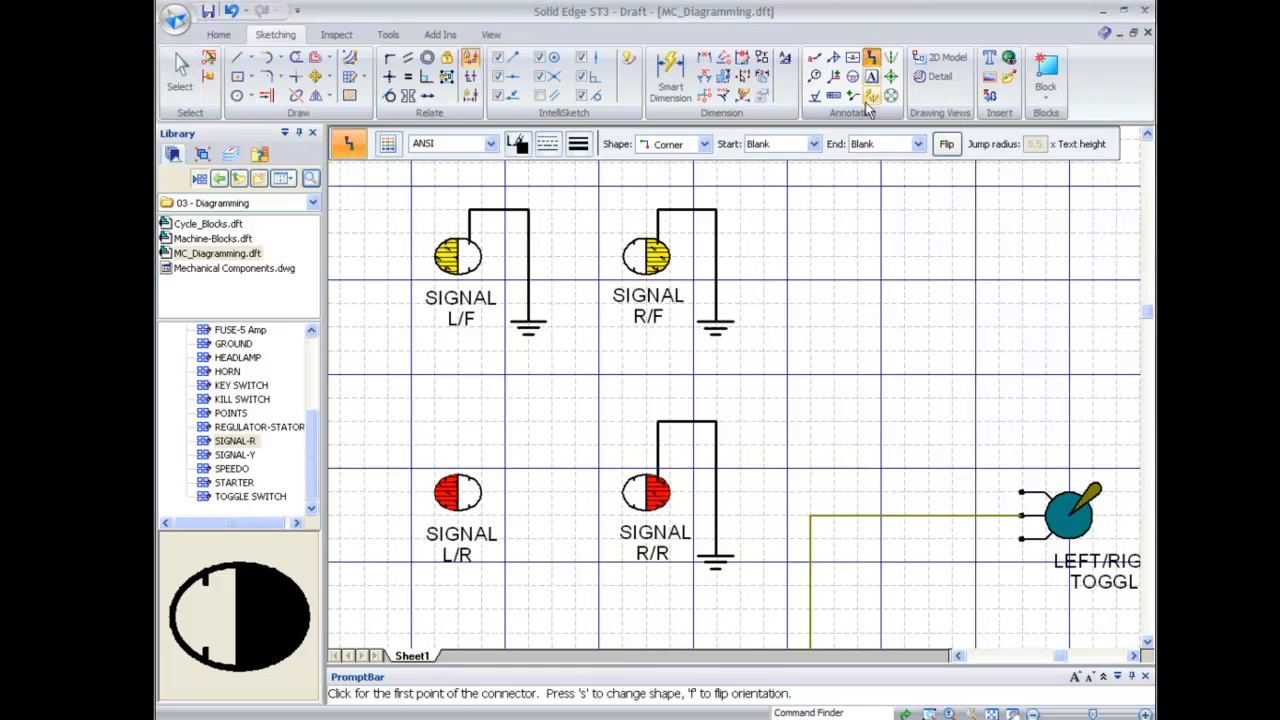
{"action": "left_click", "coordinate": [704, 144]}
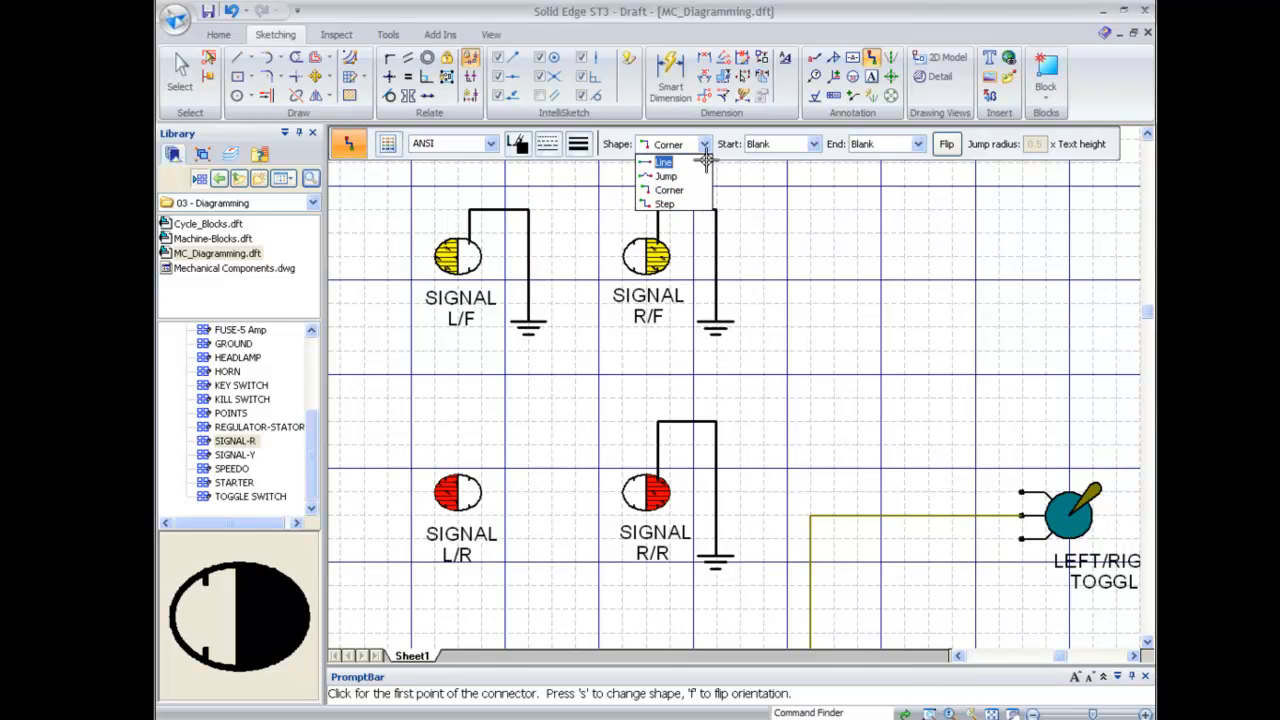
{"action": "left_click", "coordinate": [817, 144]}
{"action": "left_click", "coordinate": [817, 144]}
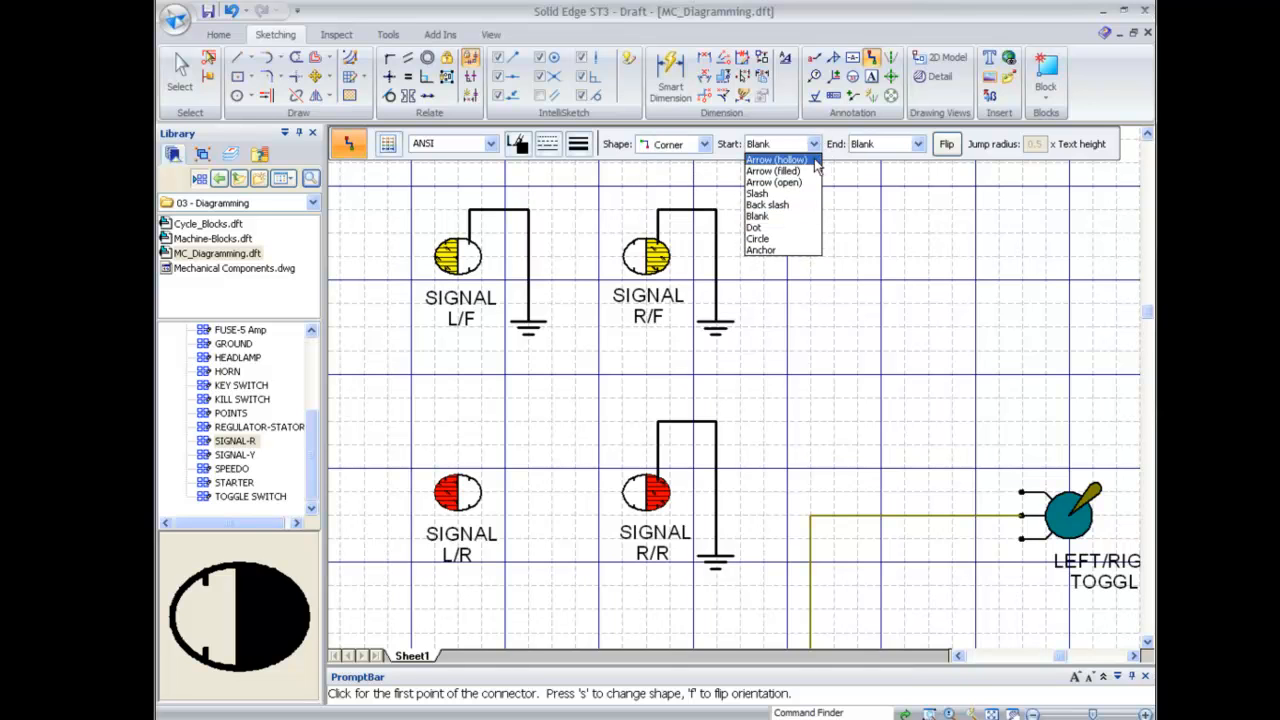
{"action": "left_click", "coordinate": [797, 217]}
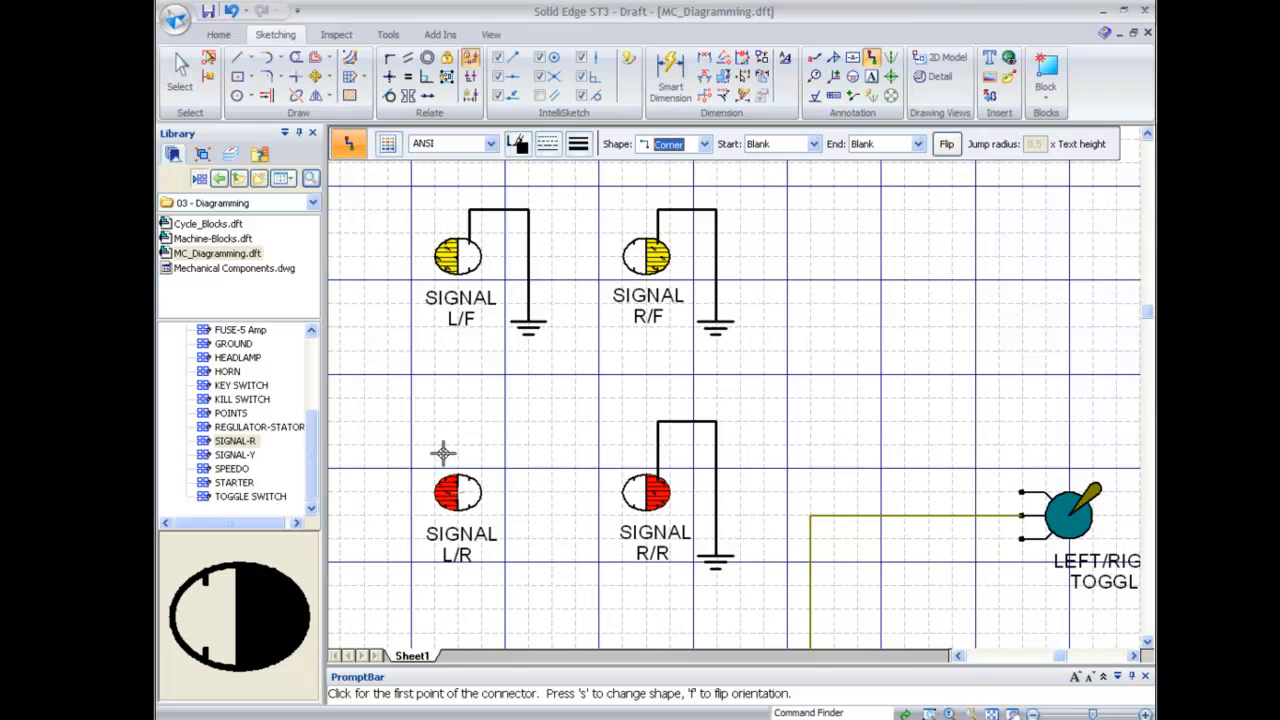
{"action": "left_click", "coordinate": [705, 144]}
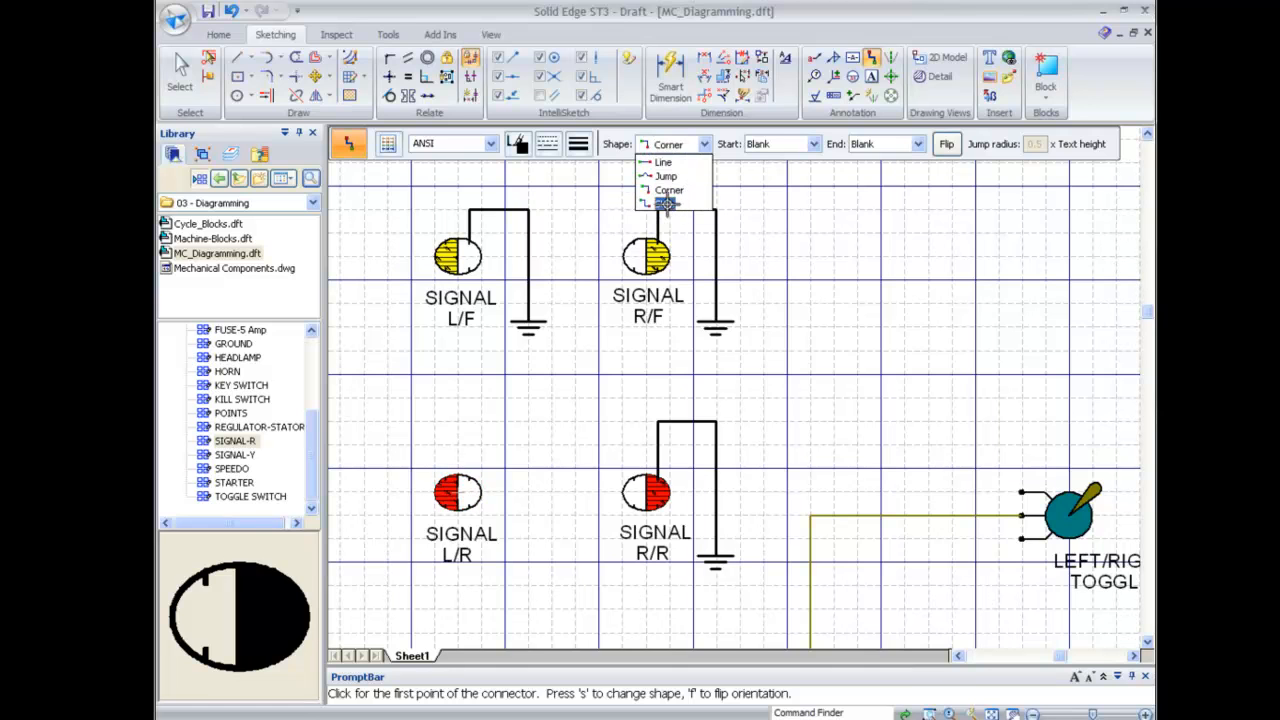
{"action": "left_click", "coordinate": [665, 204]}
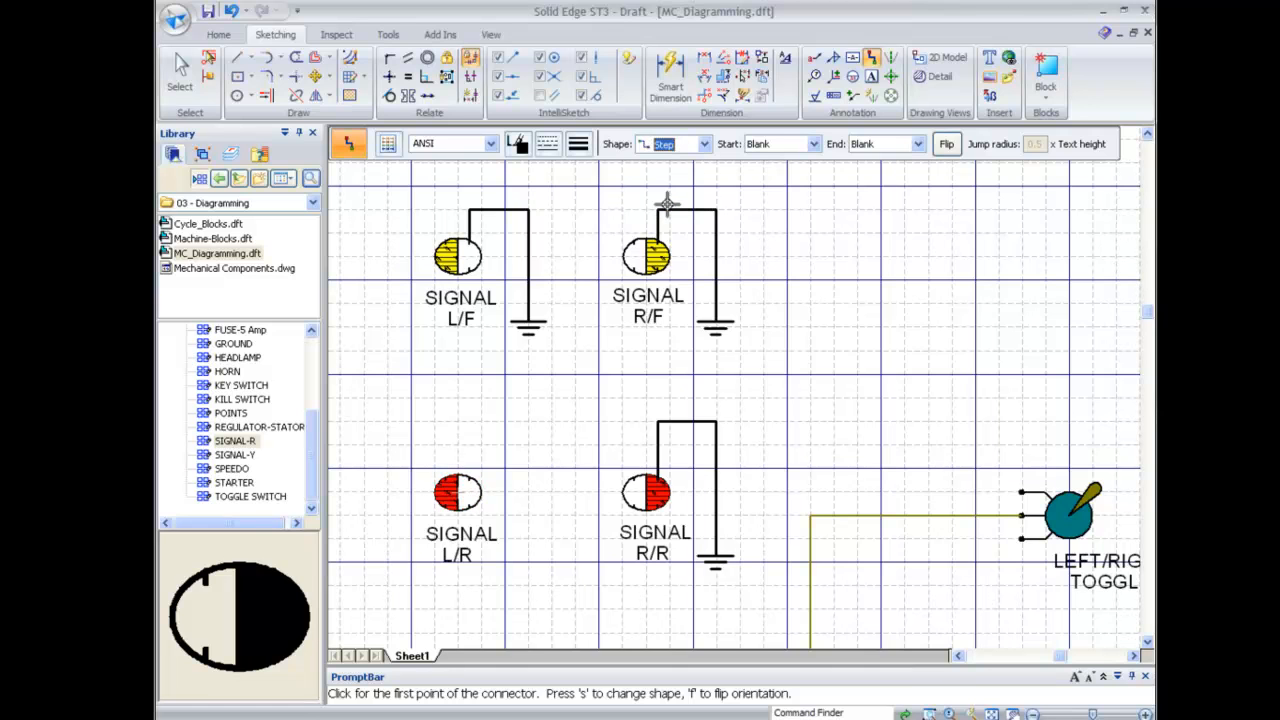
{"action": "left_click", "coordinate": [449, 485]}
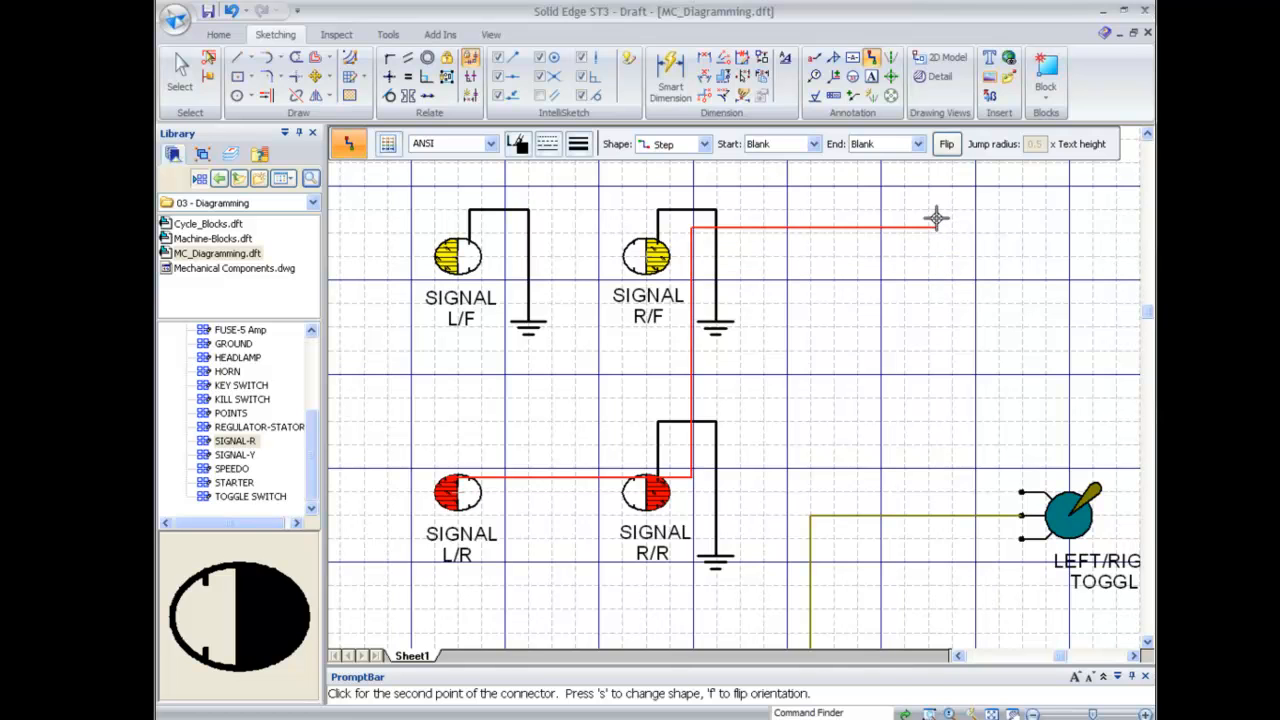
{"action": "left_click", "coordinate": [946, 145]}
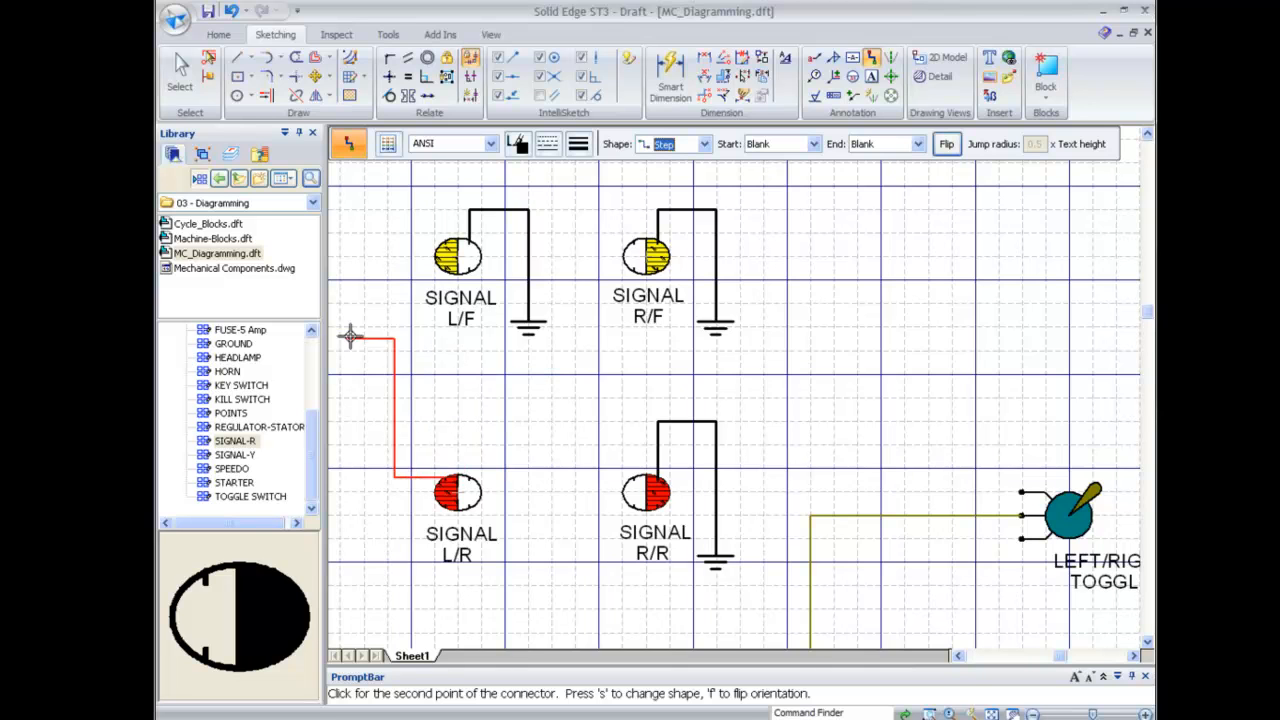
{"action": "left_click", "coordinate": [385, 207]}
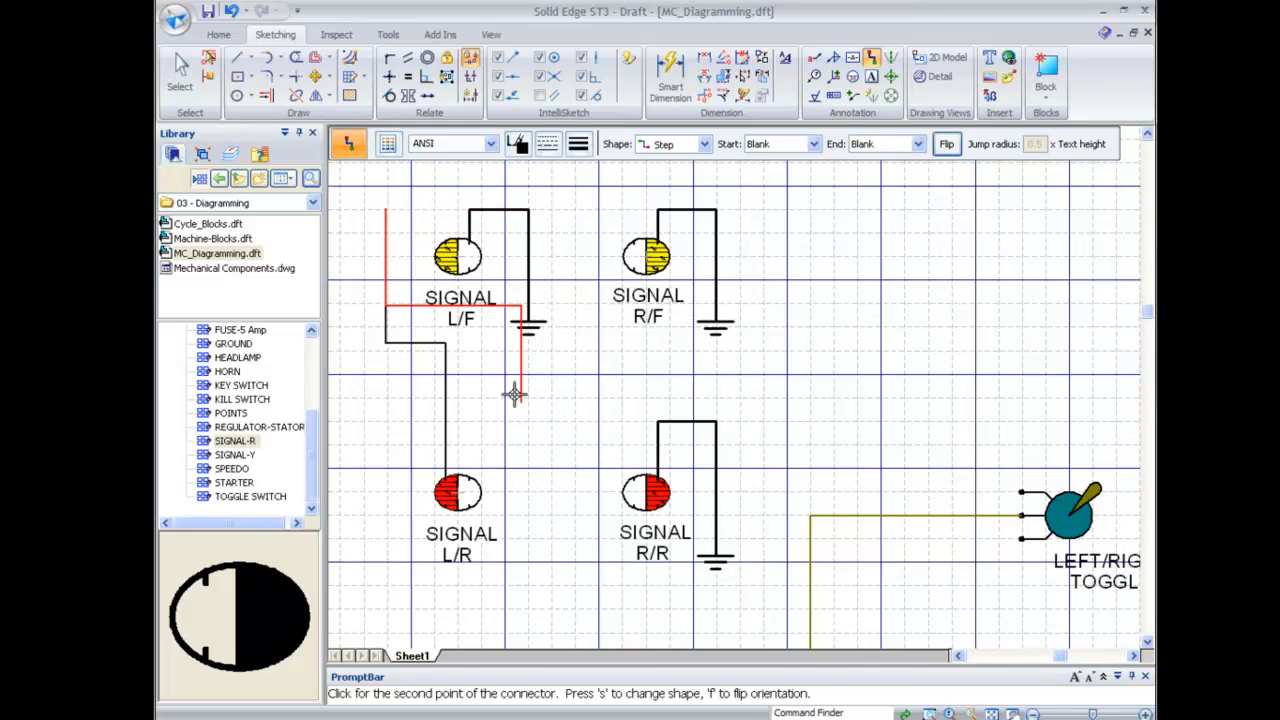
Continue the wire with a Corner connector into the yellow-side terminal of the SIGNAL L/F block and finish the connector command
{"action": "left_click", "coordinate": [704, 144]}
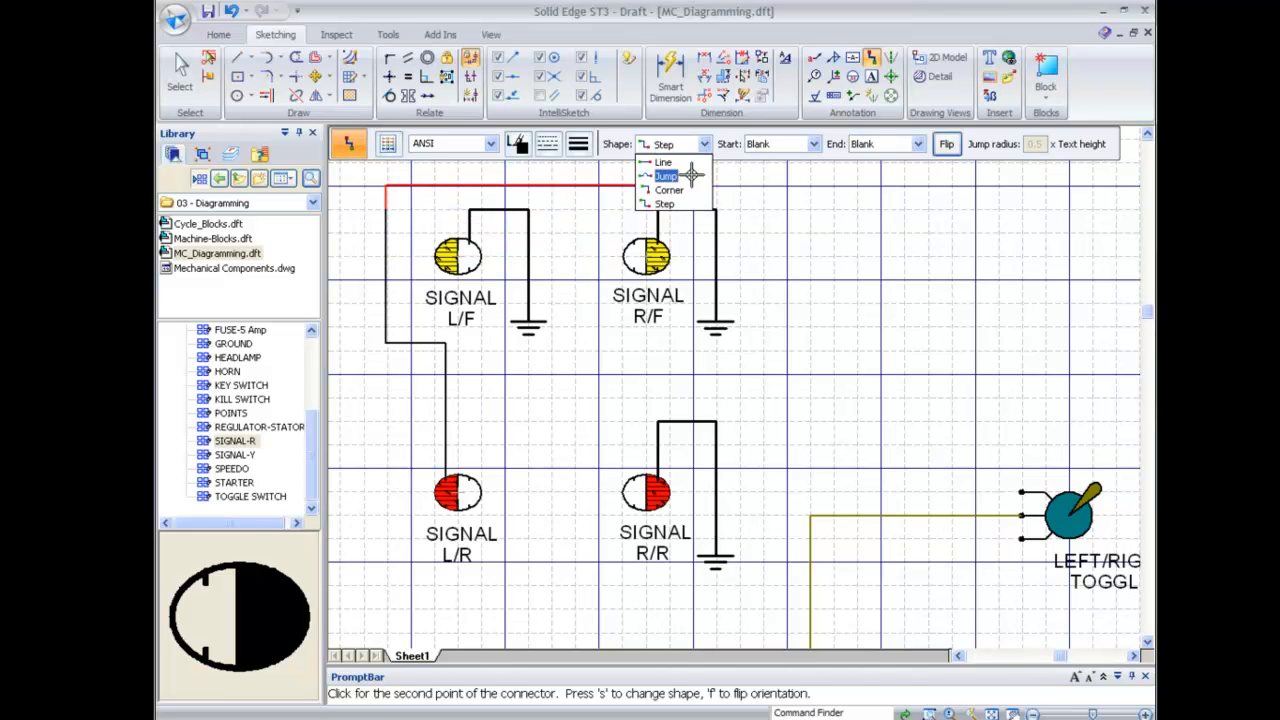
{"action": "left_click", "coordinate": [672, 189]}
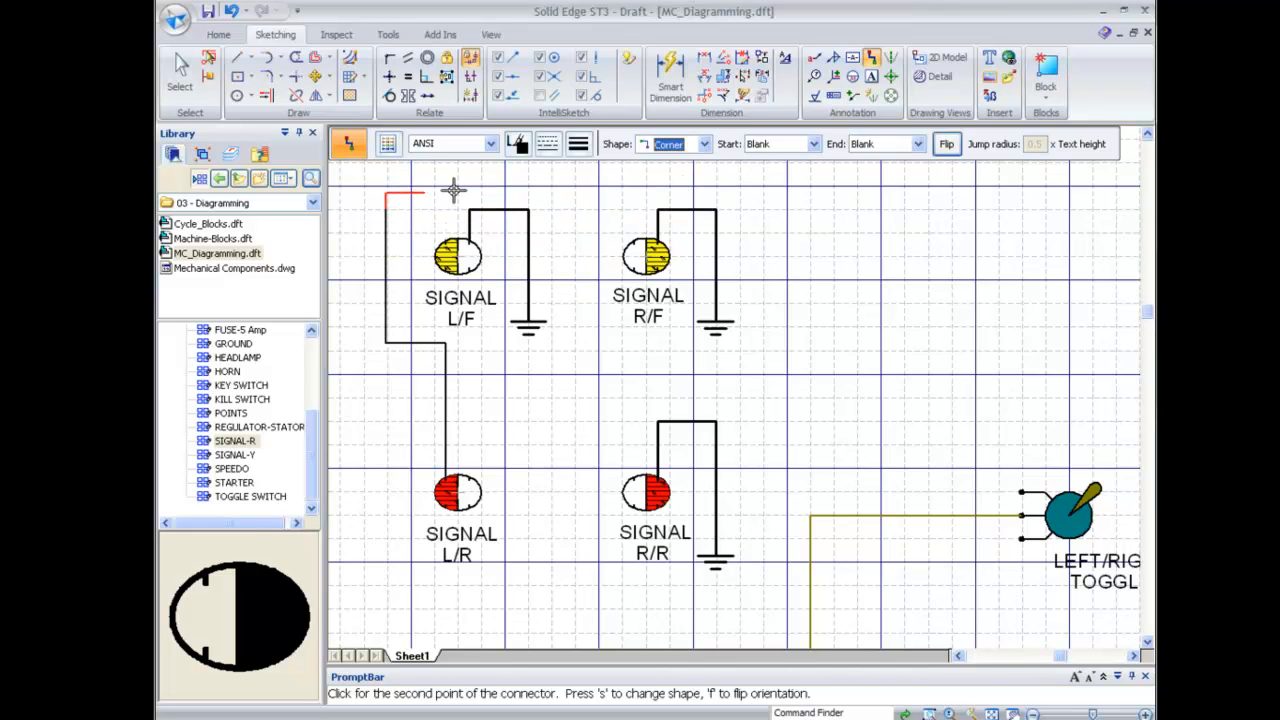
{"action": "left_click", "coordinate": [443, 245]}
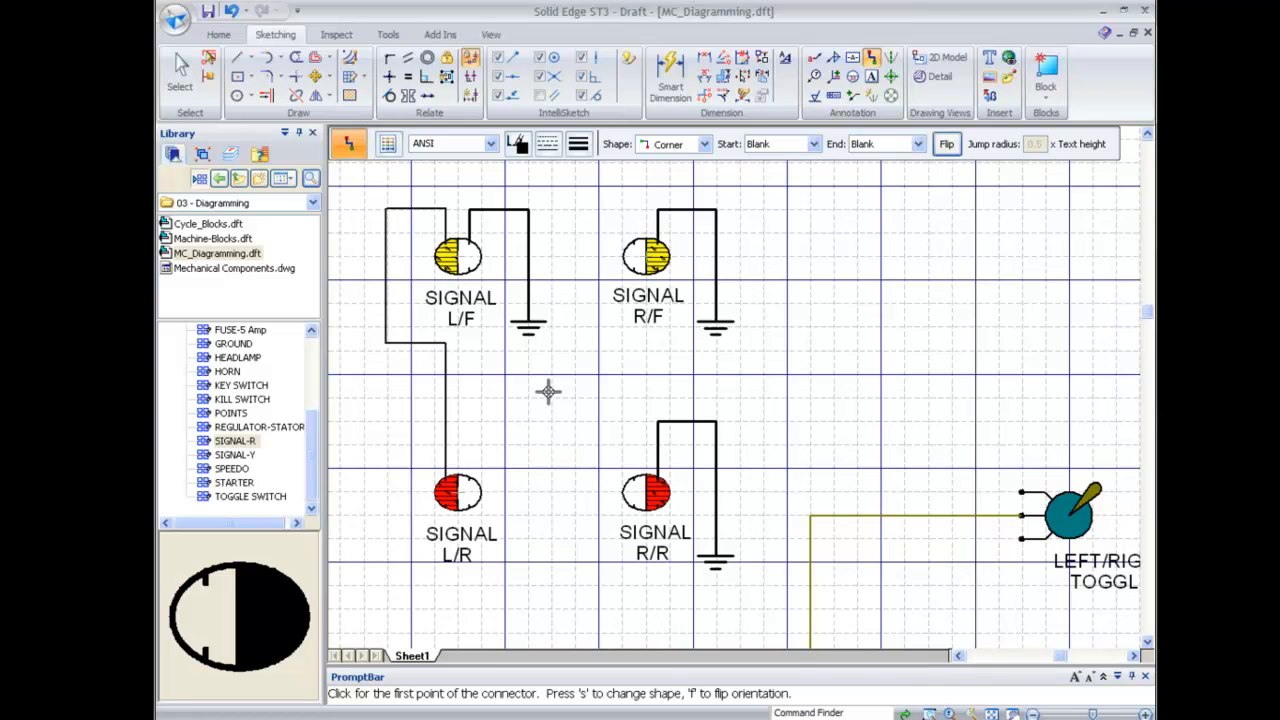
{"action": "right_click", "coordinate": [509, 395]}
Move the horizontal middle segment of the SIGNAL L/R connector down, level with the top of the SIGNAL R/R ground wire
{"action": "left_click", "coordinate": [449, 372]}
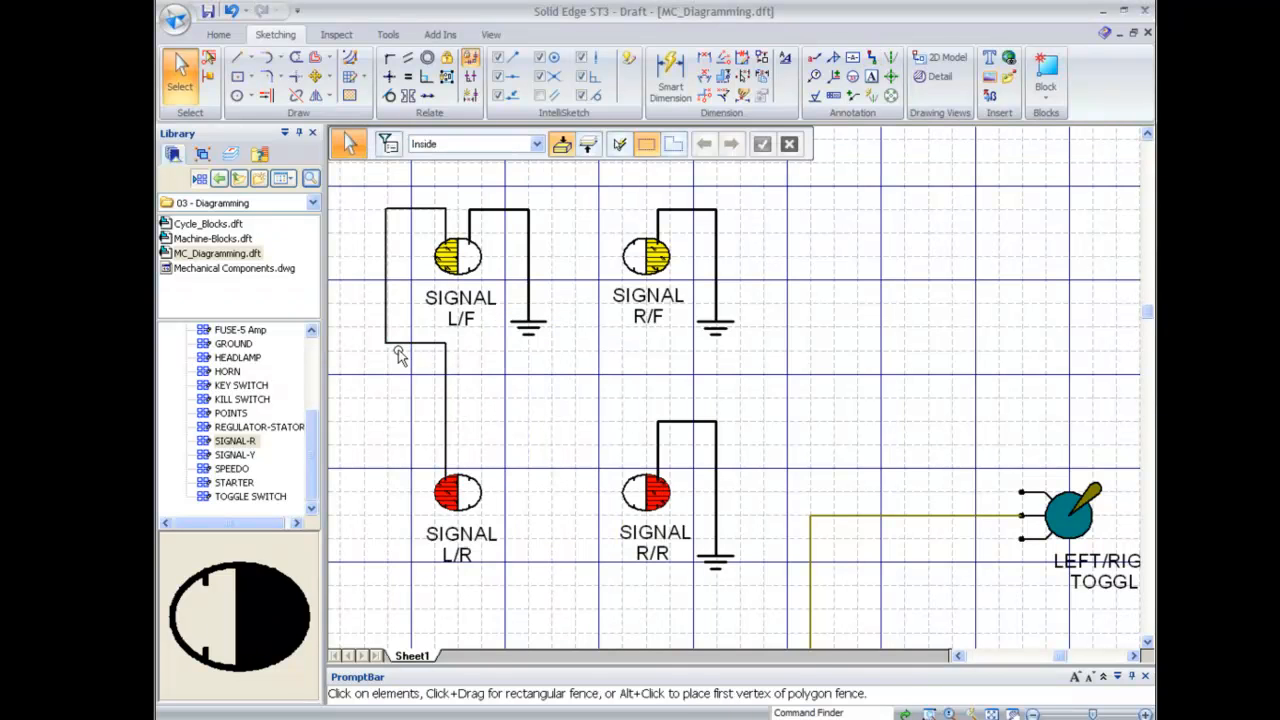
{"action": "left_click", "coordinate": [400, 344]}
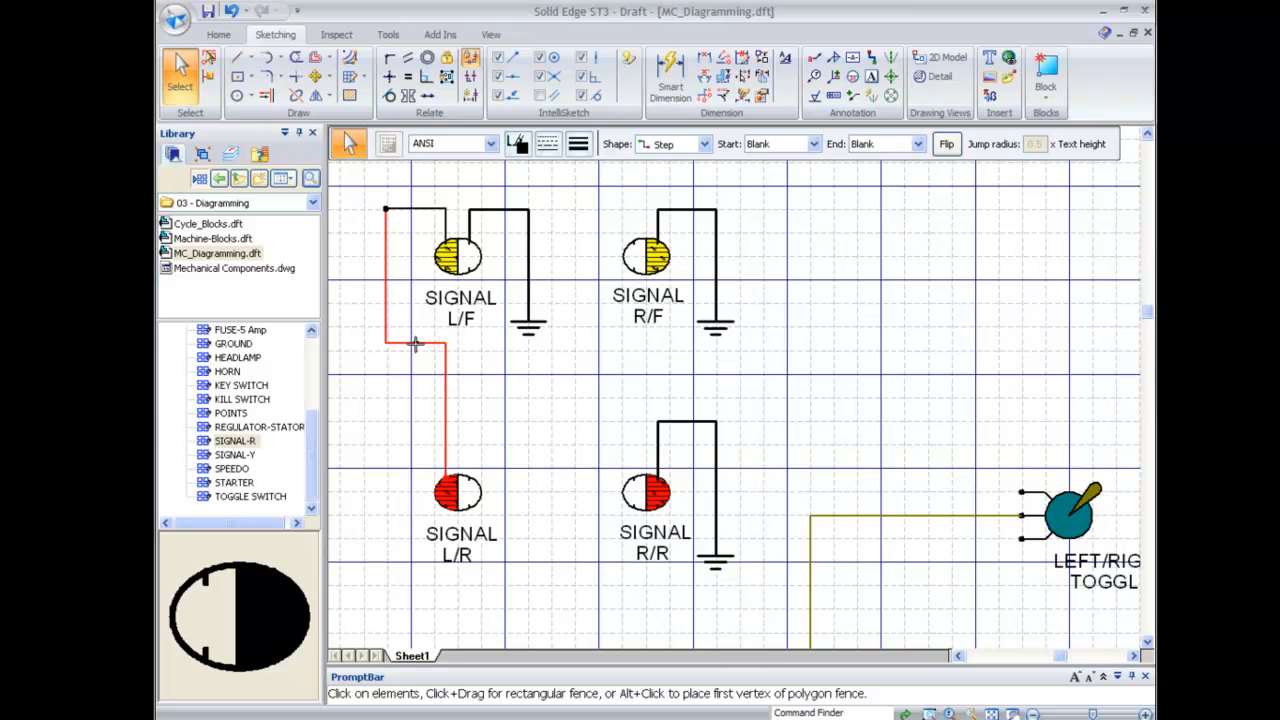
{"action": "left_click_drag", "start_coordinate": [414, 344], "coordinate": [412, 423]}
{"action": "left_click", "coordinate": [515, 415]}
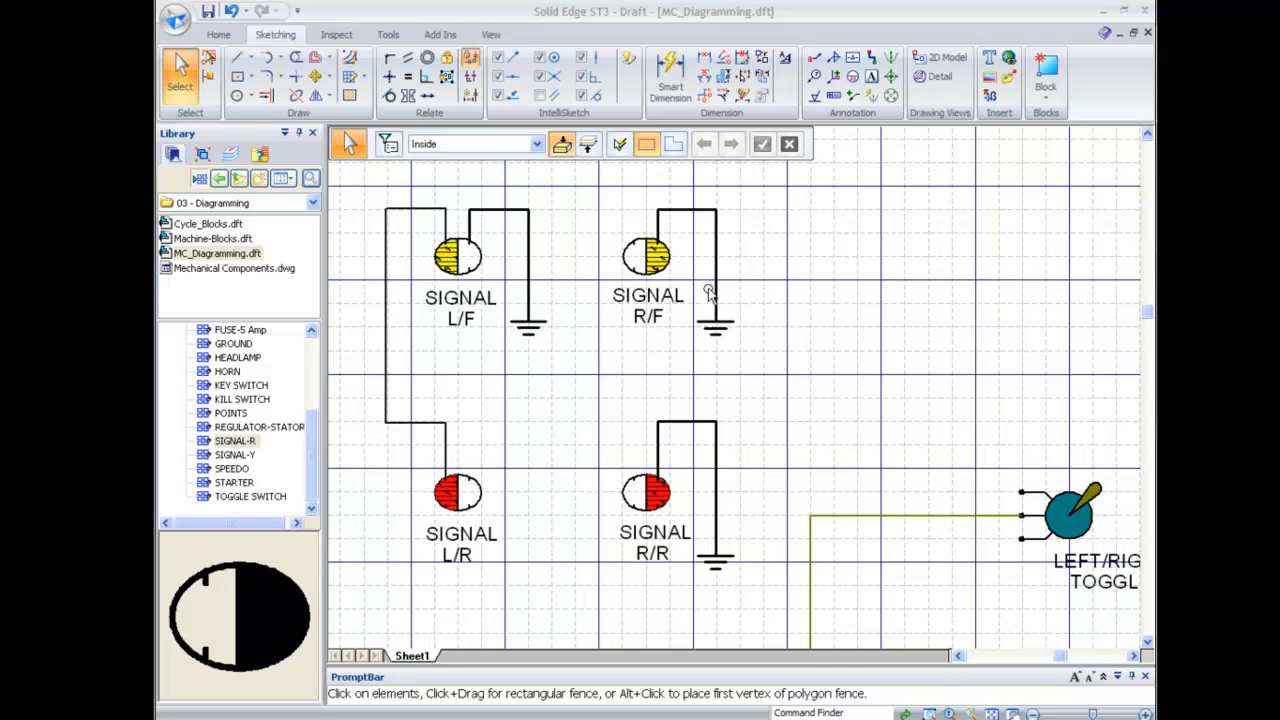
Draw a Step connector with a Dot end from the toggle switch's upper terminal to the vertical wire joining the left signals
{"action": "left_click", "coordinate": [871, 57]}
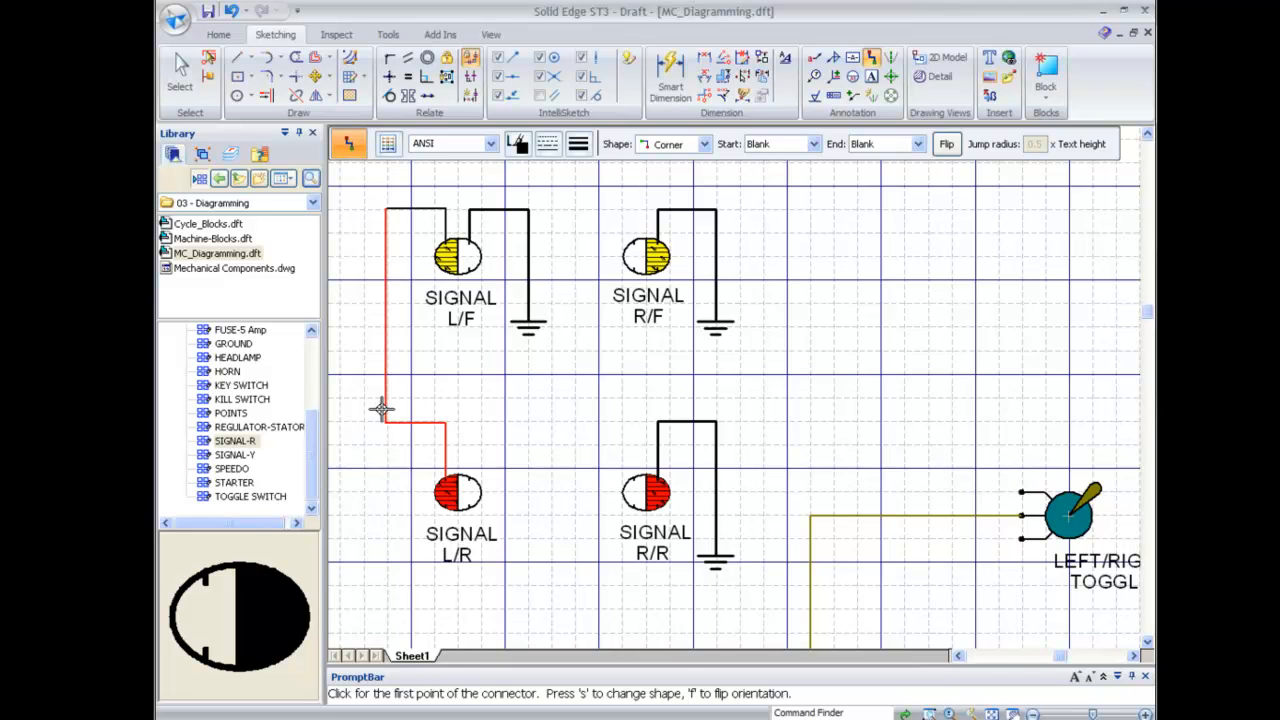
{"action": "left_click", "coordinate": [914, 145]}
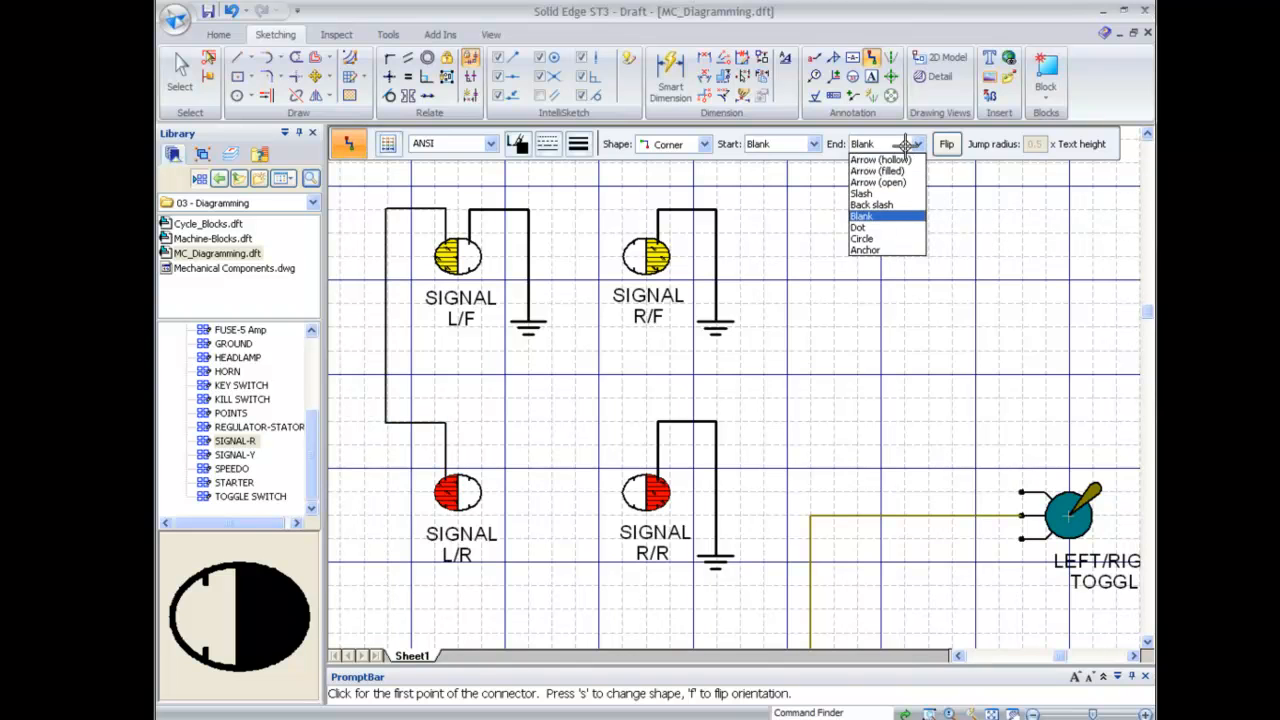
{"action": "left_click", "coordinate": [891, 232]}
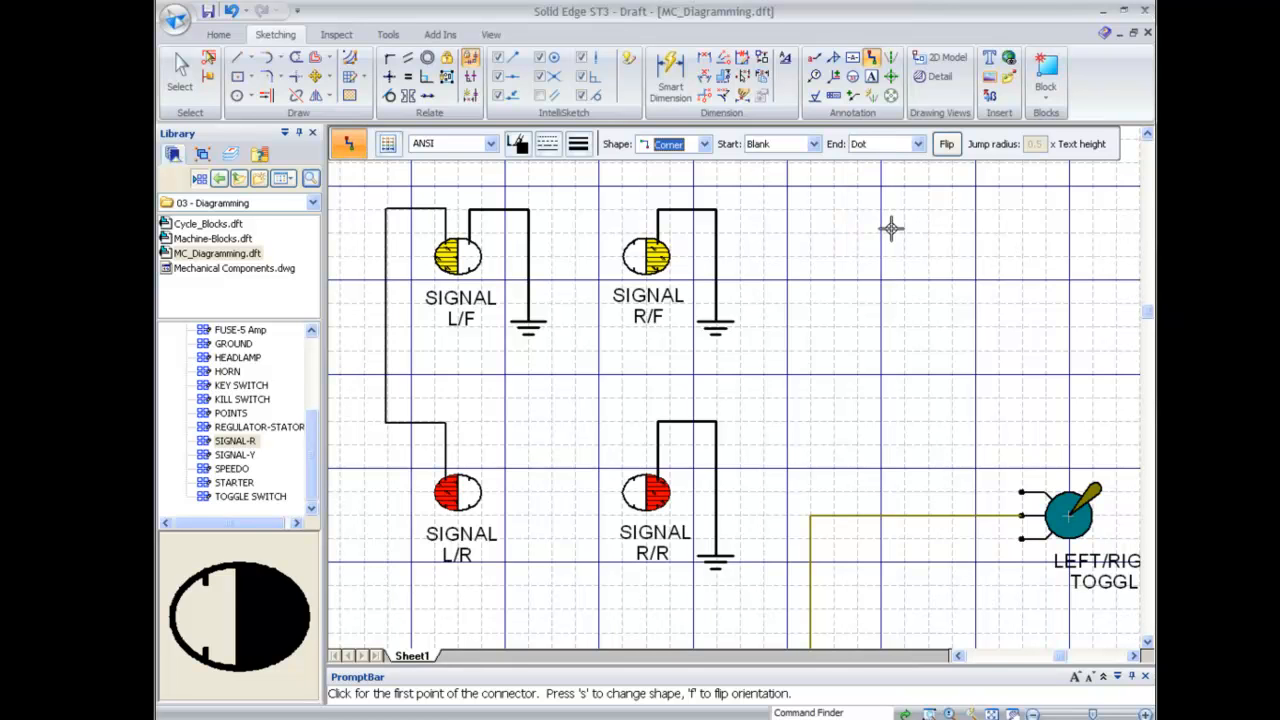
{"action": "left_click", "coordinate": [704, 145]}
{"action": "left_click", "coordinate": [665, 205]}
{"action": "left_click", "coordinate": [1021, 492]}
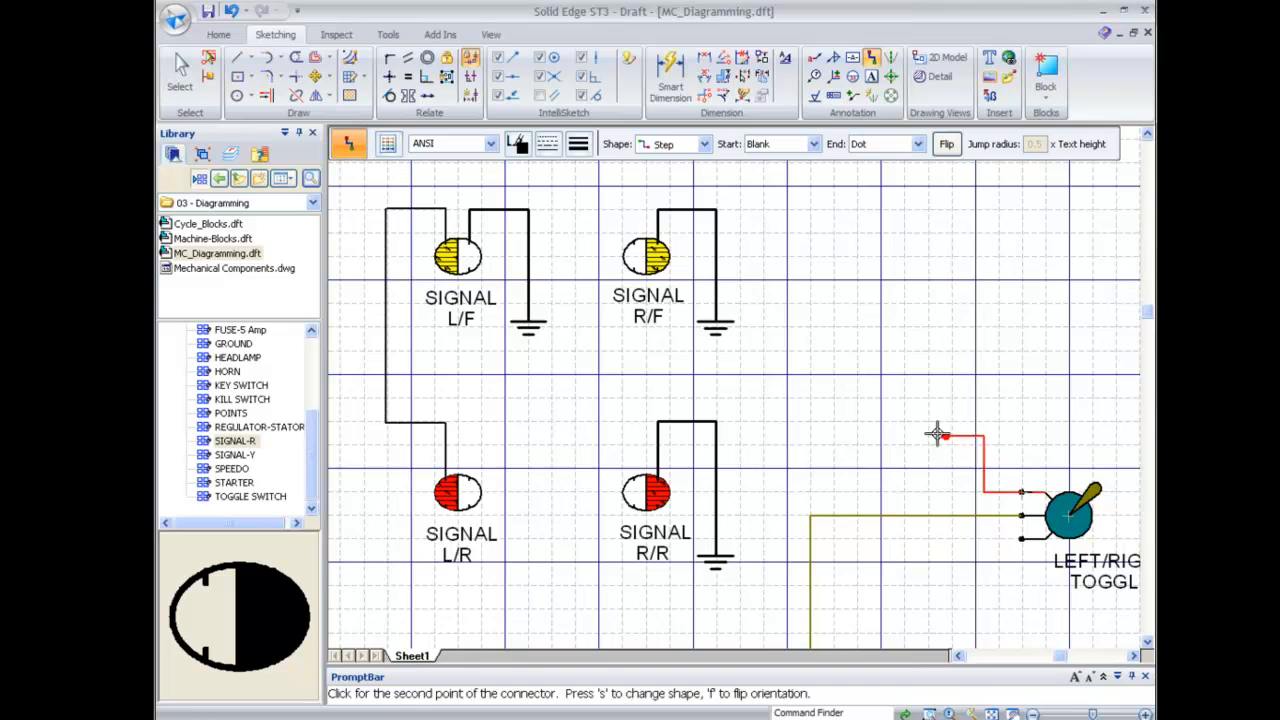
{"action": "left_click", "coordinate": [386, 360]}
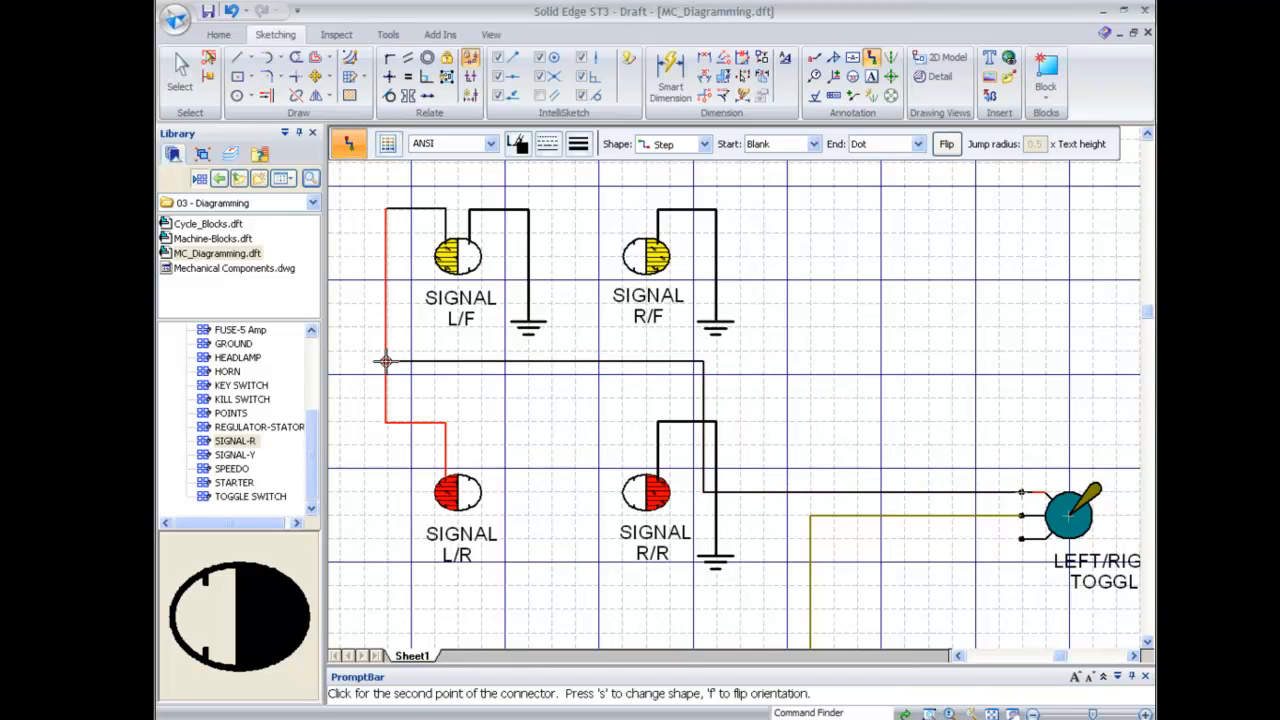
{"action": "right_click", "coordinate": [914, 378]}
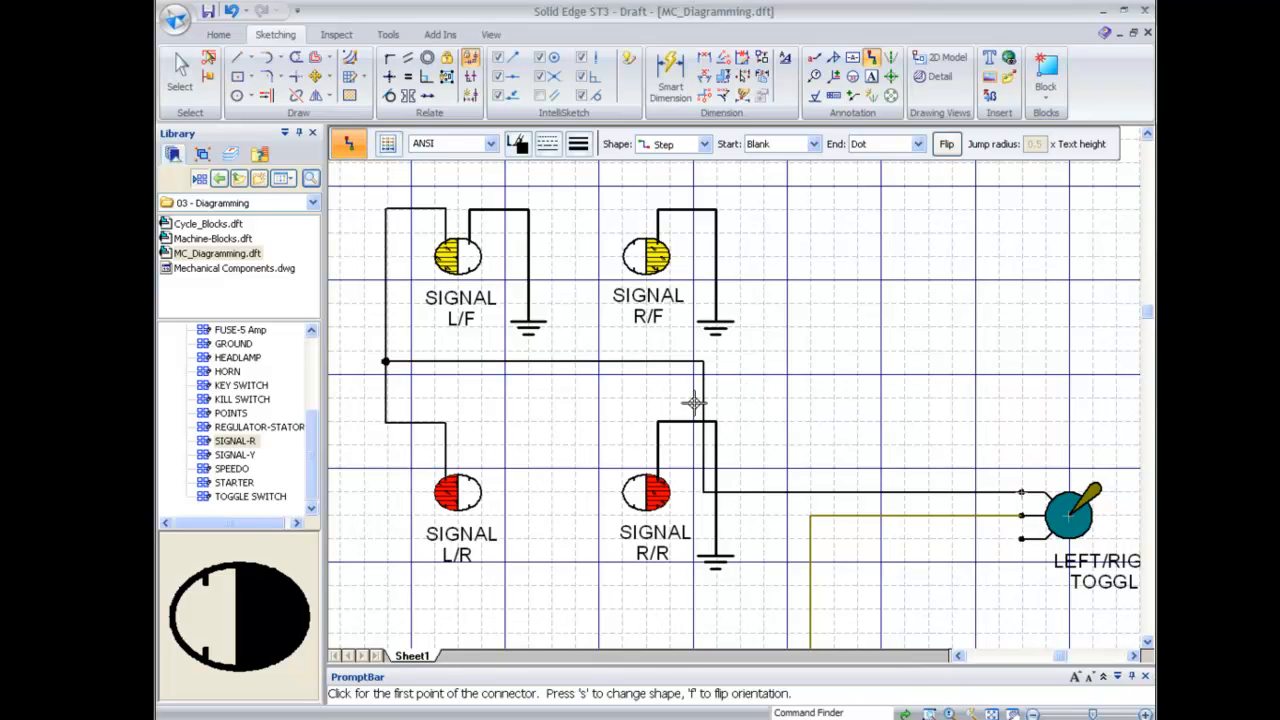
{"action": "right_click_drag", "start_coordinate": [662, 402], "coordinate": [606, 407]}
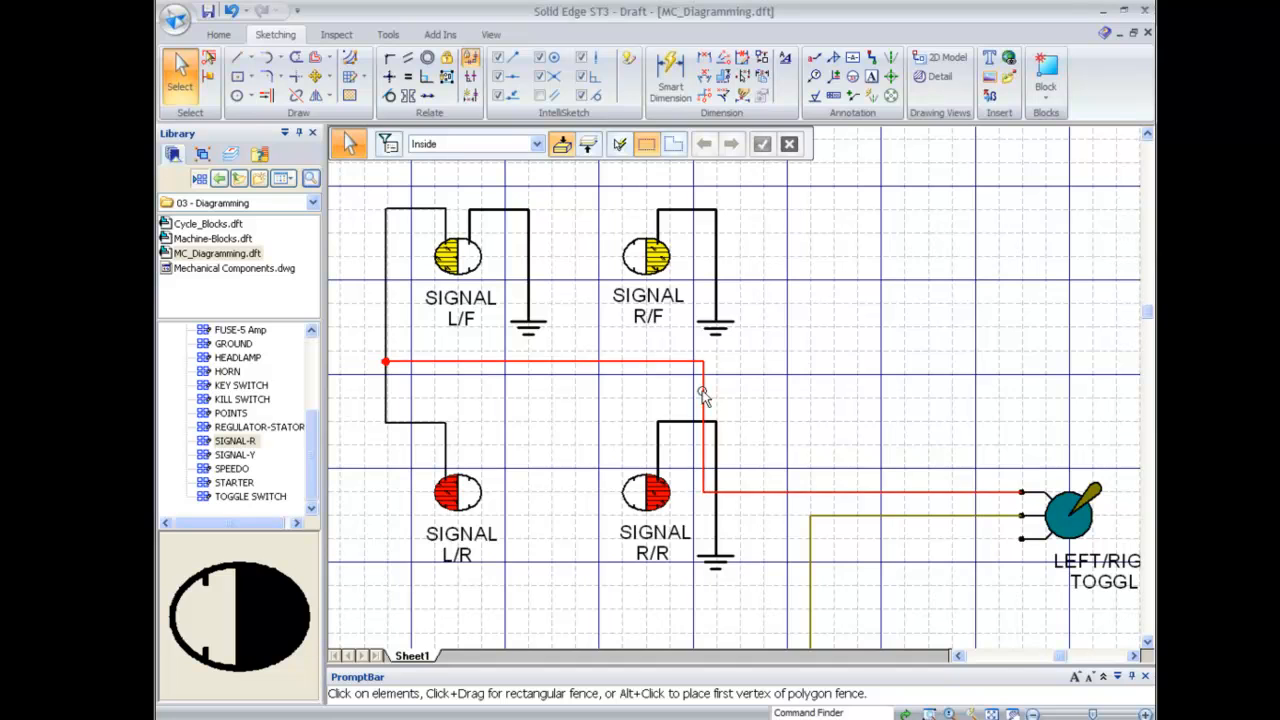
Move the toggle connector's vertical segment right, clear of the SIGNAL R/R ground wire
{"action": "left_click", "coordinate": [705, 425]}
{"action": "left_click_drag", "start_coordinate": [705, 425], "coordinate": [814, 425]}
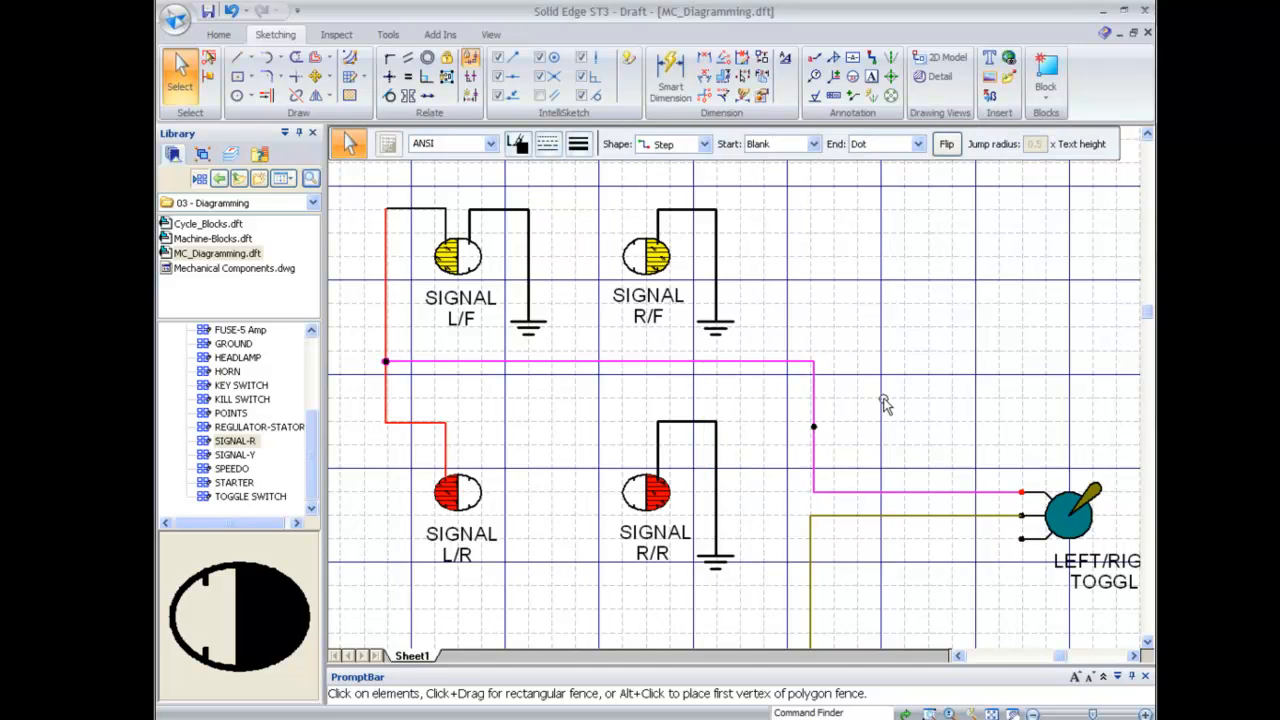
{"action": "left_click", "coordinate": [884, 402]}
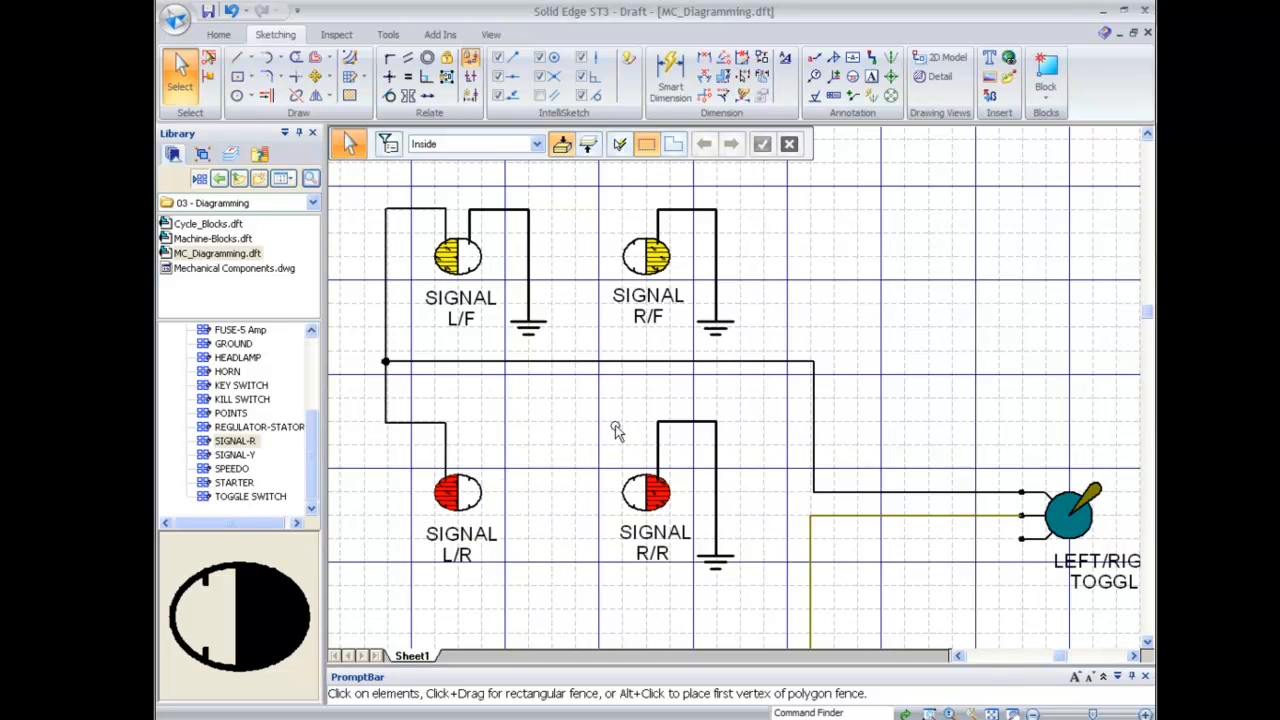
Copy the GROUND block below SIGNAL L/F to a spot just right of the SIGNAL L/R label
{"action": "left_click", "coordinate": [524, 336]}
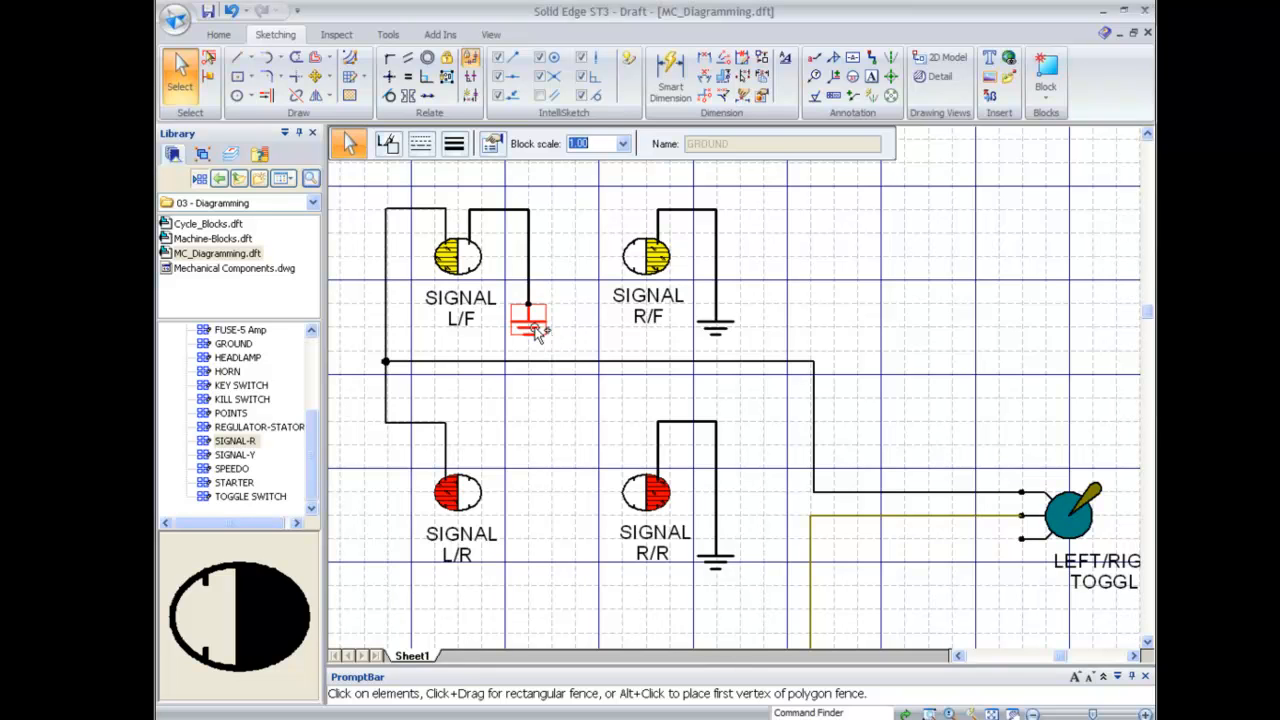
{"action": "left_click", "coordinate": [537, 333]}
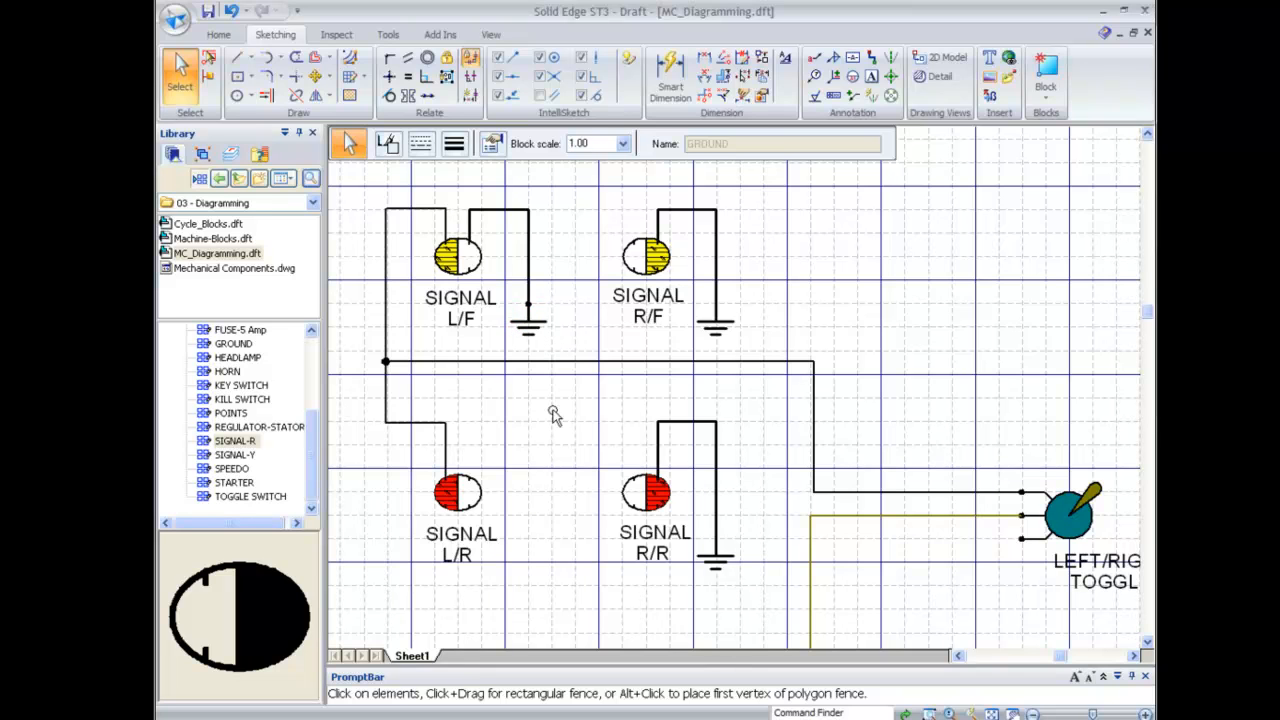
{"action": "left_click", "coordinate": [535, 553]}
{"action": "key", "text": "Escape"}
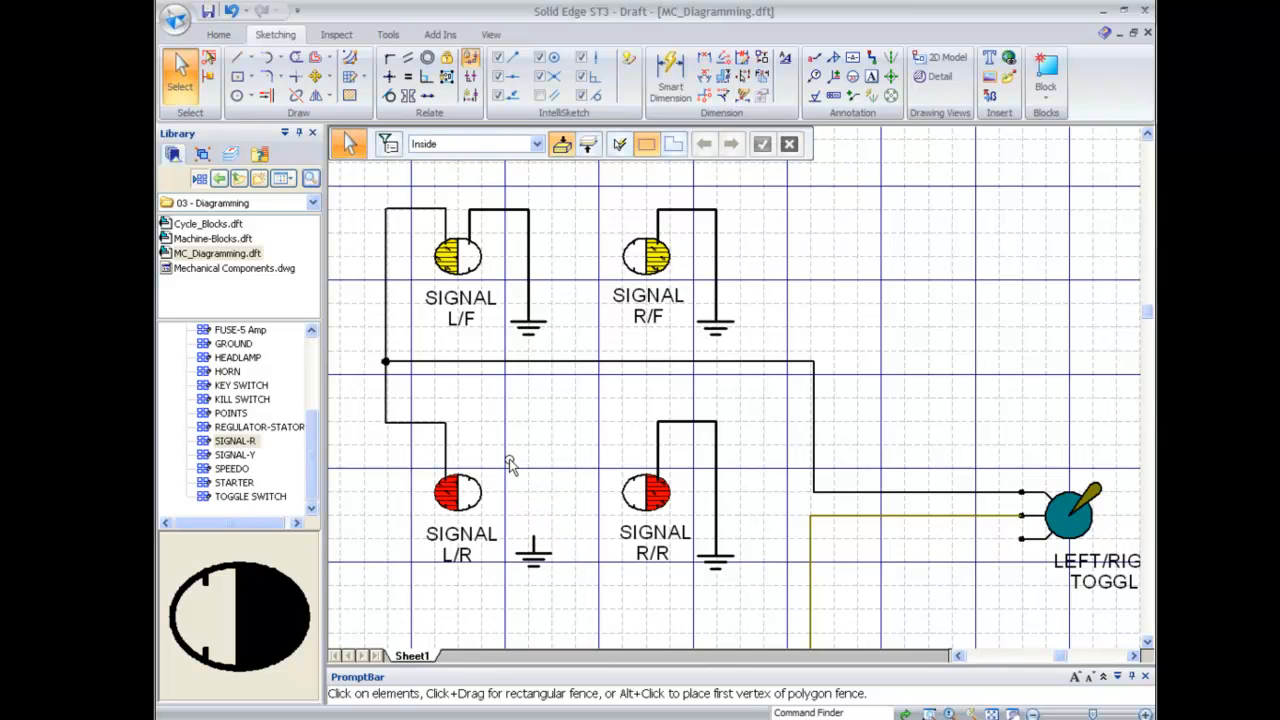
{"action": "left_click", "coordinate": [540, 563]}
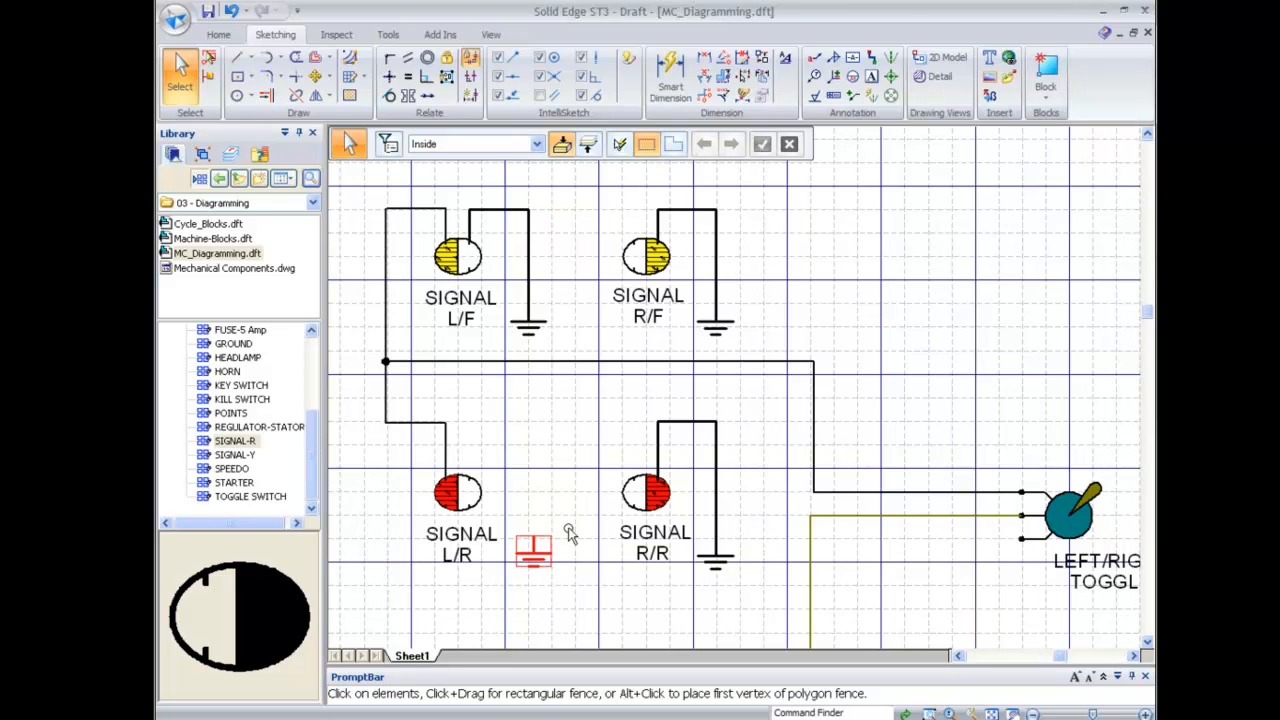
{"action": "left_click", "coordinate": [878, 148]}
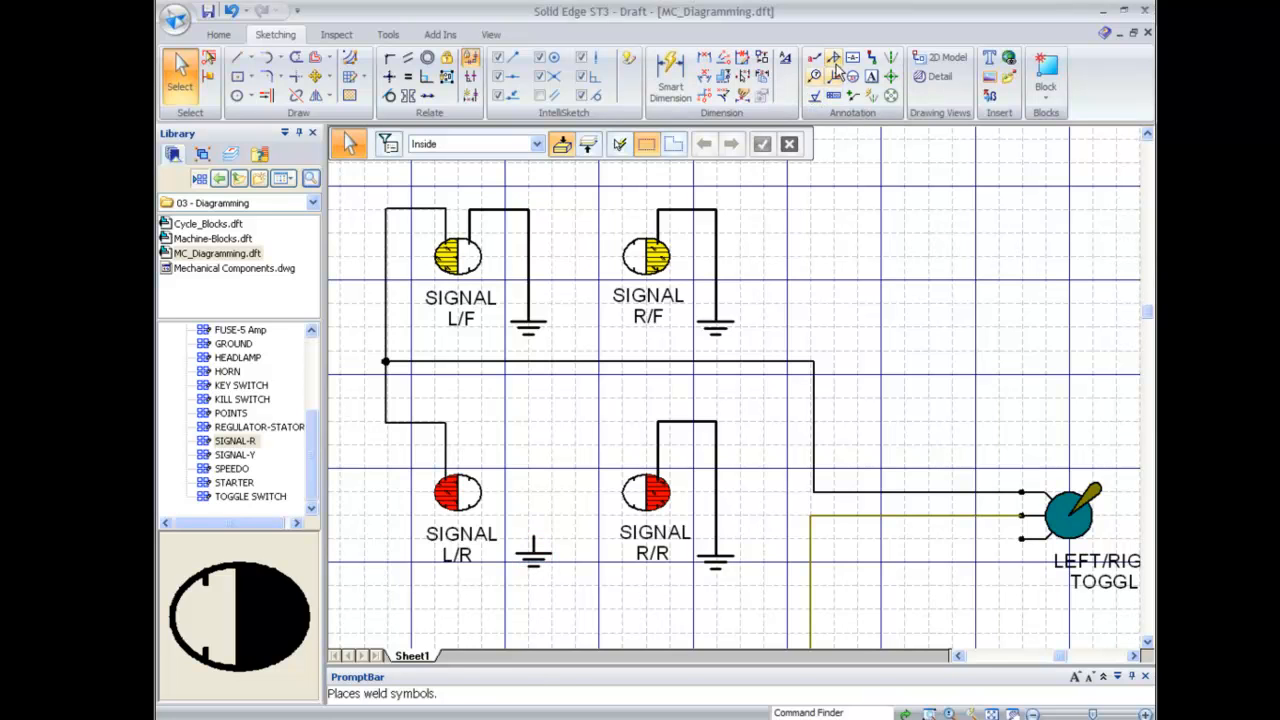
Draw a 1.40 mm wide Step connector with Blank ends from SIGNAL L/R's right terminal to its ground, flipped to leave the signal vertically
{"action": "left_click", "coordinate": [870, 57]}
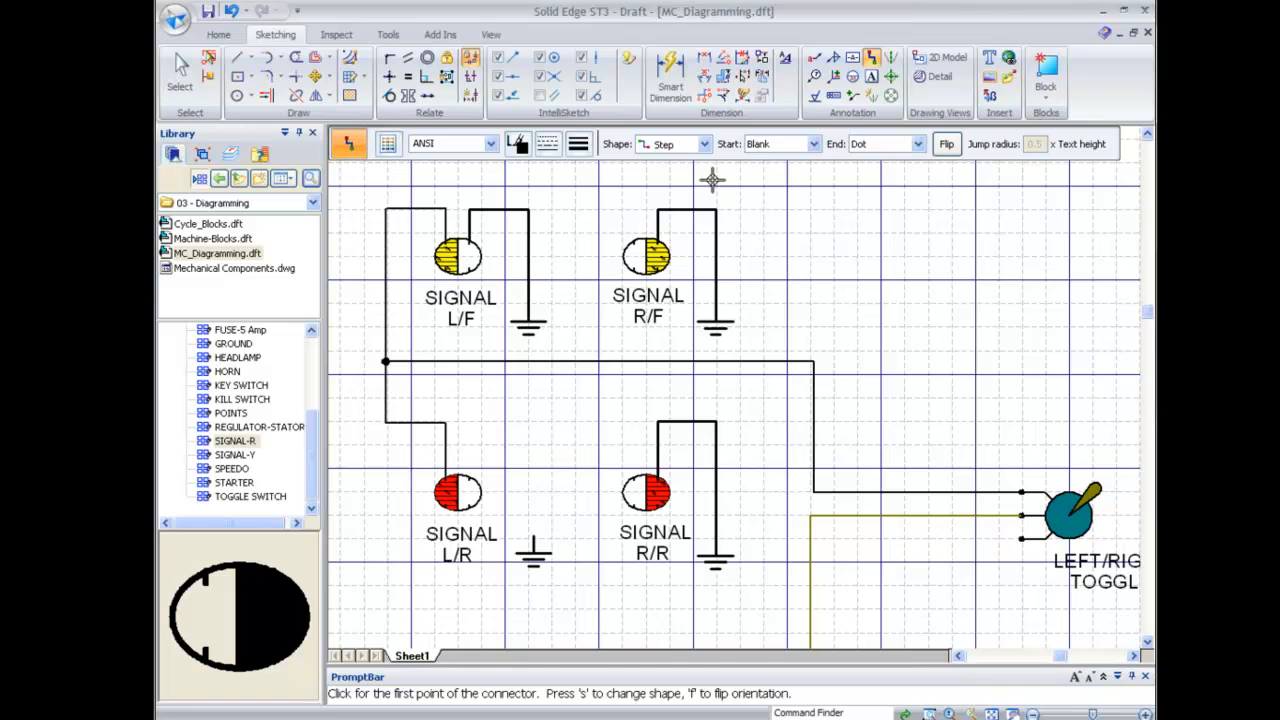
{"action": "left_click", "coordinate": [704, 144]}
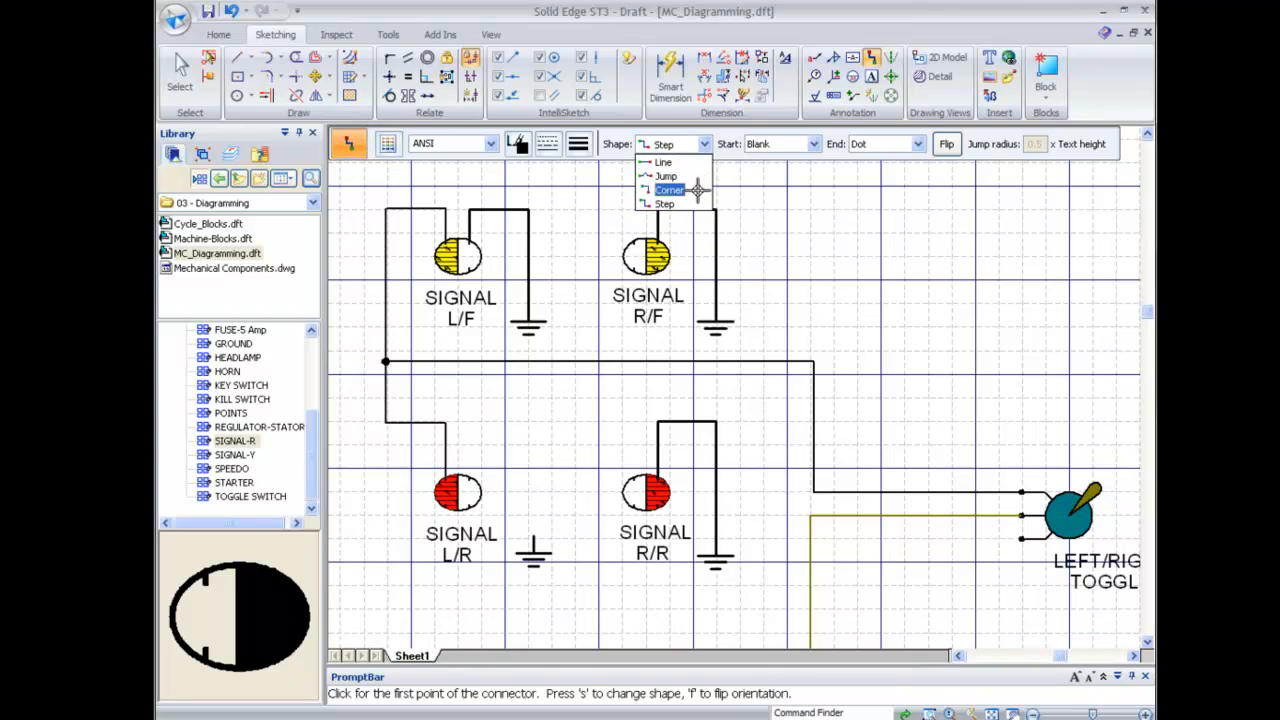
{"action": "left_click", "coordinate": [674, 204]}
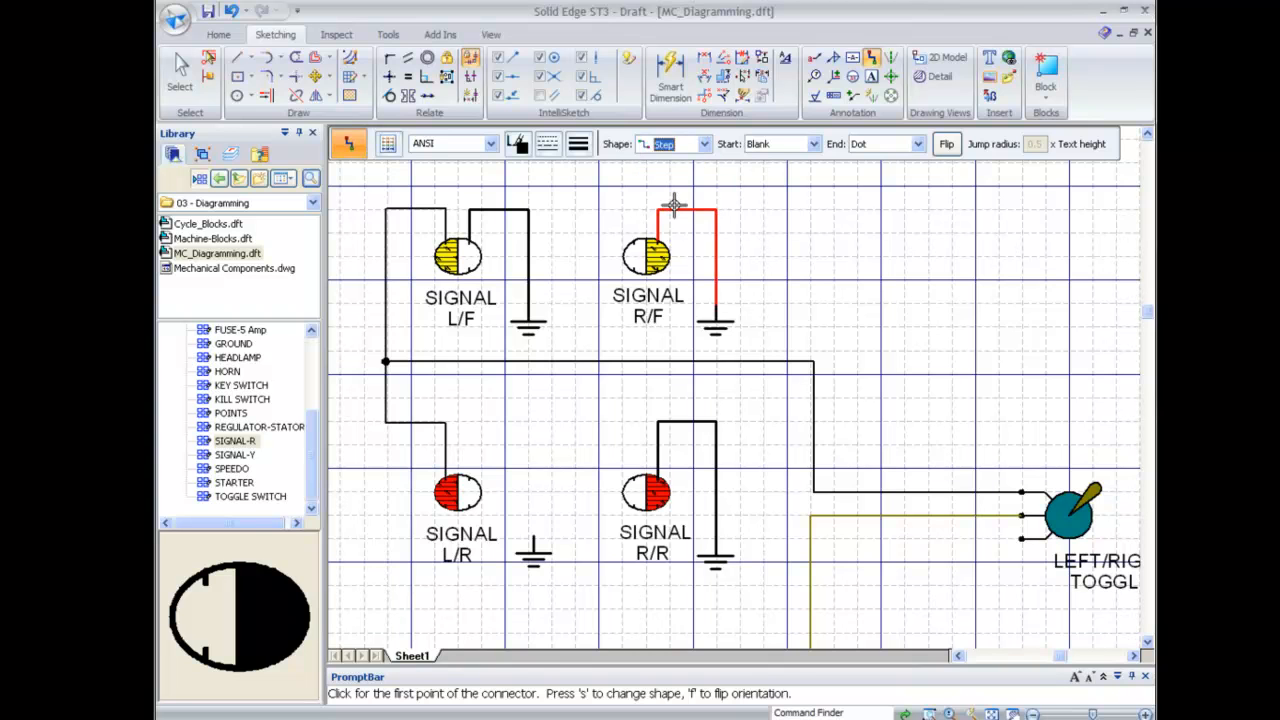
{"action": "left_click", "coordinate": [917, 144]}
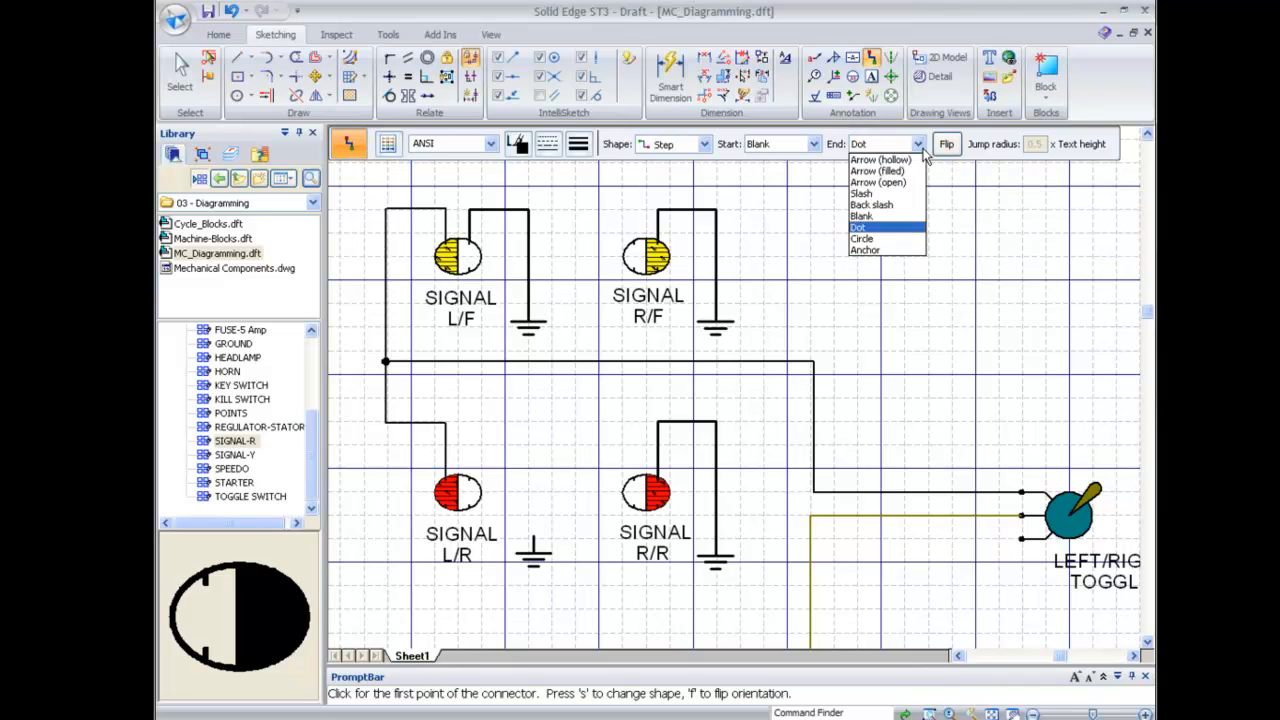
{"action": "left_click", "coordinate": [878, 216]}
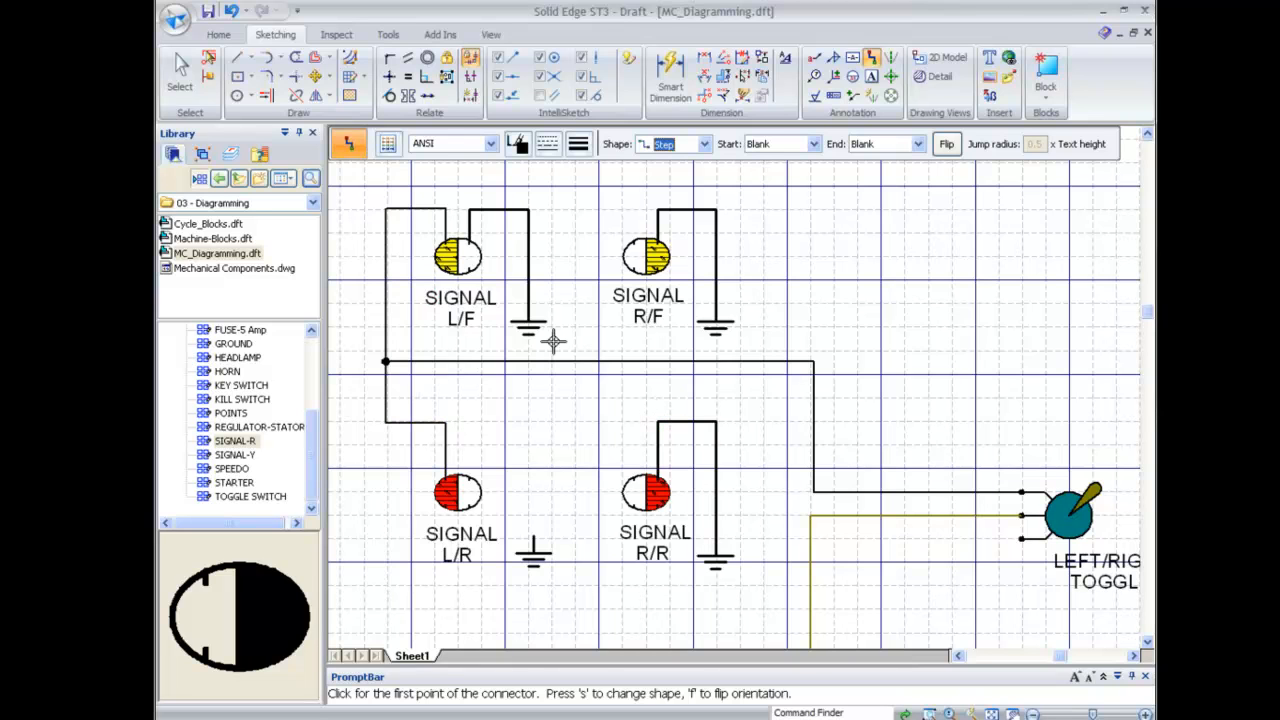
{"action": "left_click", "coordinate": [577, 146]}
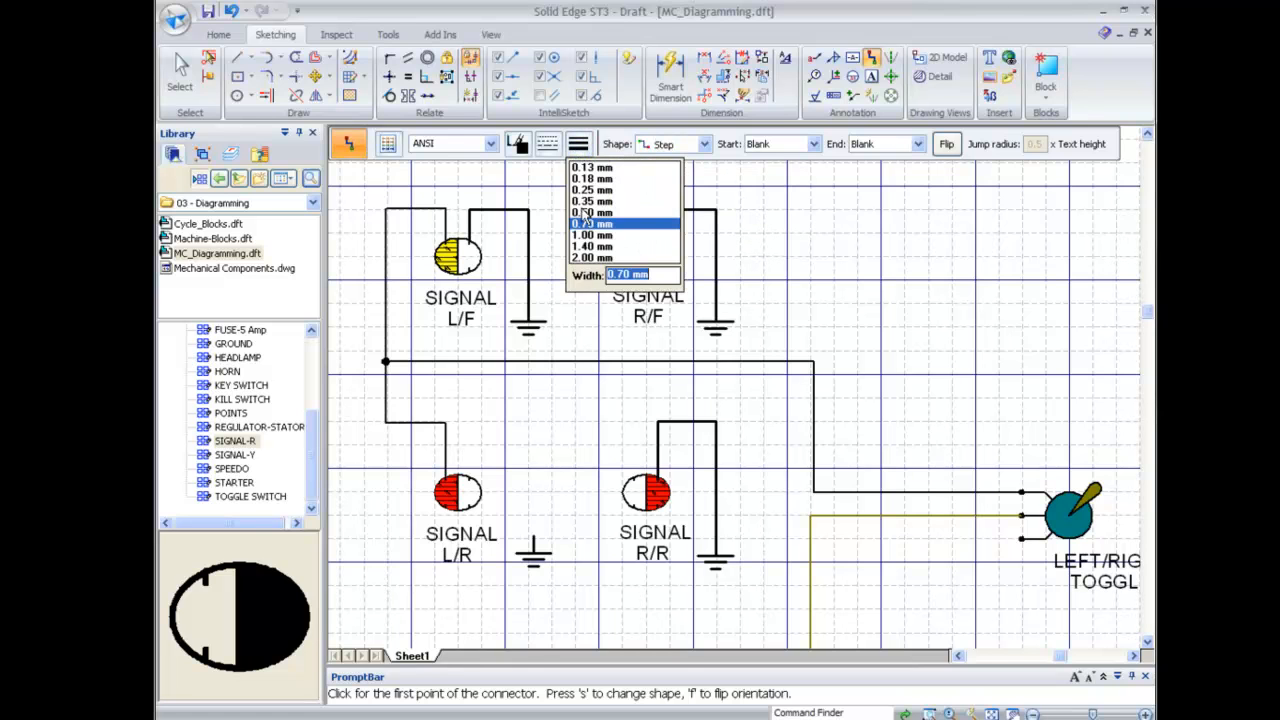
{"action": "left_click", "coordinate": [588, 245]}
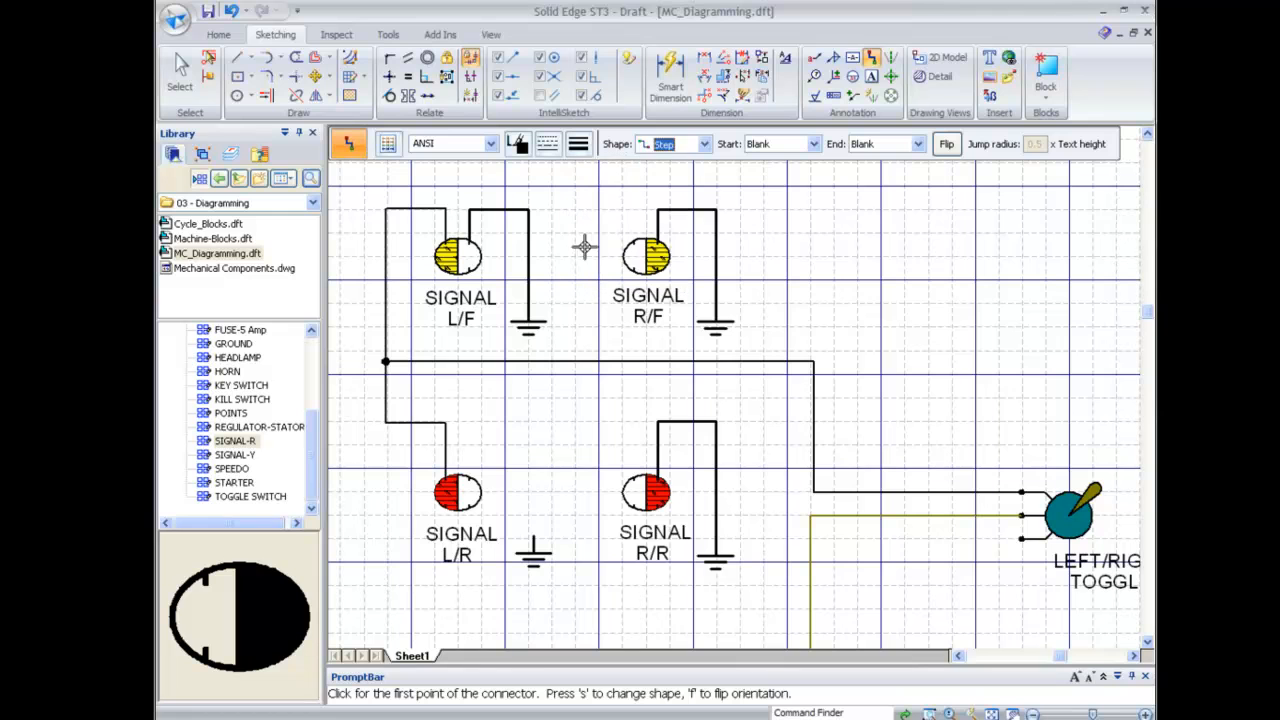
{"action": "left_click", "coordinate": [482, 482]}
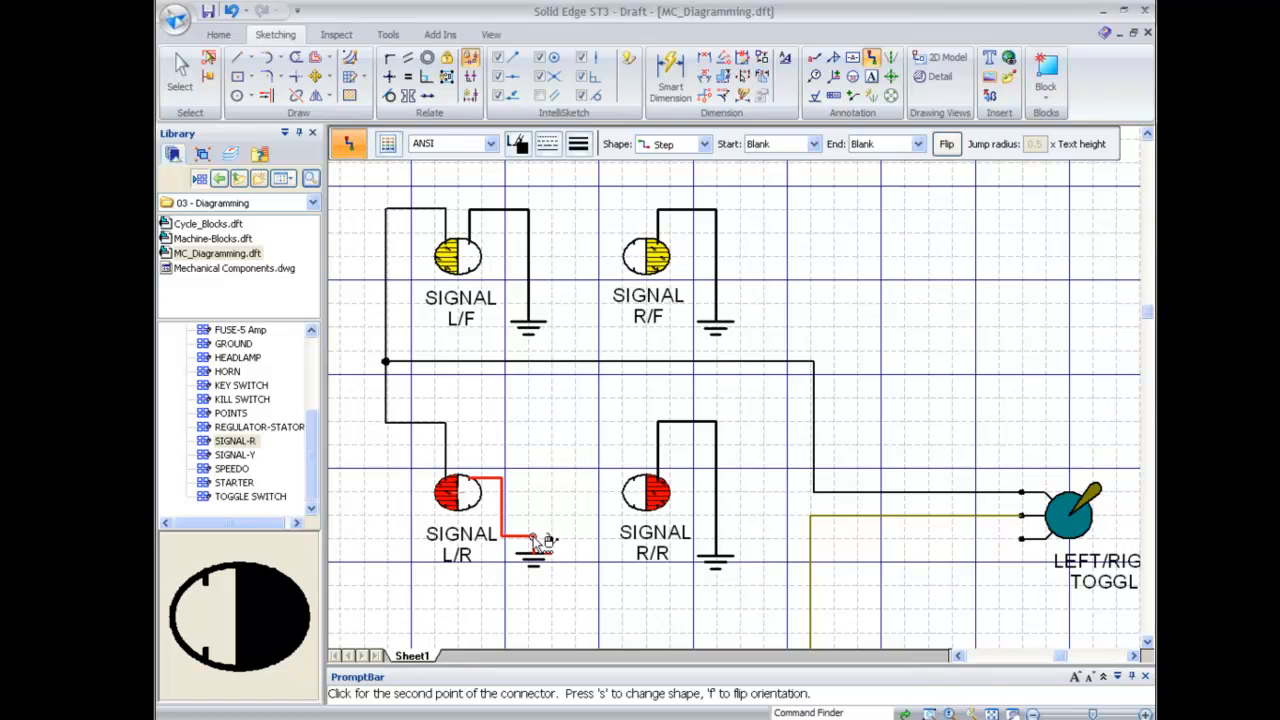
{"action": "key", "text": "f"}
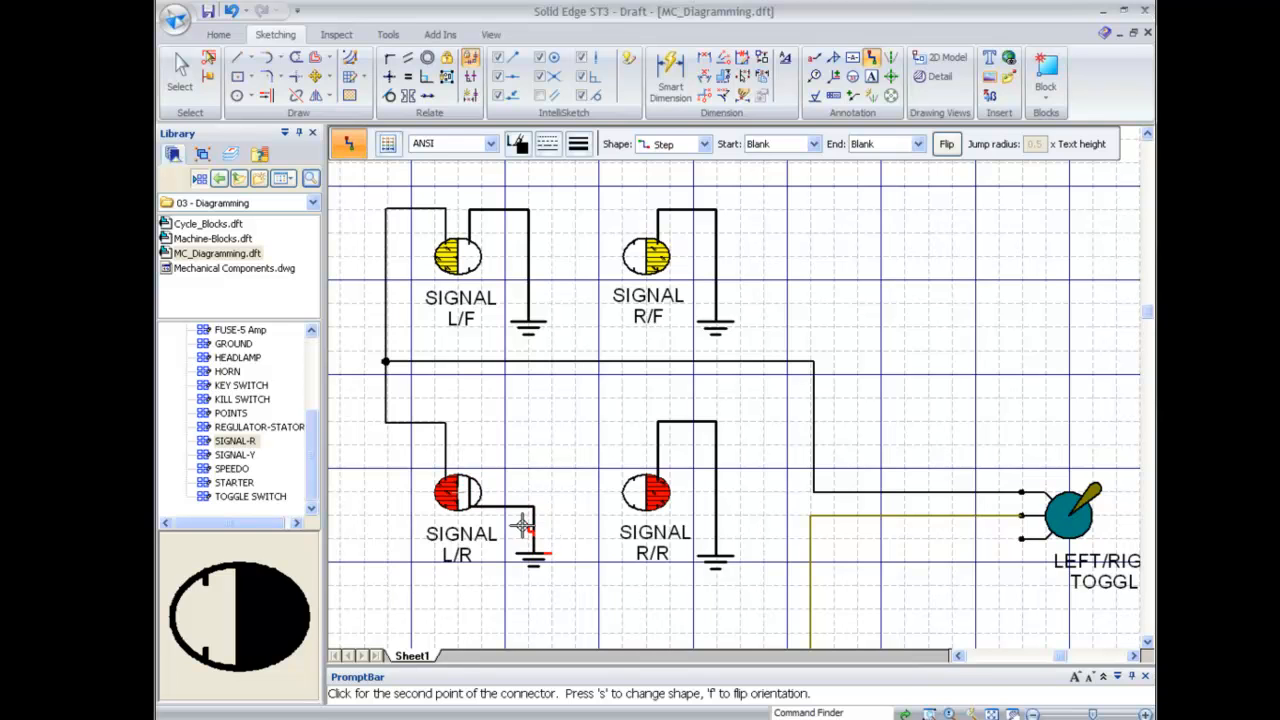
{"action": "left_click", "coordinate": [525, 525]}
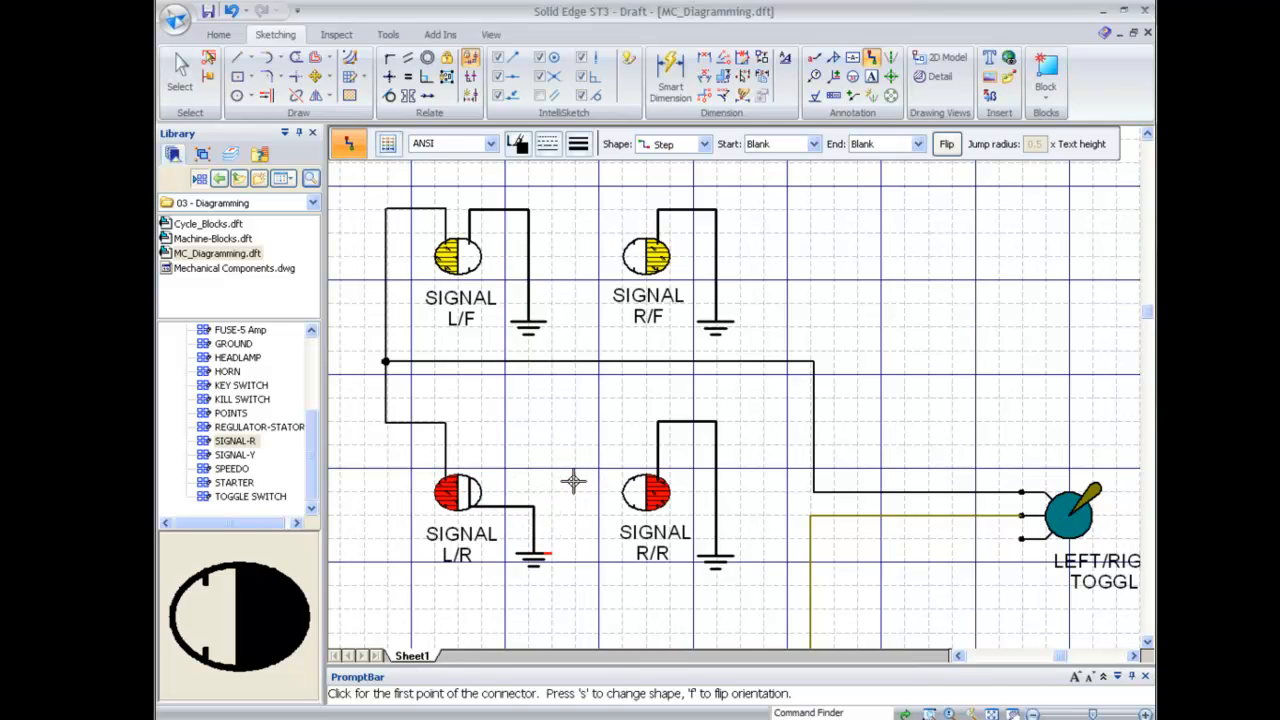
Move the horizontal segment of the SIGNAL L/R ground connector up, level with the top of the SIGNAL R/R ground wire
{"action": "right_click", "coordinate": [486, 477]}
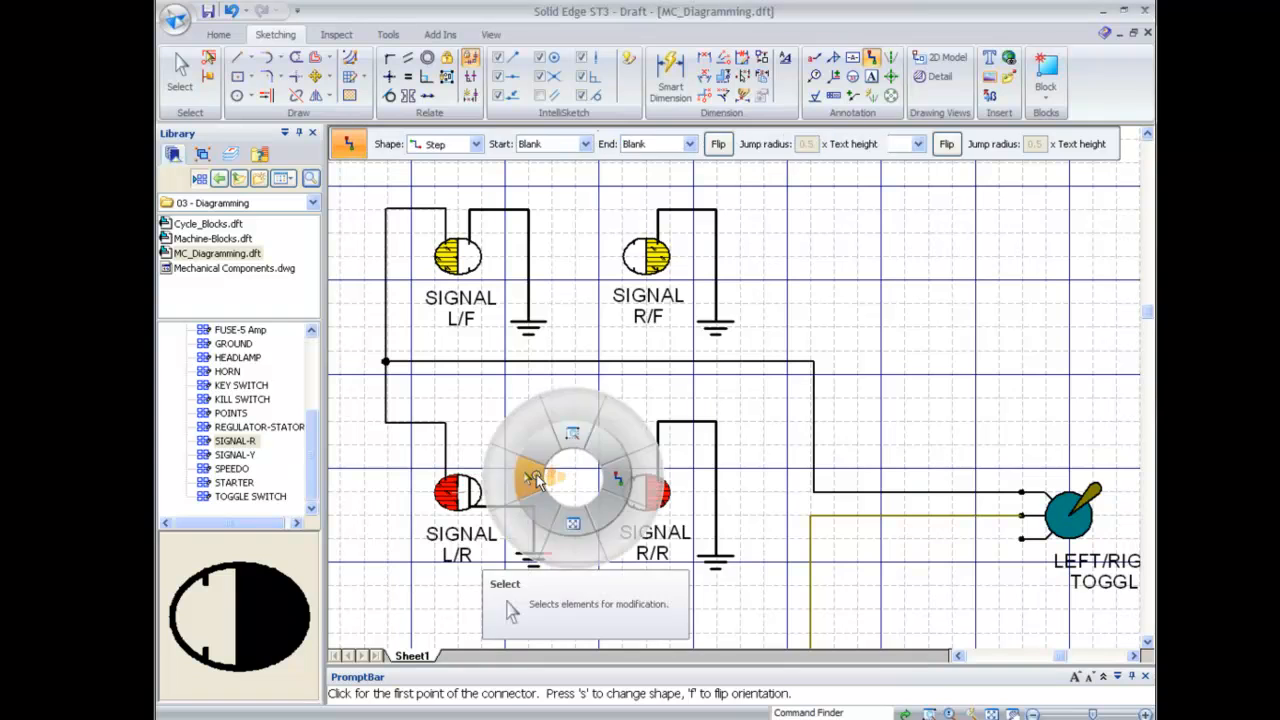
{"action": "left_click", "coordinate": [528, 471]}
{"action": "left_click", "coordinate": [503, 508]}
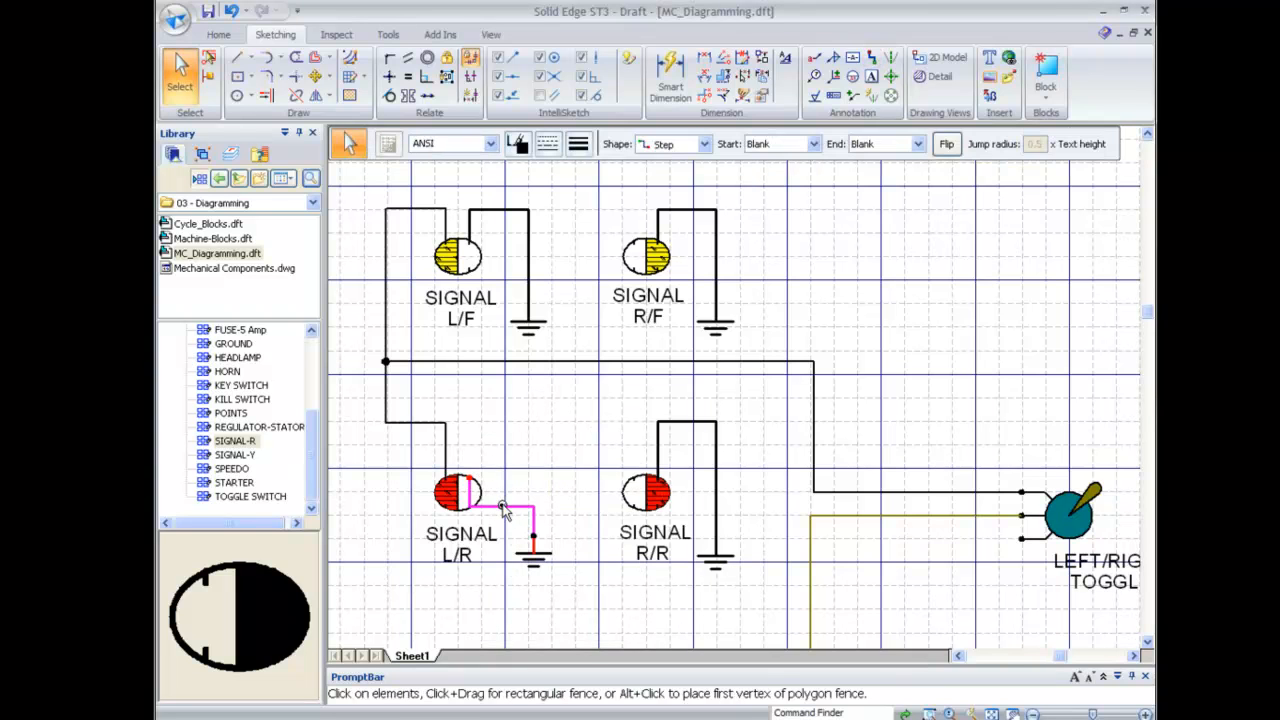
{"action": "left_click_drag", "start_coordinate": [503, 508], "coordinate": [503, 425]}
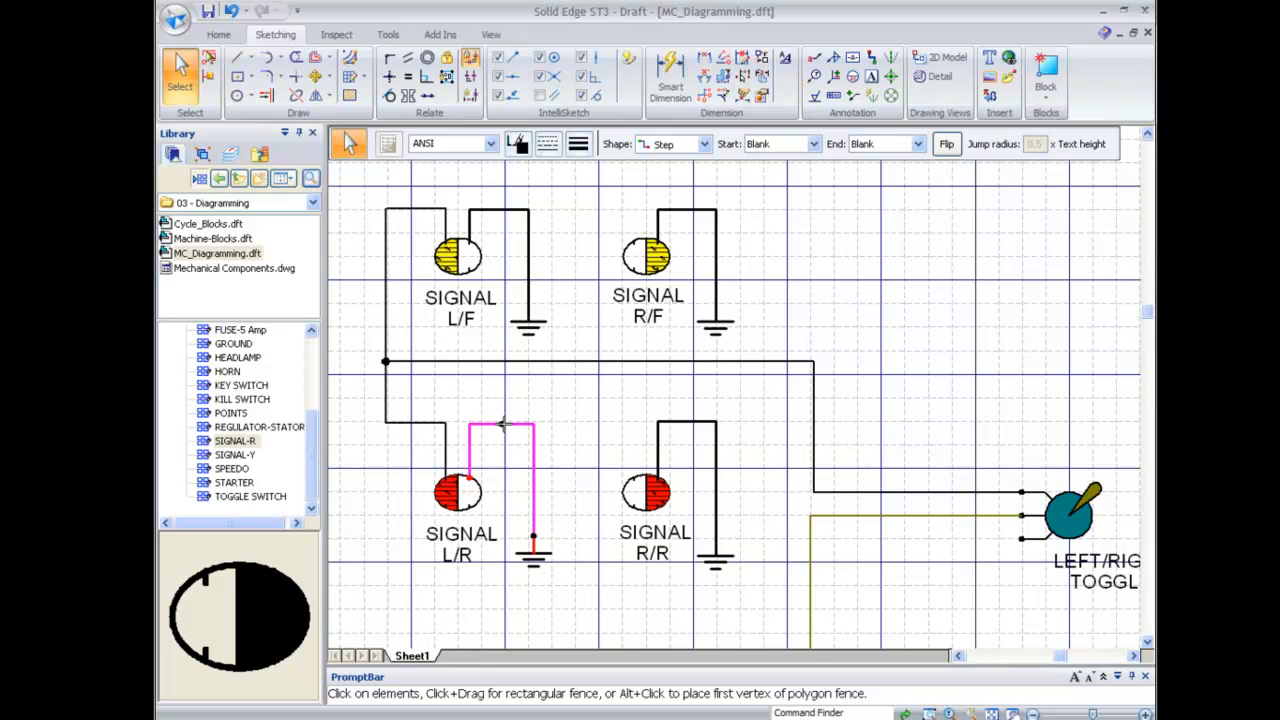
{"action": "left_click", "coordinate": [648, 452]}
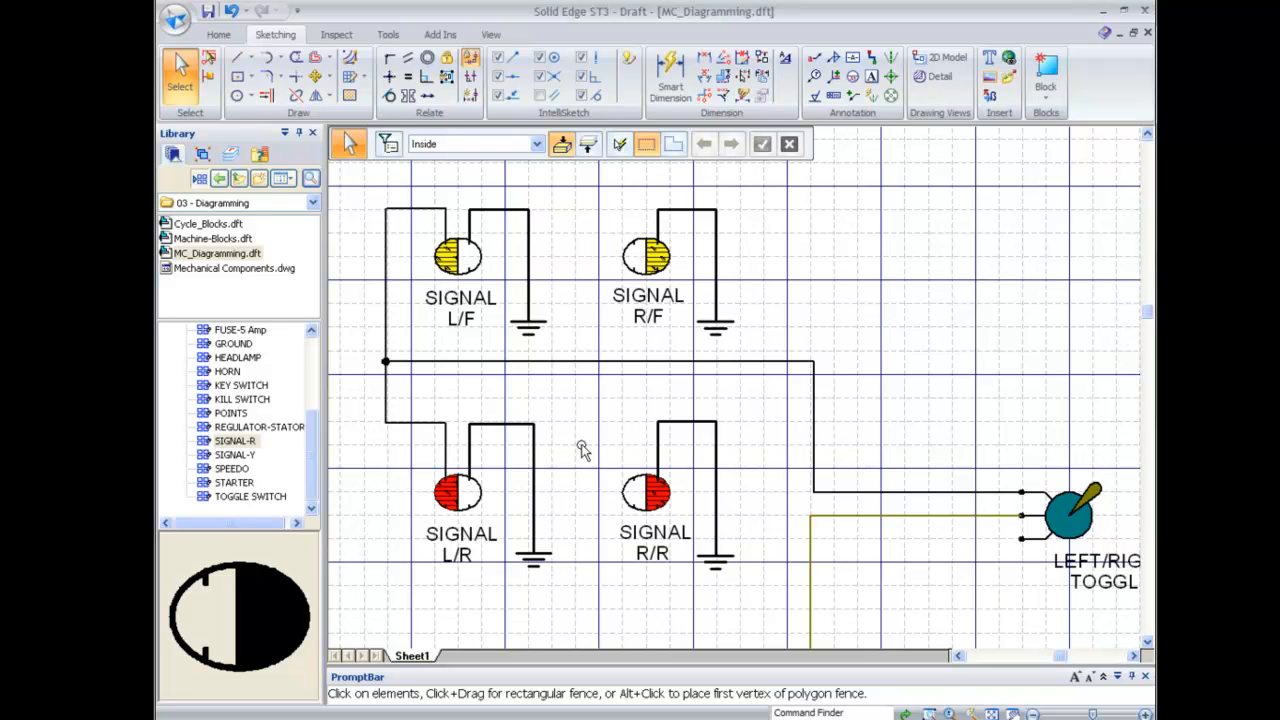
Draw a flipped Corner connector from SIGNAL R/F's left terminal up and left, ending level with the top of its ground wire
{"action": "left_click", "coordinate": [871, 57]}
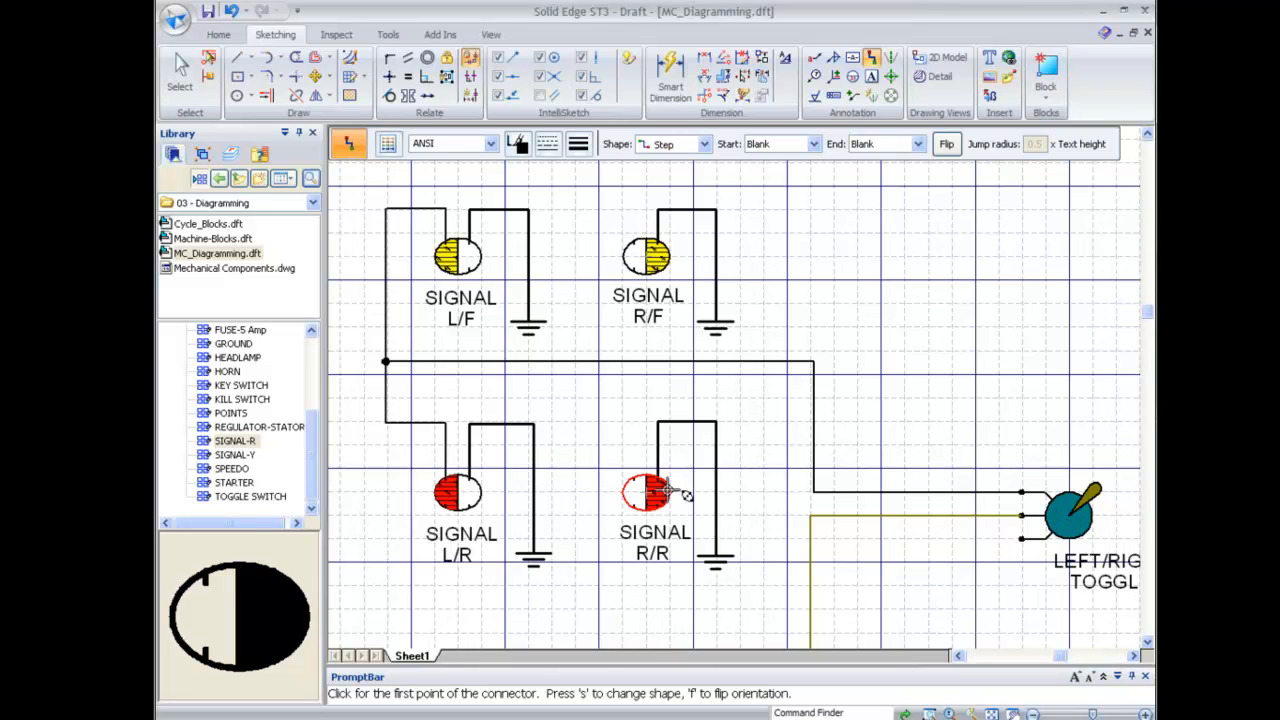
{"action": "left_click", "coordinate": [704, 144]}
{"action": "left_click", "coordinate": [668, 178]}
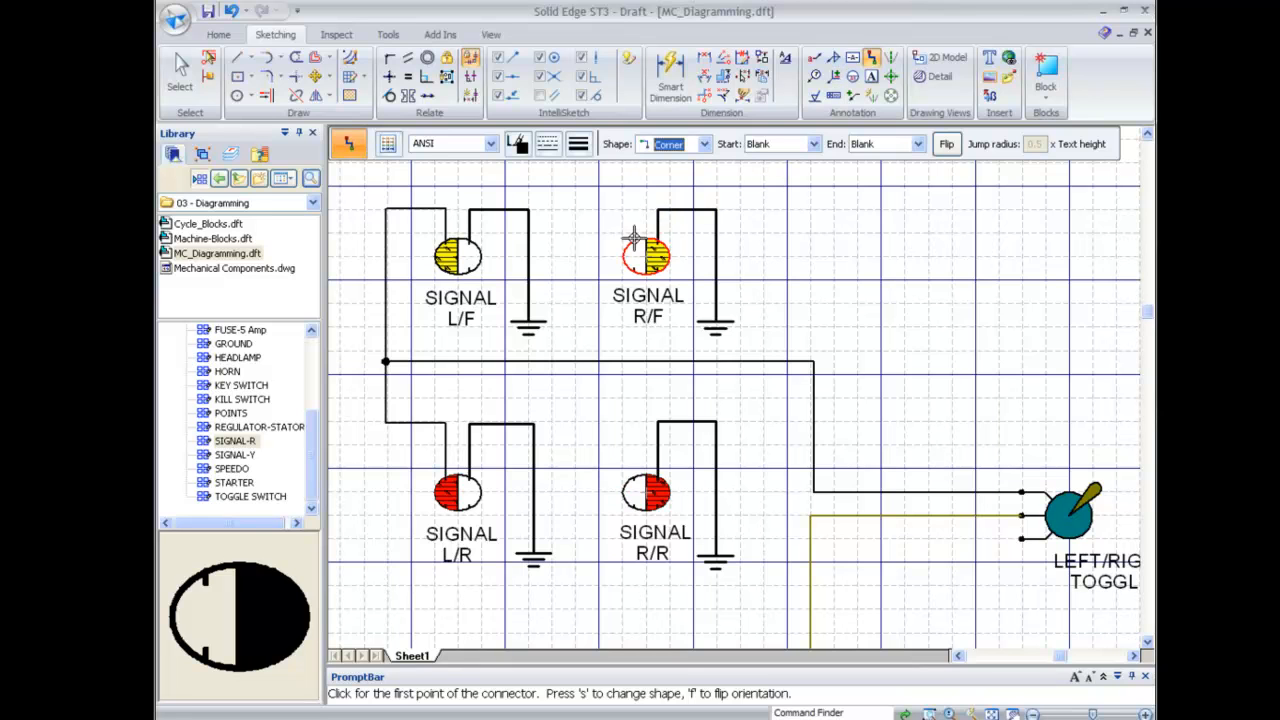
{"action": "left_click", "coordinate": [646, 241]}
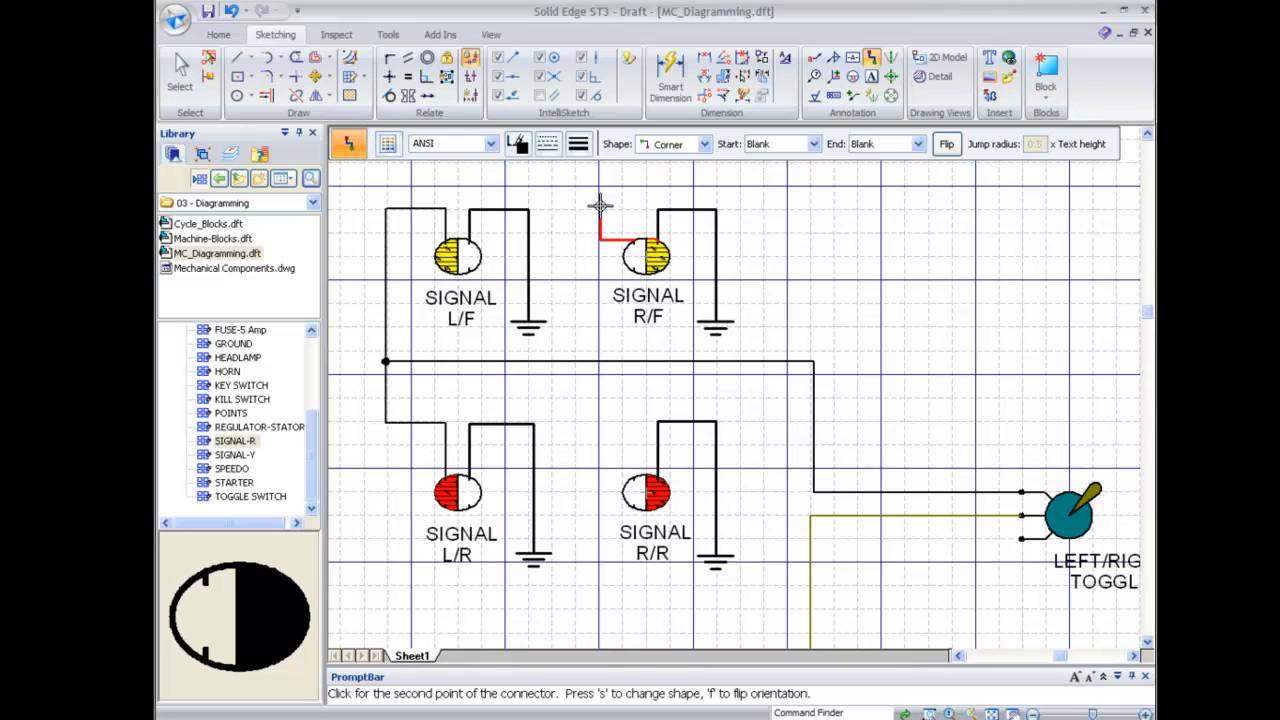
{"action": "key", "text": "f"}
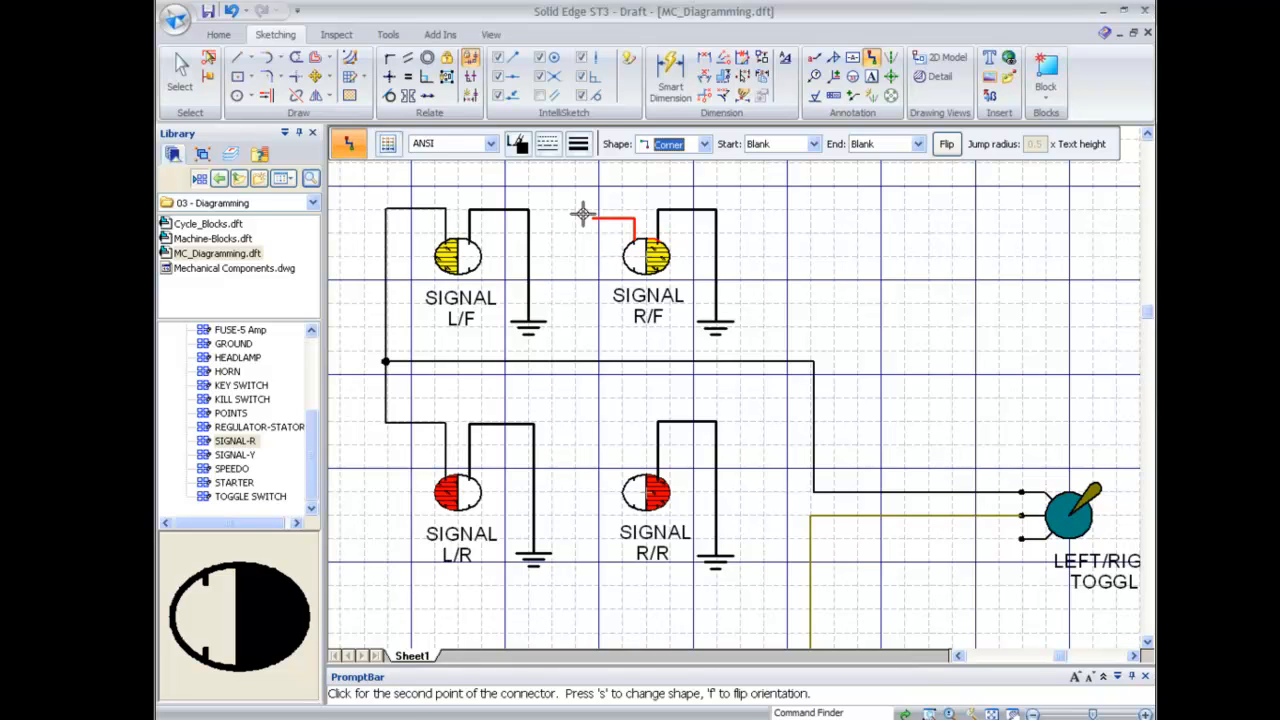
{"action": "left_click", "coordinate": [587, 210]}
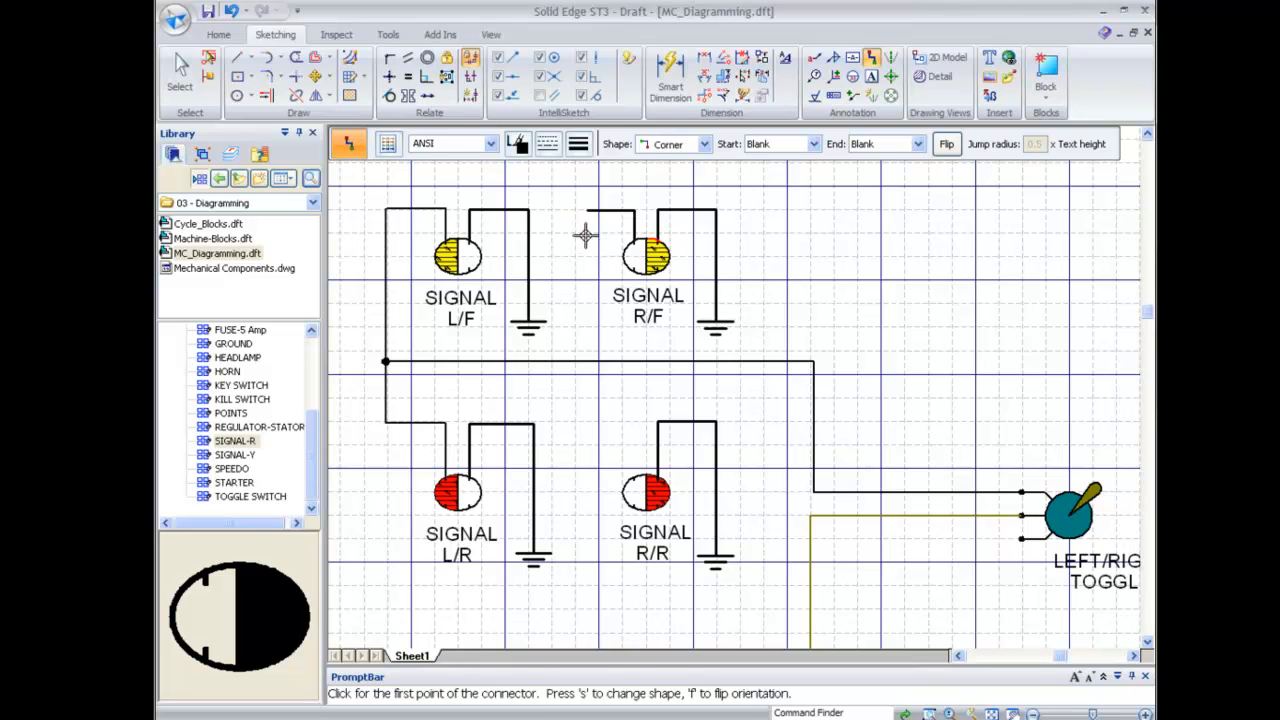
Continue the SIGNAL R/F wire with Jump connectors straight down below the rear signals and right, just past the olive vertical wire
{"action": "left_click", "coordinate": [684, 150]}
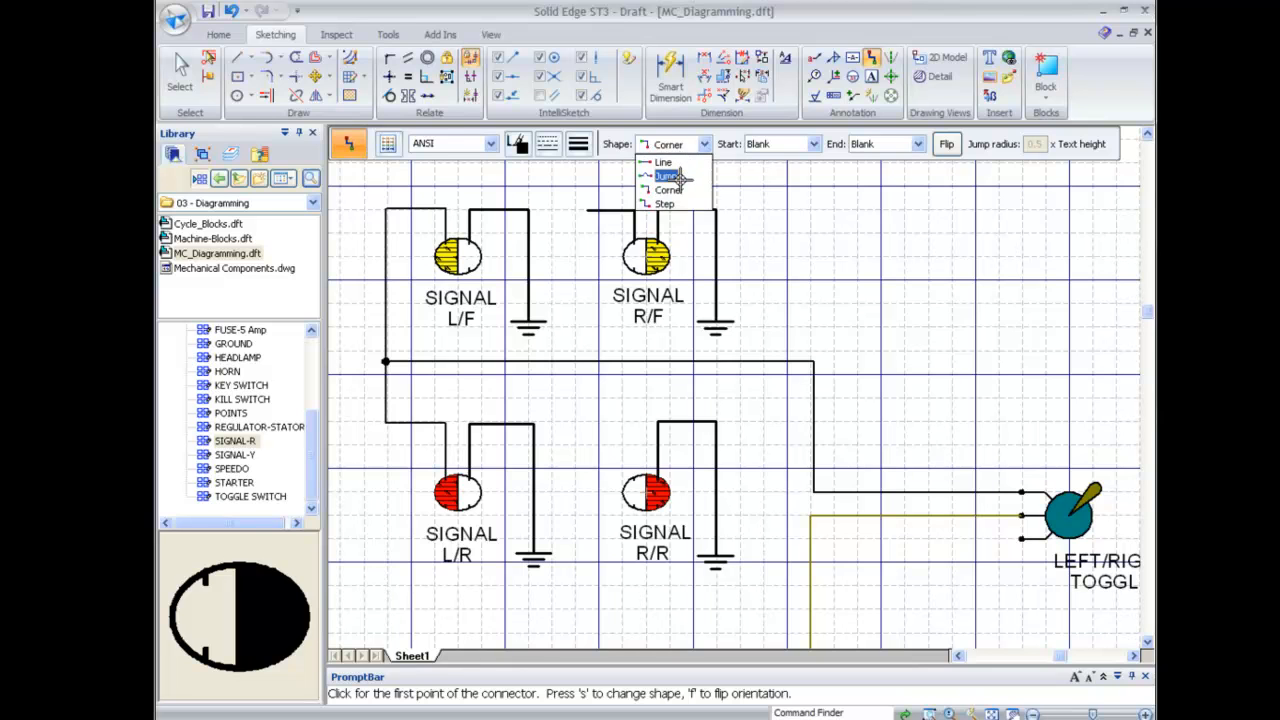
{"action": "left_click", "coordinate": [668, 176]}
{"action": "left_click", "coordinate": [588, 210]}
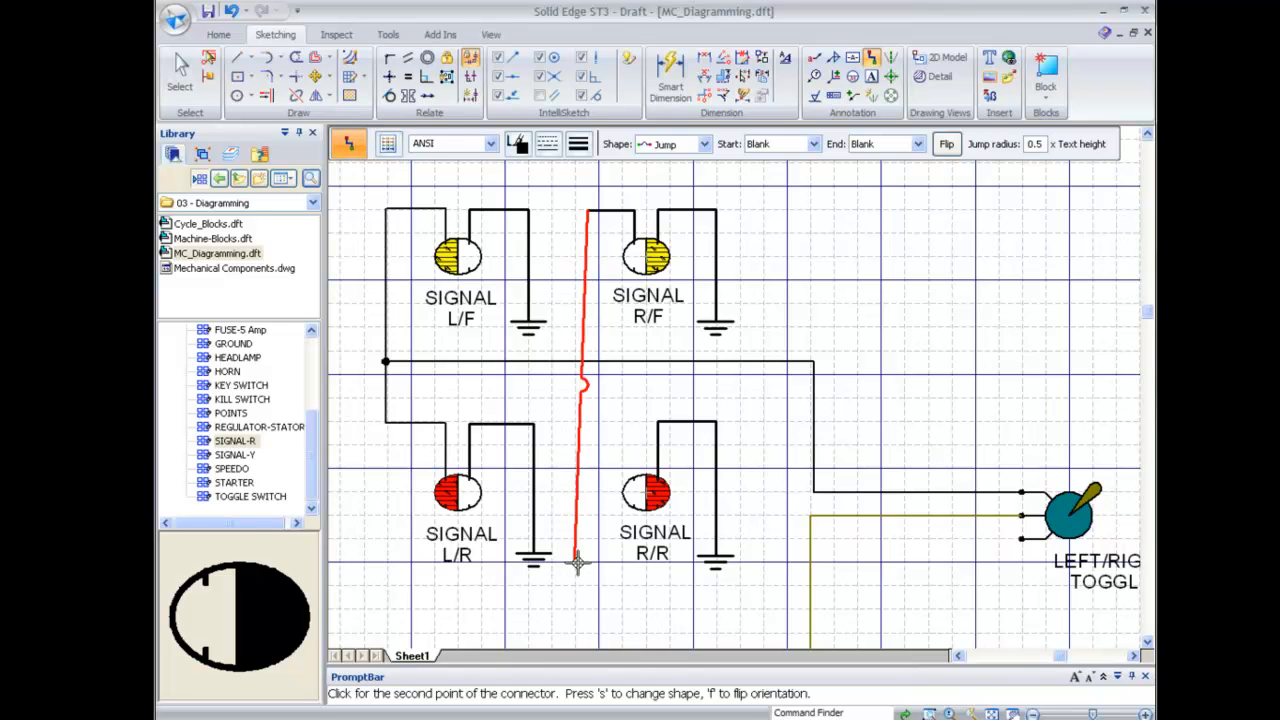
{"action": "left_click", "coordinate": [589, 619]}
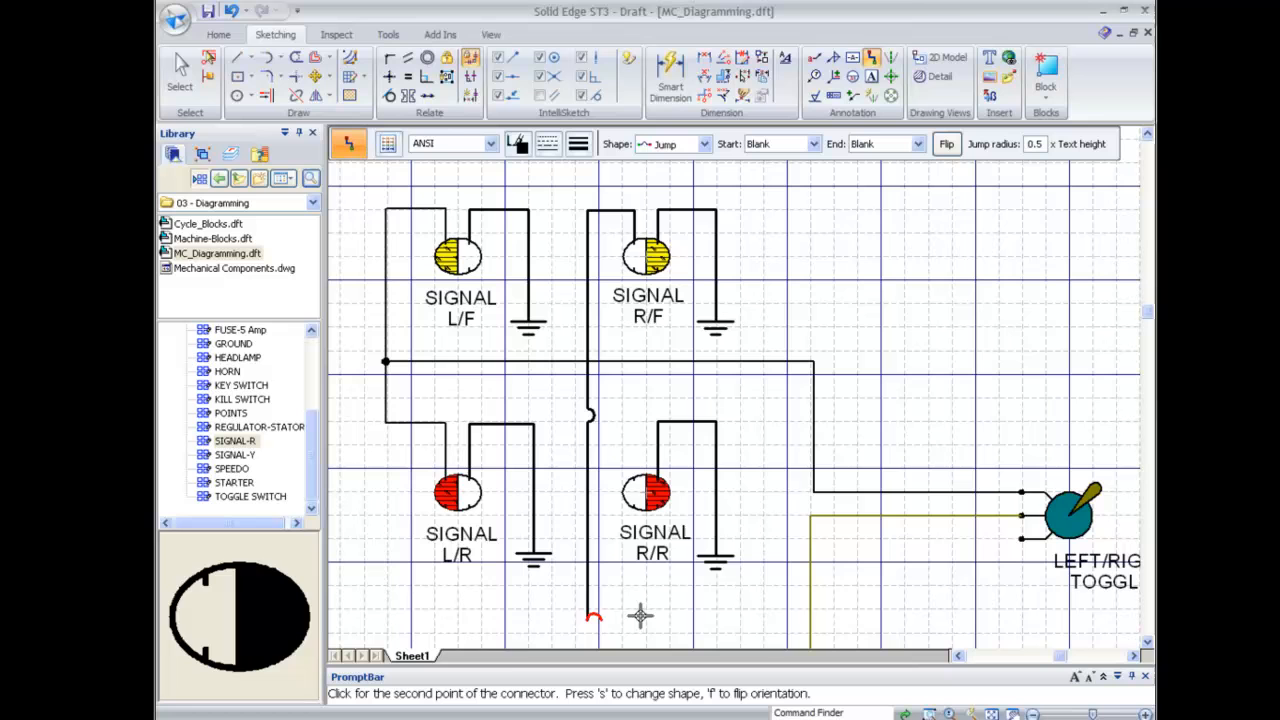
{"action": "left_click", "coordinate": [828, 619]}
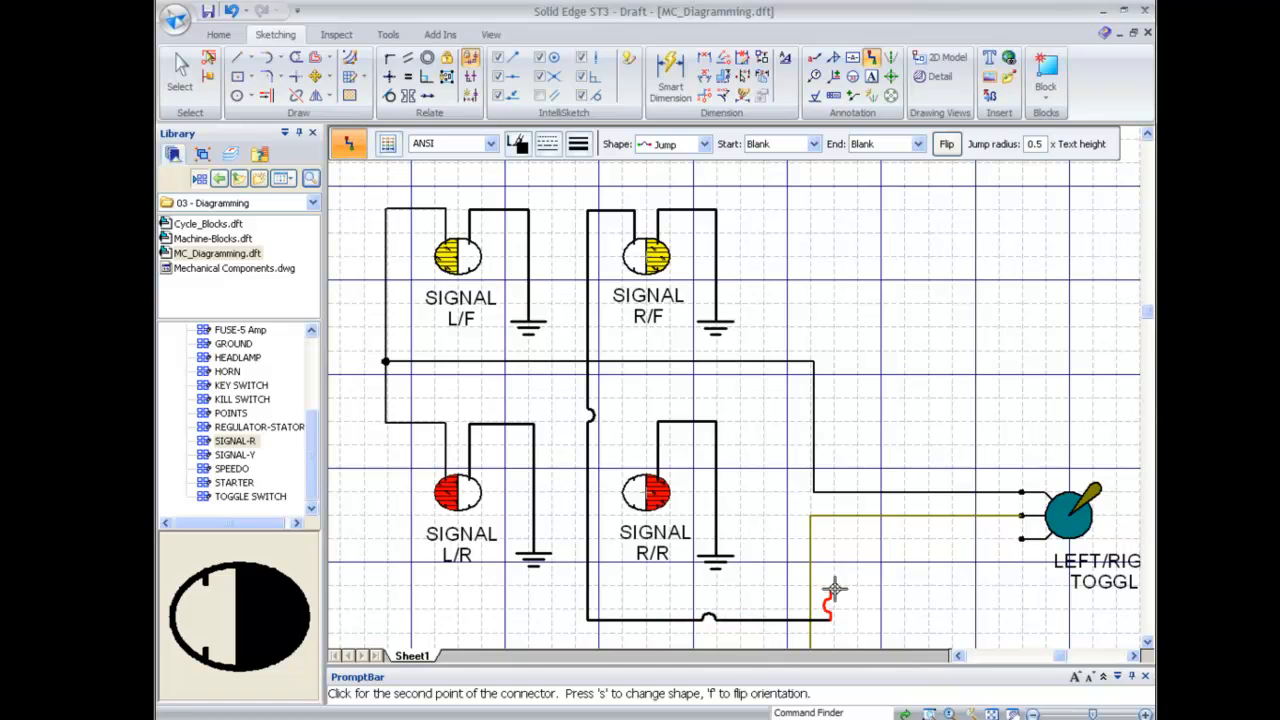
Finish the SIGNAL R/F wire with a Step connector to the lower terminal of the left/right toggle switch
{"action": "left_click", "coordinate": [704, 144]}
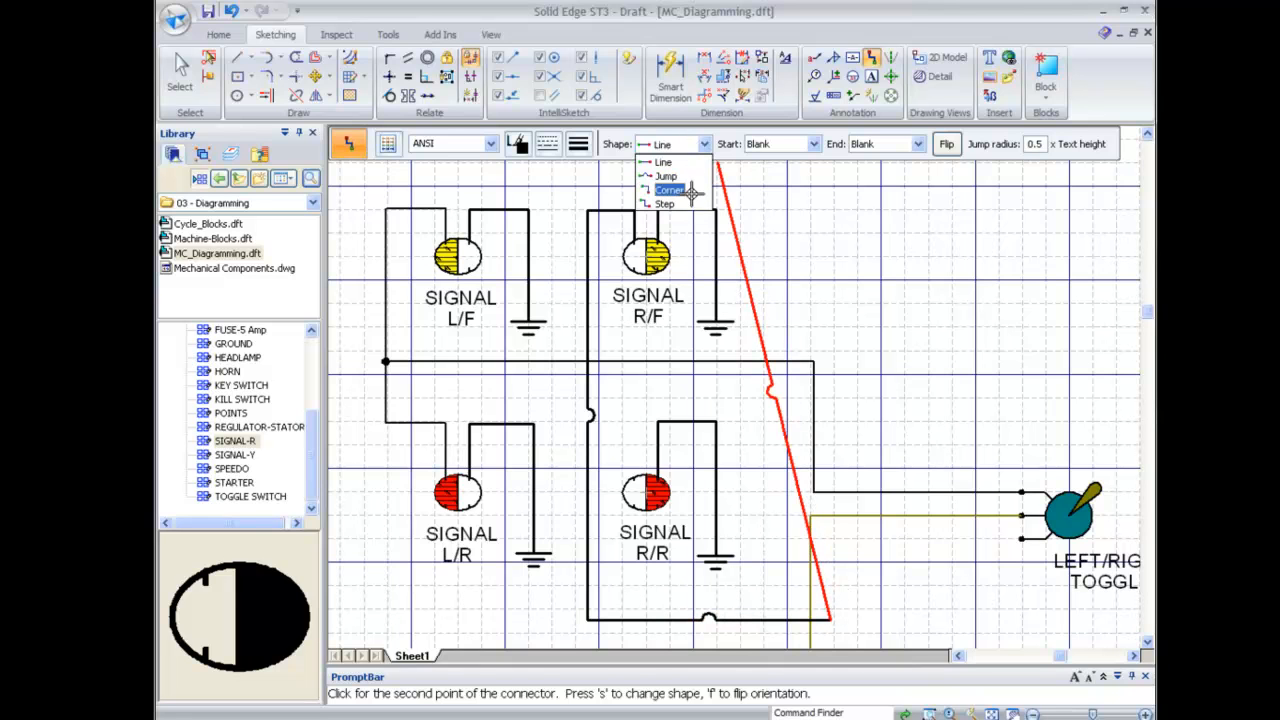
{"action": "left_click", "coordinate": [665, 204]}
{"action": "left_click", "coordinate": [1017, 540]}
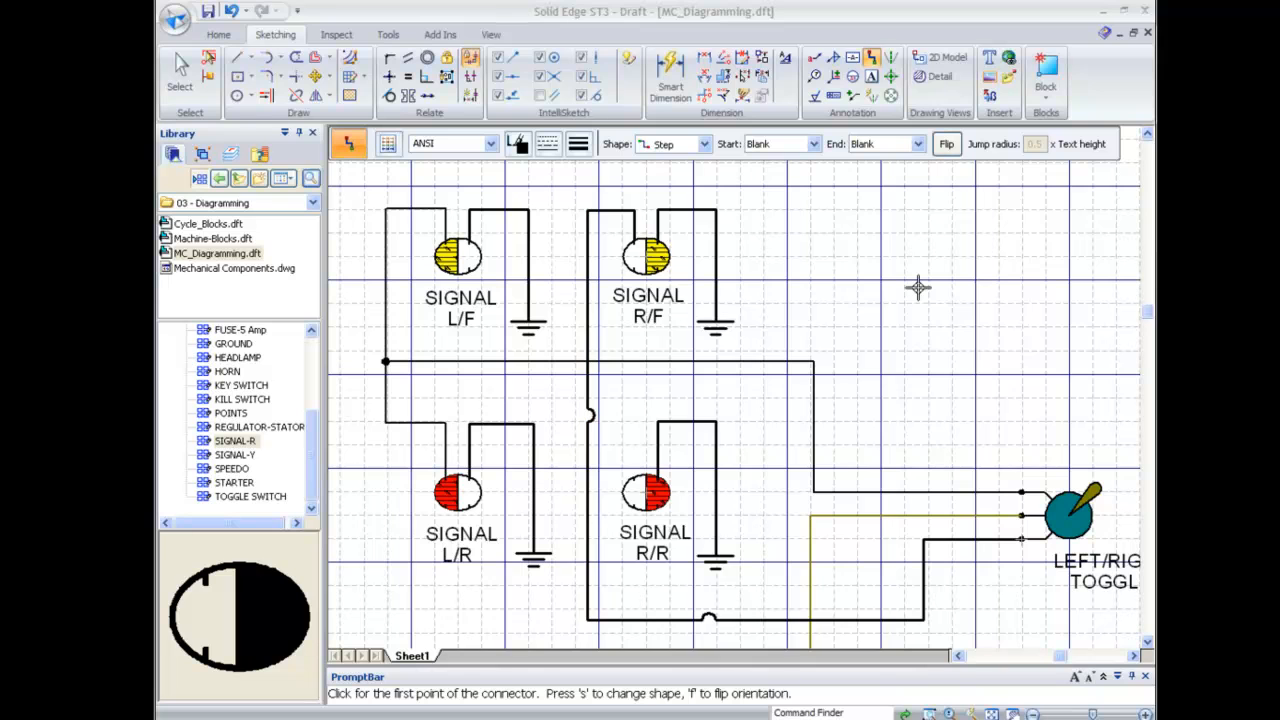
{"action": "right_click_drag", "start_coordinate": [918, 287], "coordinate": [870, 291]}
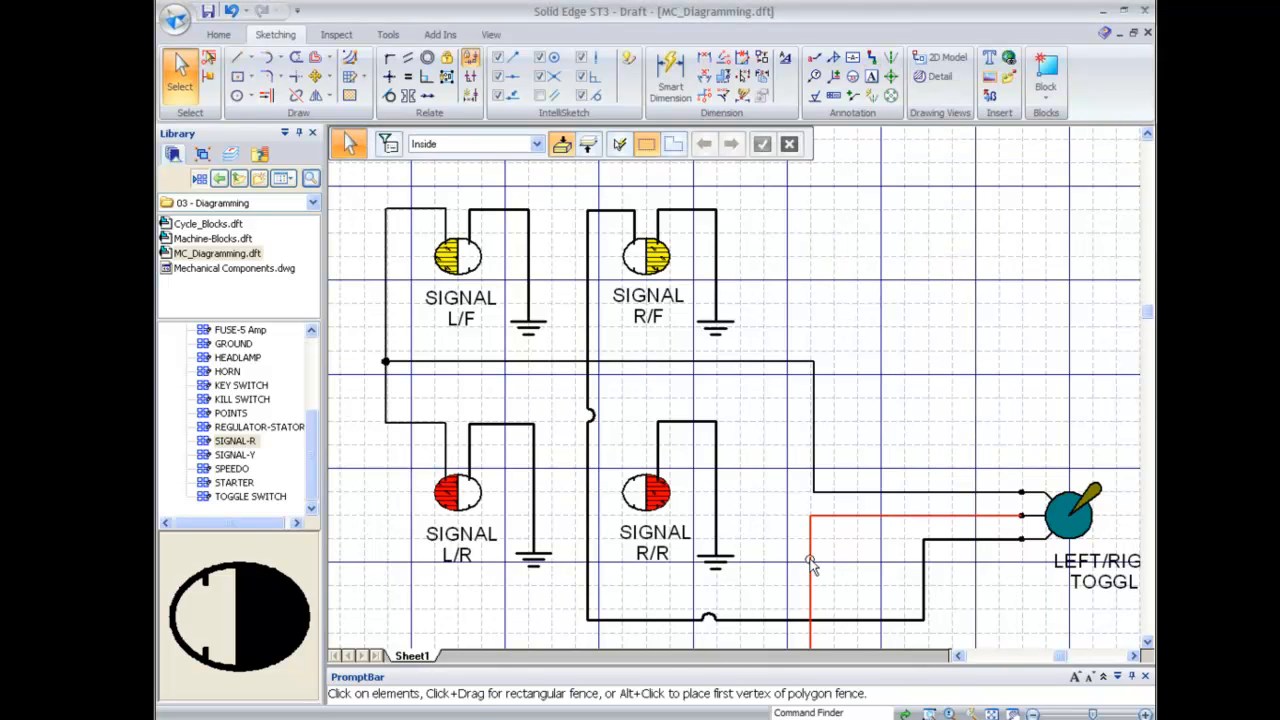
Set the vertical Jump connector's jump radius to 0.8 and move its jump onto the crossing with the left signals' horizontal wire
{"action": "left_click", "coordinate": [588, 453]}
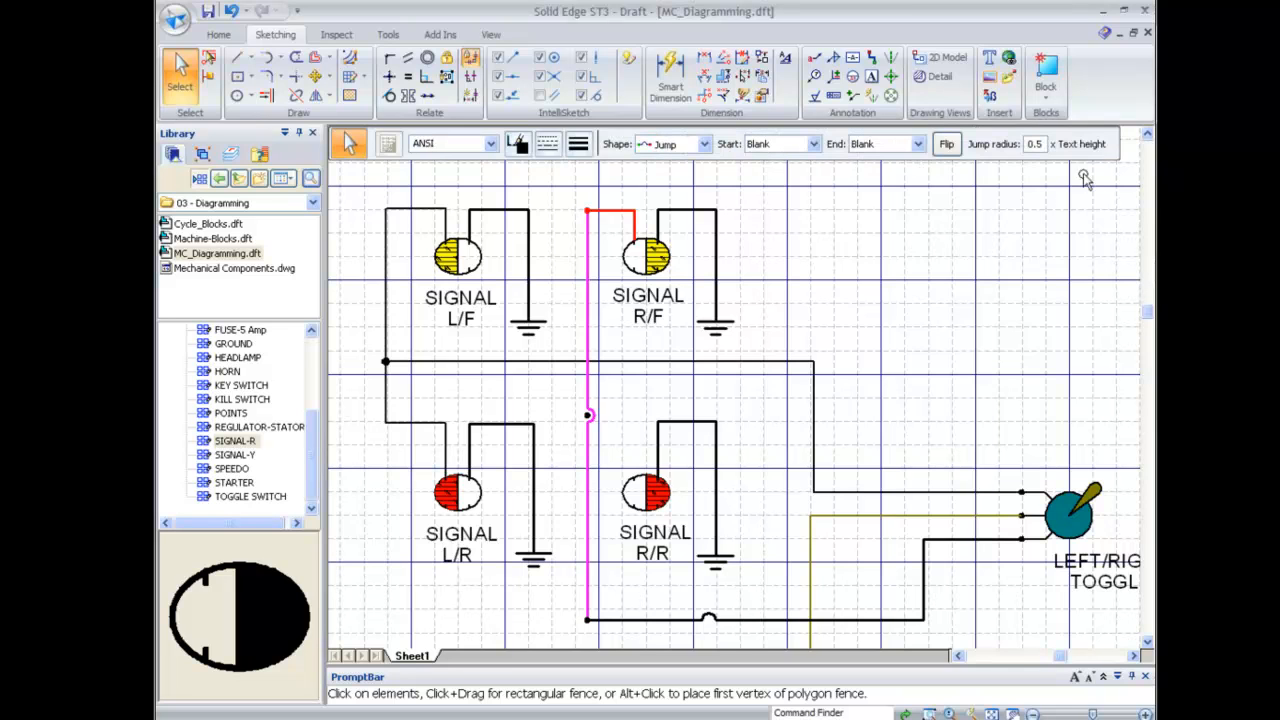
{"action": "left_click", "coordinate": [1042, 147]}
{"action": "key", "text": "BackSpace"}
{"action": "type", "text": "8"}
{"action": "key", "text": "Tab"}
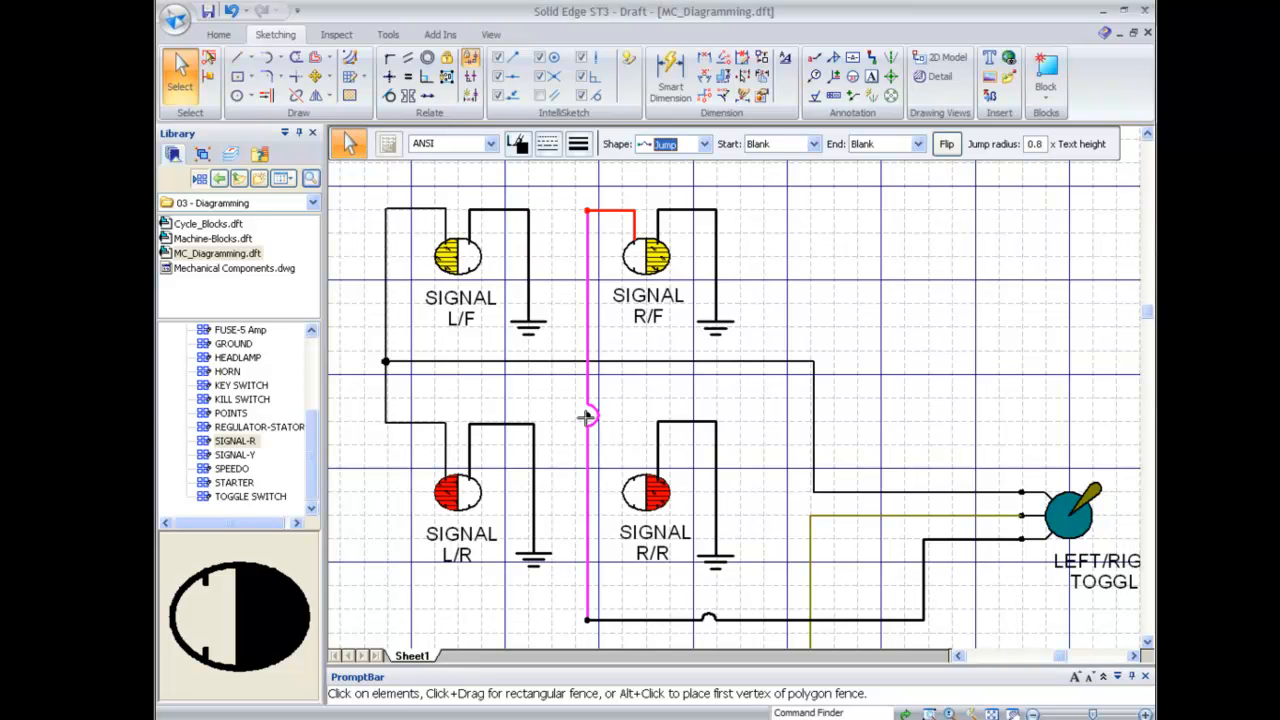
{"action": "left_click_drag", "start_coordinate": [586, 414], "coordinate": [566, 363]}
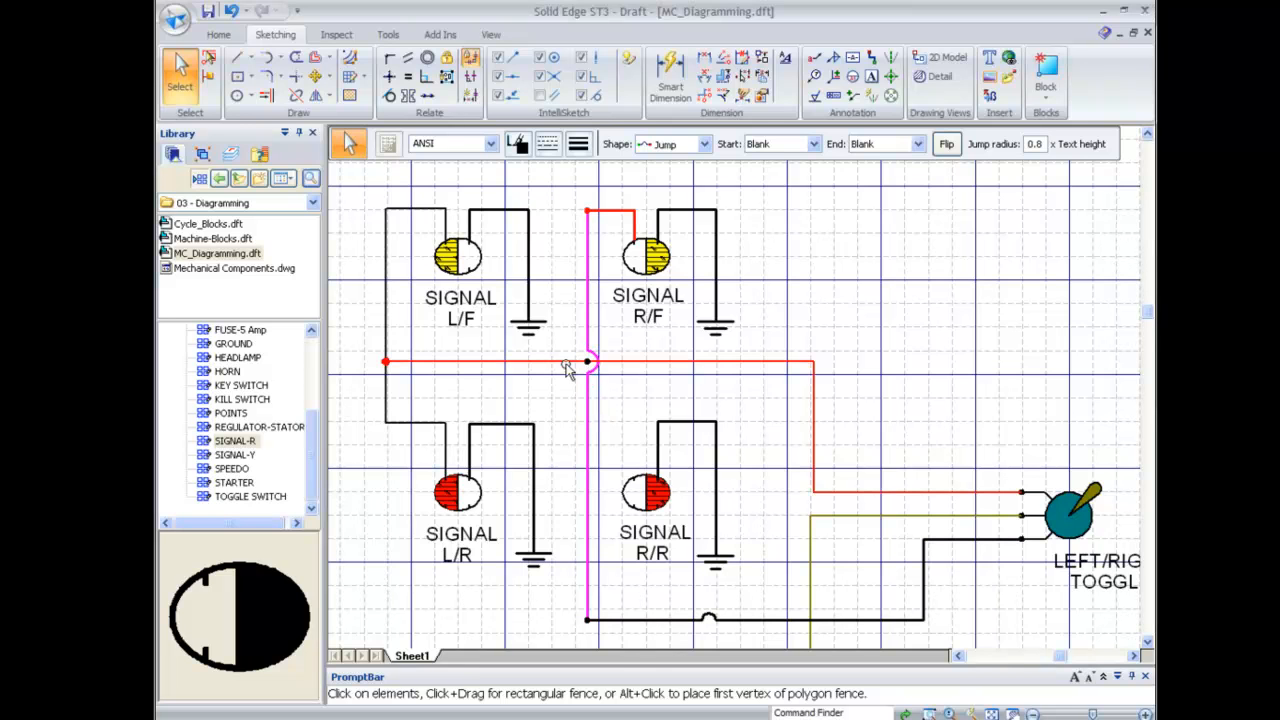
Set the lower horizontal Jump connector's jump radius to 0.8 and move its jump onto the crossing with the olive vertical wire
{"action": "left_click", "coordinate": [645, 627]}
{"action": "left_click", "coordinate": [645, 622]}
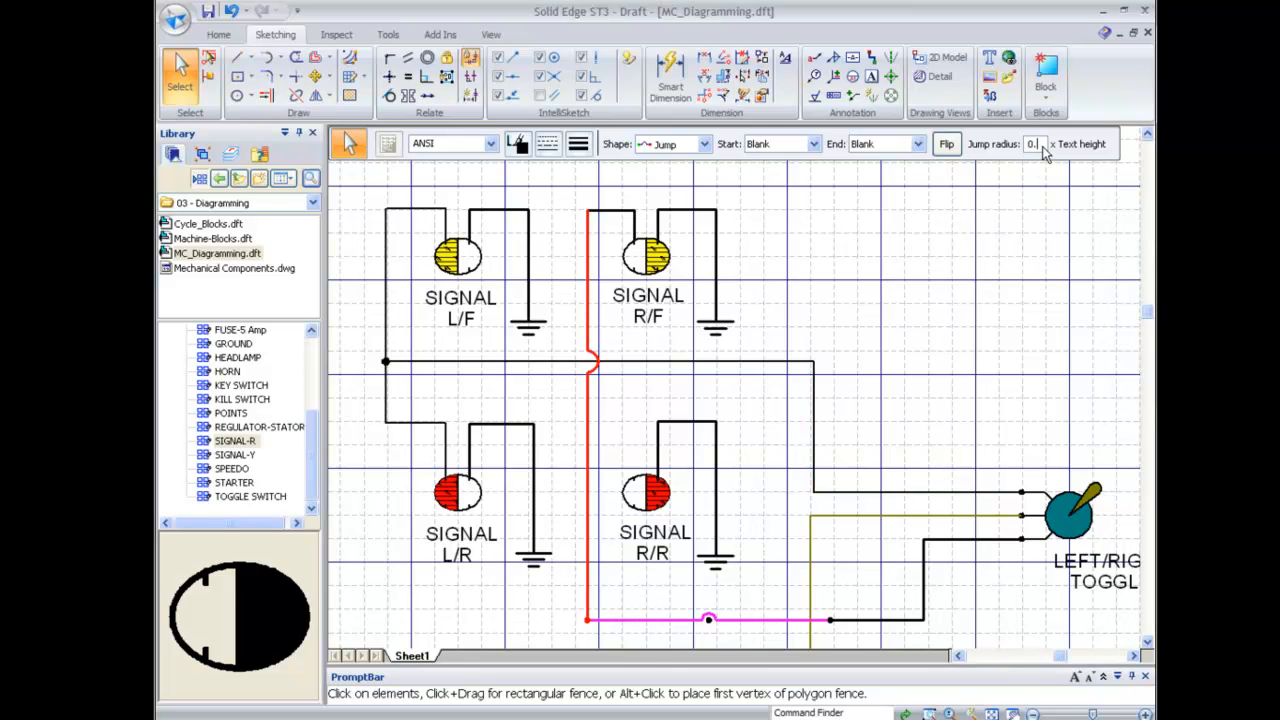
{"action": "key", "text": "Return"}
{"action": "left_click_drag", "start_coordinate": [709, 617], "coordinate": [810, 580]}
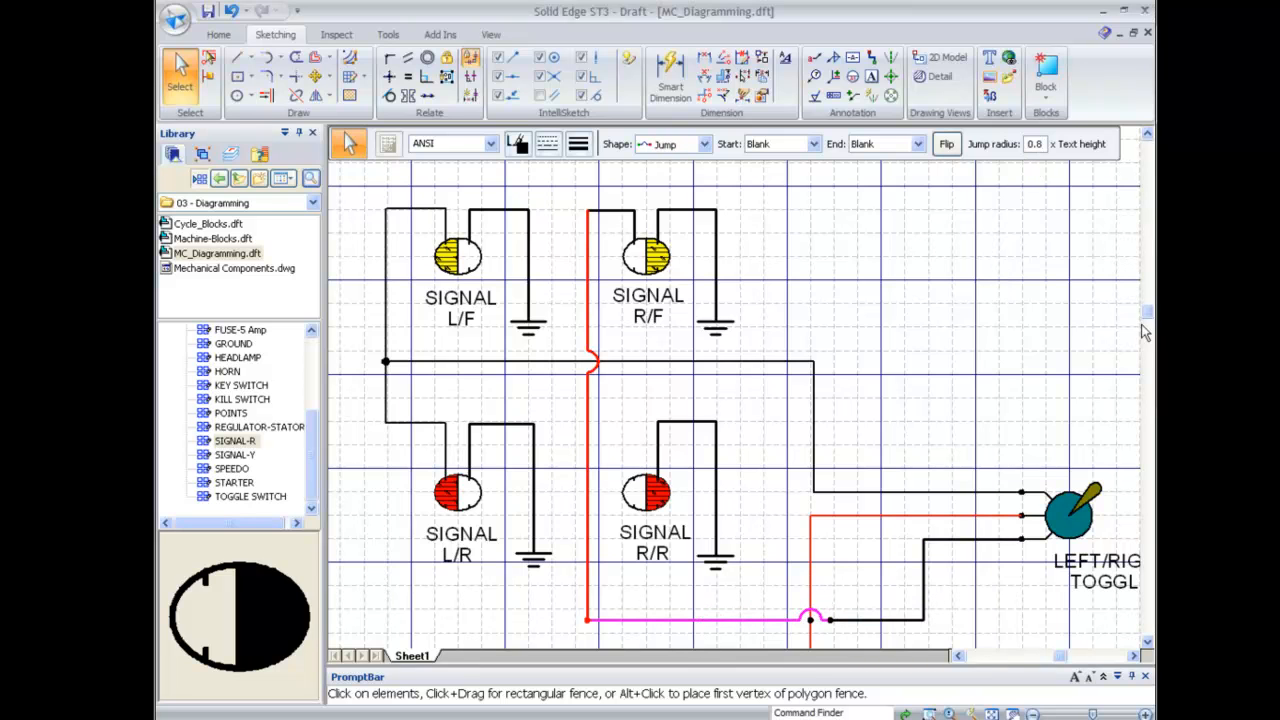
Move the corner of the olive connector above the round SIGNAL block slightly left, shifting its vertical wire and the attached jump
{"action": "left_click_drag", "start_coordinate": [1145, 308], "coordinate": [1146, 338]}
{"action": "left_click", "coordinate": [747, 554]}
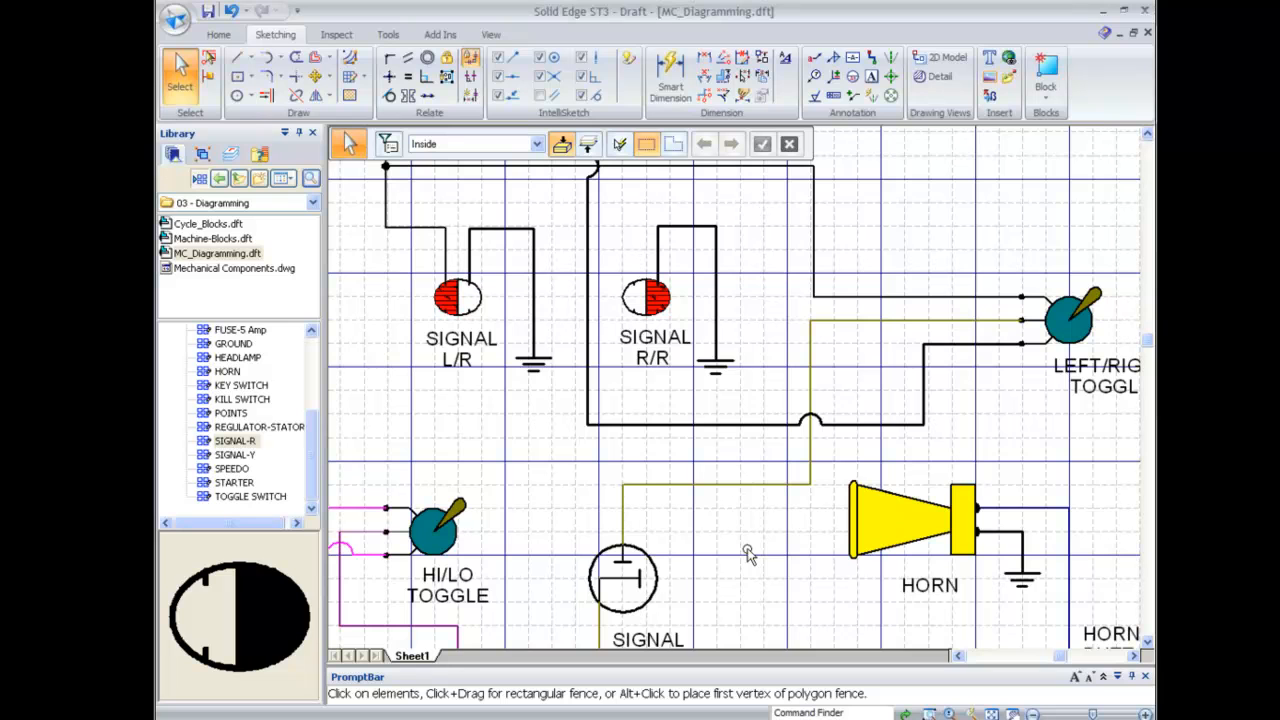
{"action": "left_click", "coordinate": [726, 486]}
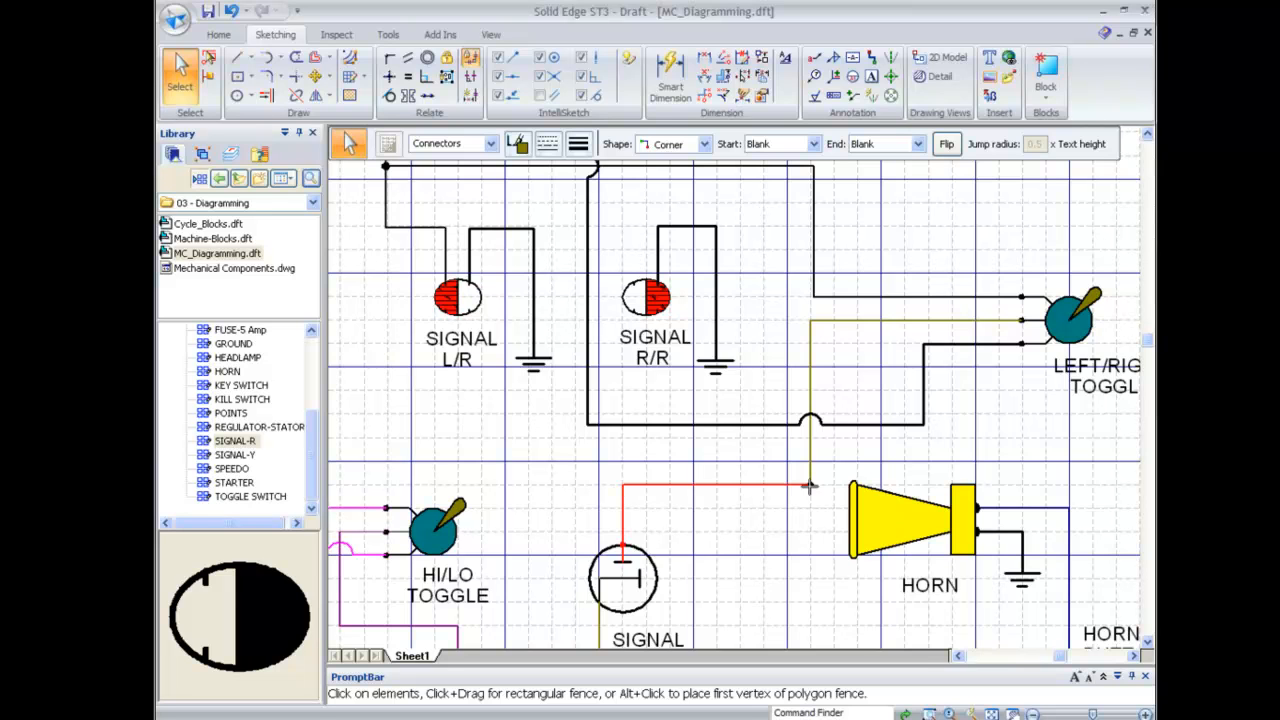
{"action": "left_click_drag", "start_coordinate": [810, 487], "coordinate": [798, 490]}
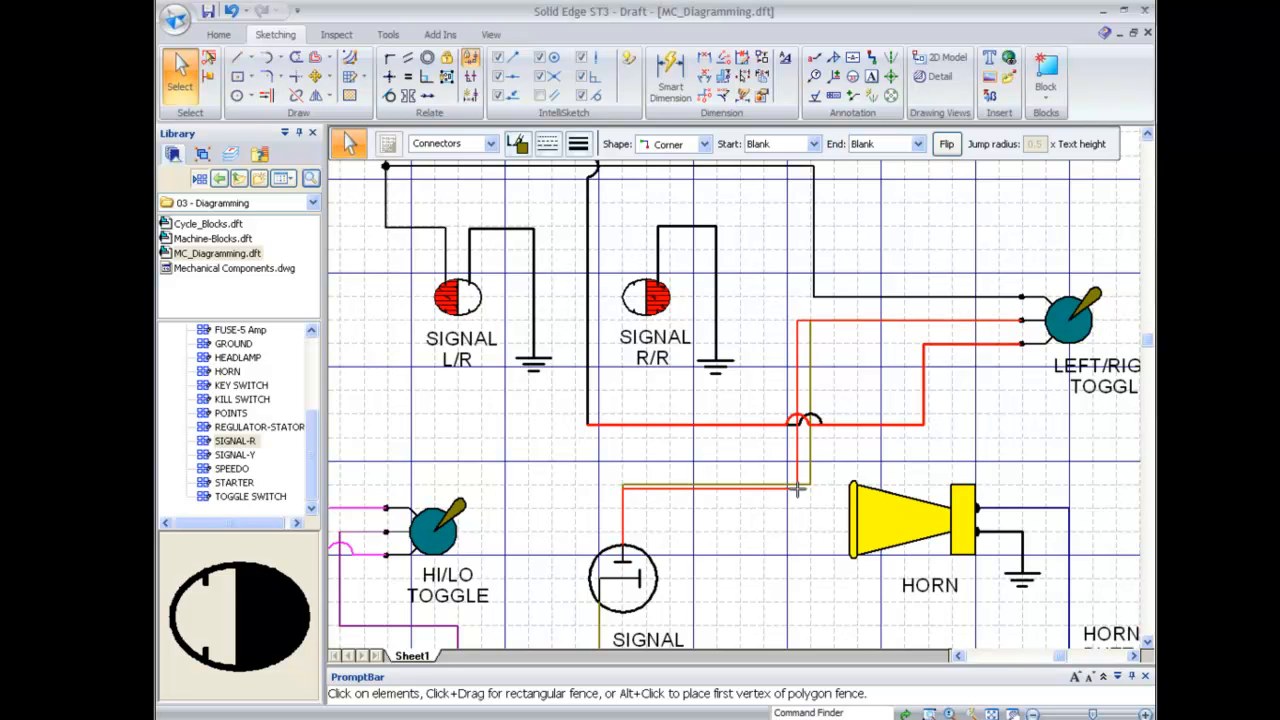
{"action": "mouse_move", "coordinate": [798, 490]}
{"action": "left_mouse_down"}
{"action": "mouse_move", "coordinate": [782, 494]}
{"action": "mouse_move", "coordinate": [791, 485]}
{"action": "left_mouse_up"}
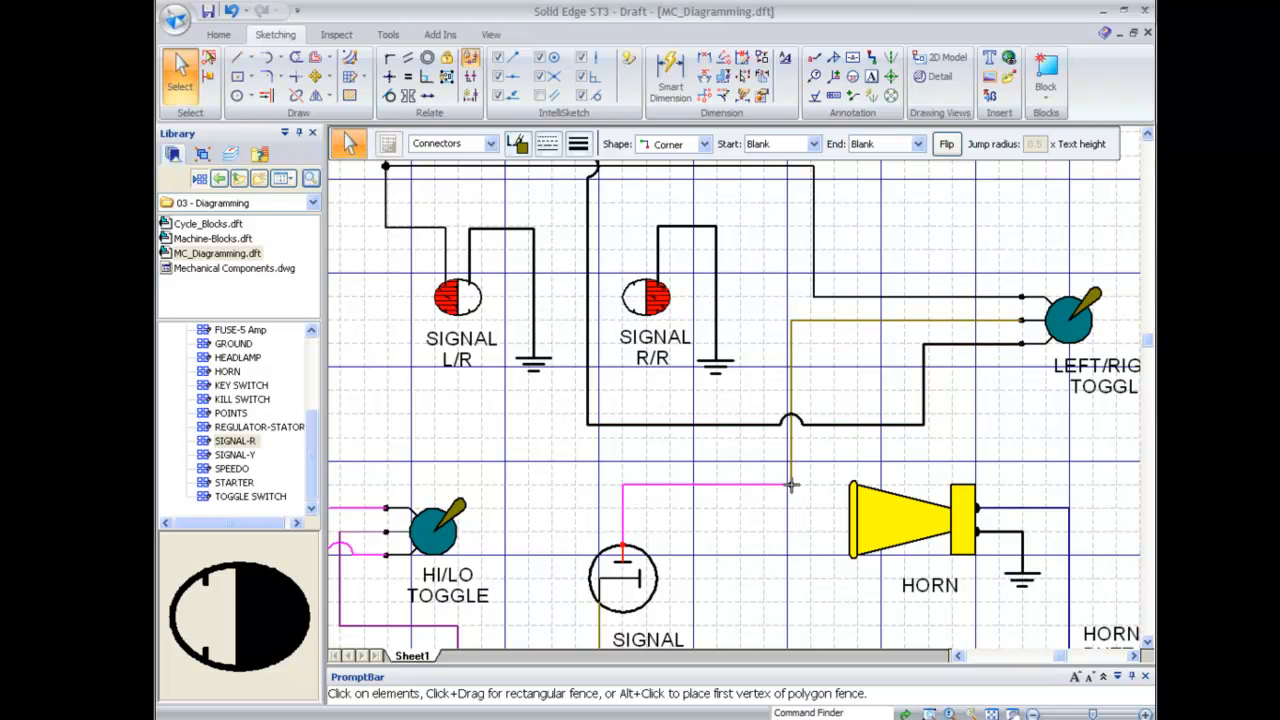
Change the olive vertical connector between the SIGNAL FLASHER and its 10 AMP FUSE to the Jump shape
{"action": "left_click", "coordinate": [841, 467]}
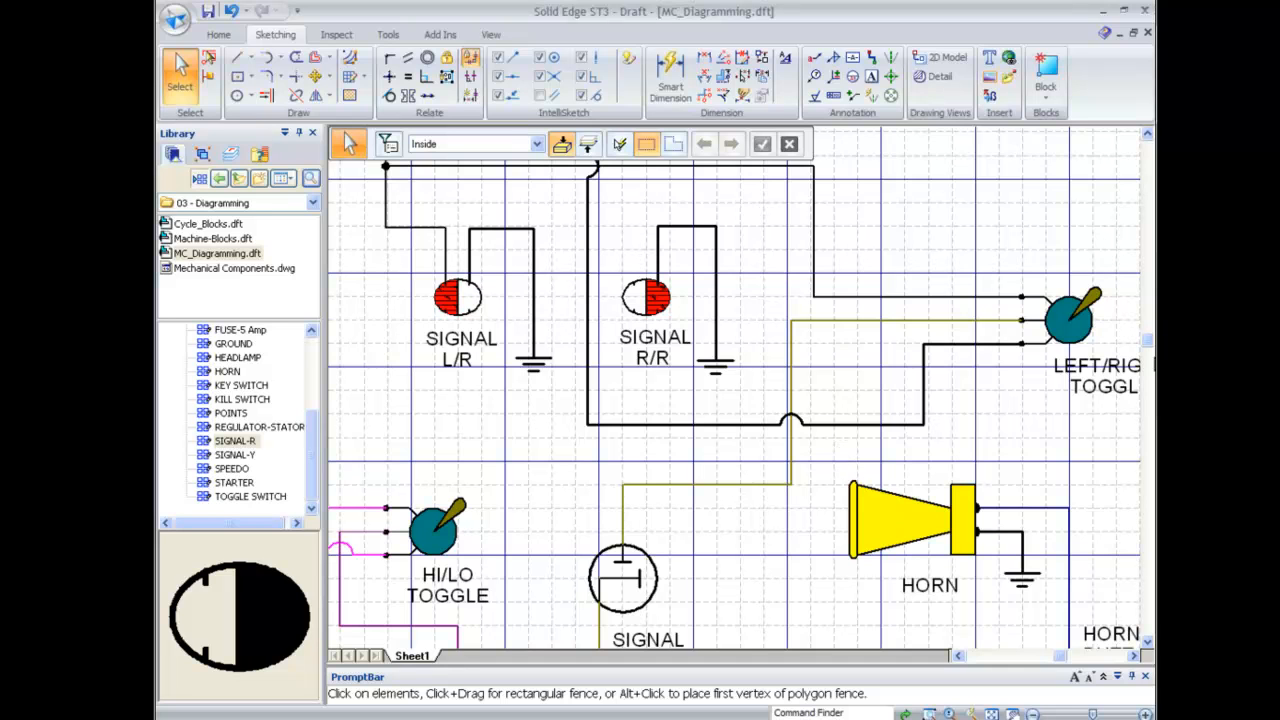
{"action": "left_click_drag", "start_coordinate": [1148, 343], "coordinate": [1148, 384]}
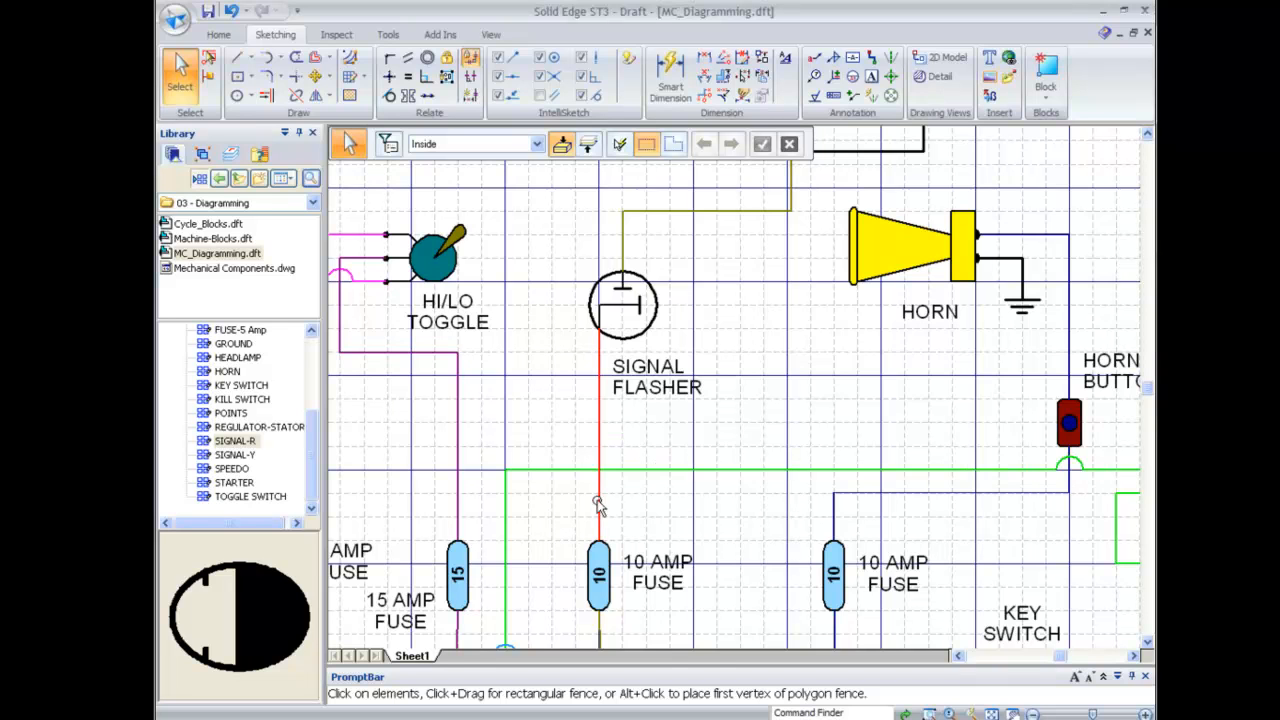
{"action": "left_click", "coordinate": [599, 440]}
{"action": "left_click", "coordinate": [706, 147]}
{"action": "left_click", "coordinate": [675, 177]}
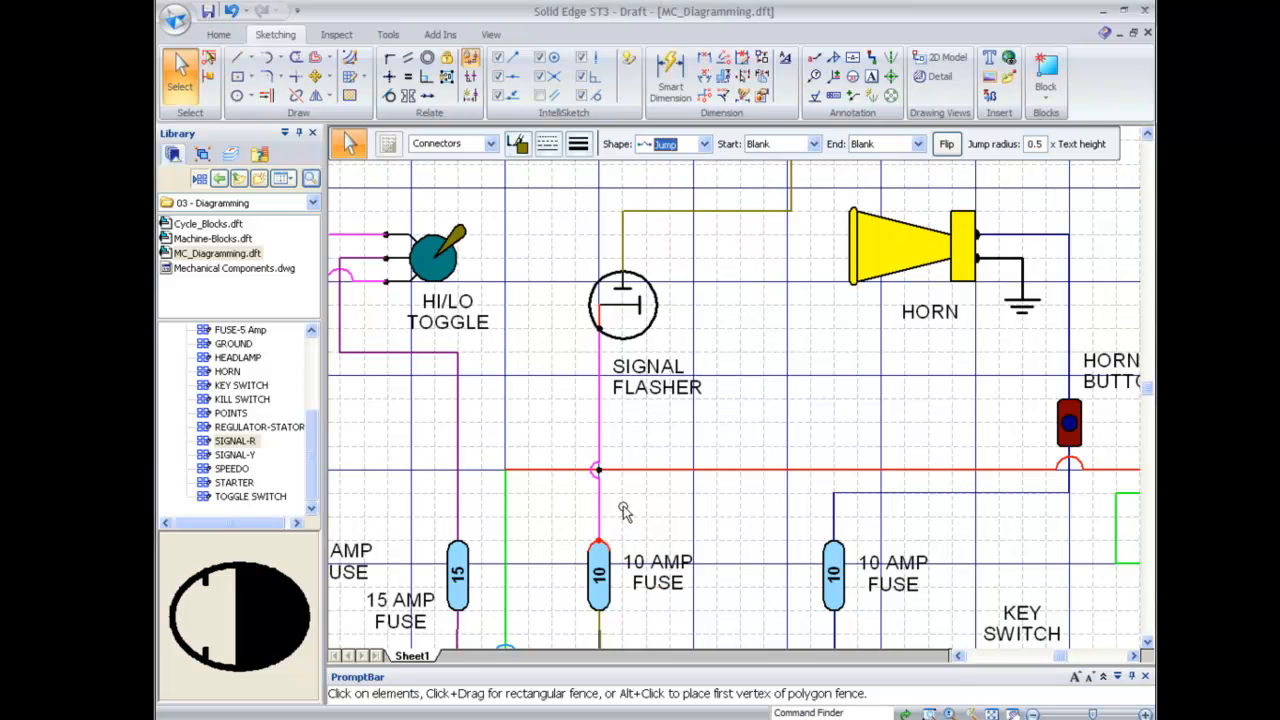
{"action": "left_click", "coordinate": [702, 452]}
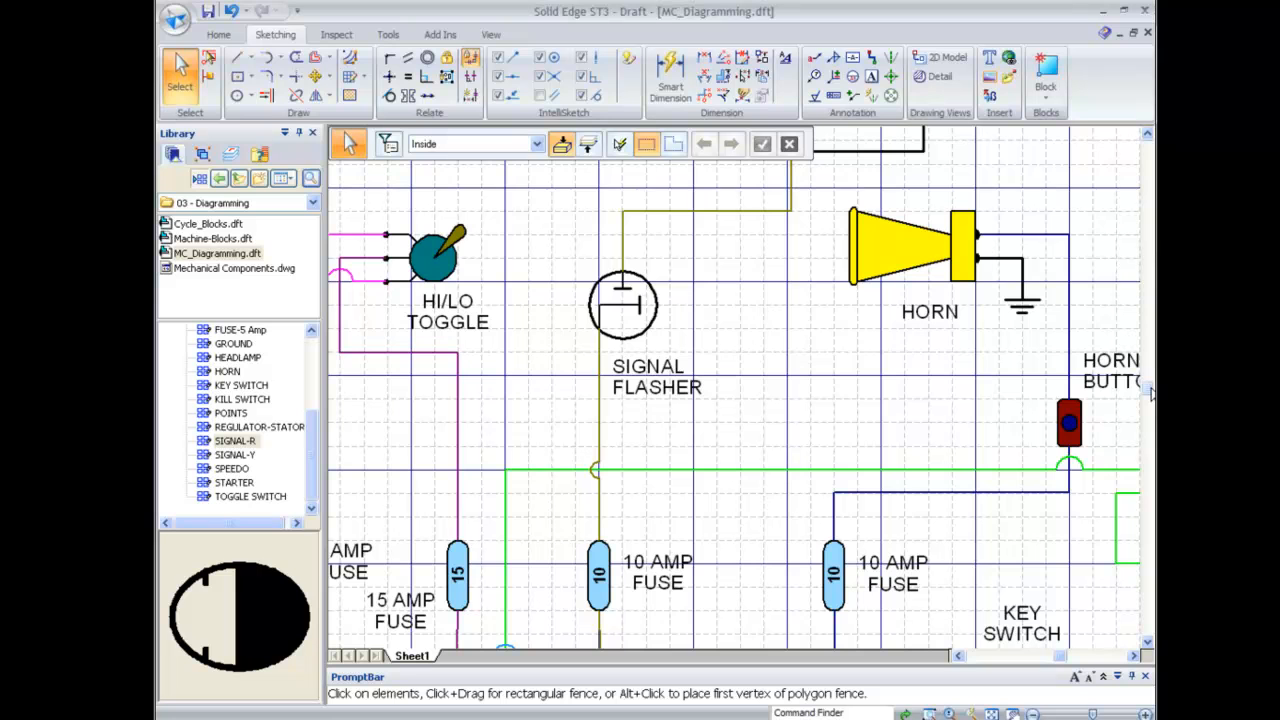
Add a "Yellow" callout without a leader, attached to the olive vertical wire just below its bend toward the left/right toggle
{"action": "left_click_drag", "start_coordinate": [1150, 392], "coordinate": [1150, 341]}
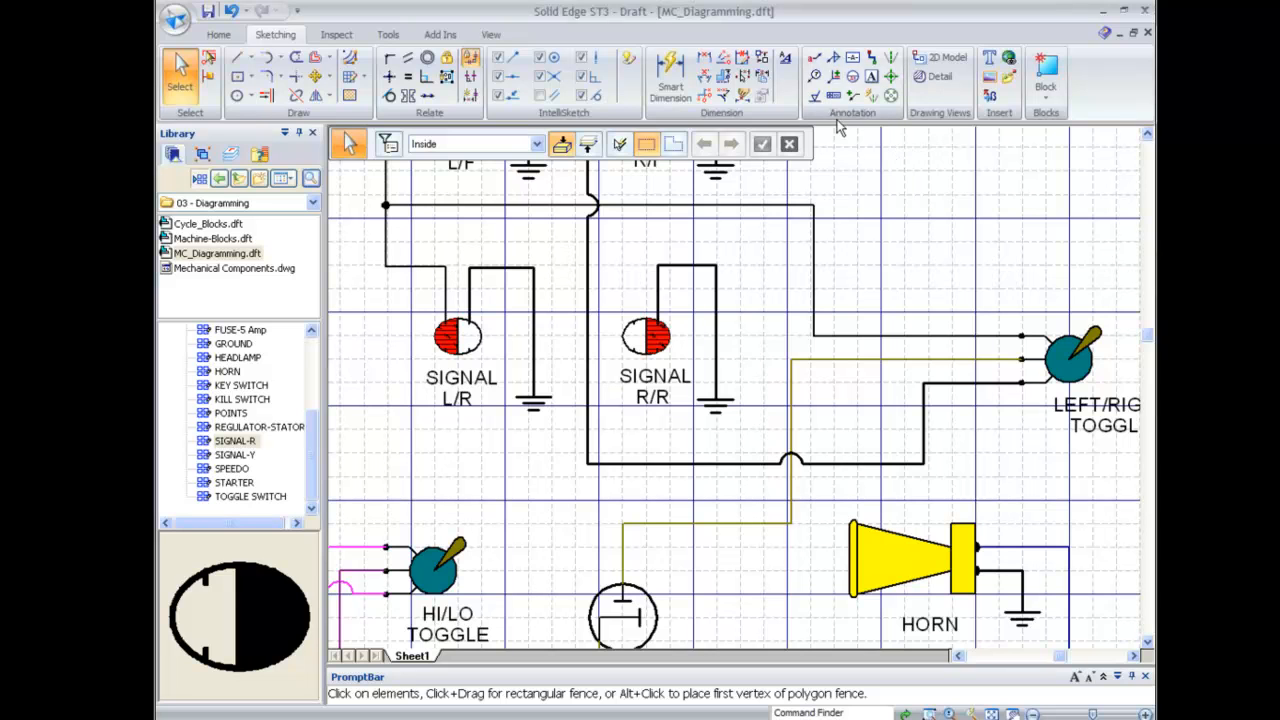
{"action": "left_click", "coordinate": [816, 58]}
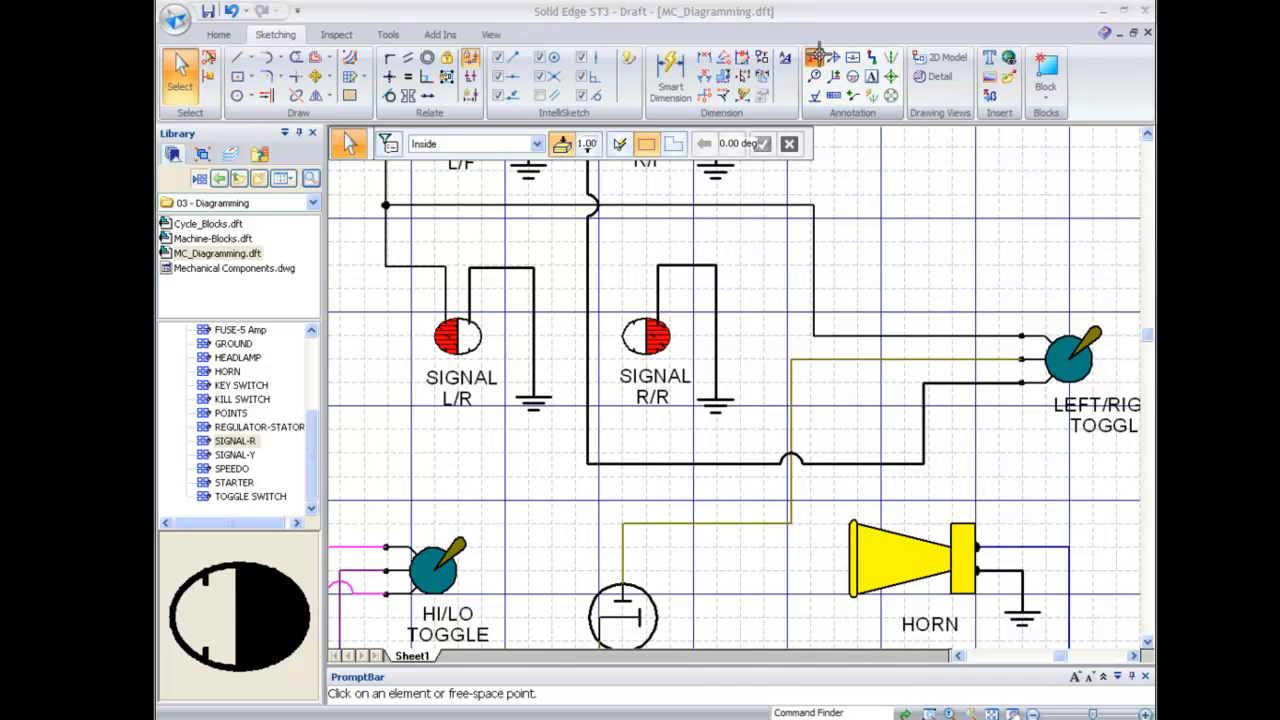
{"action": "type", "text": "Ye"}
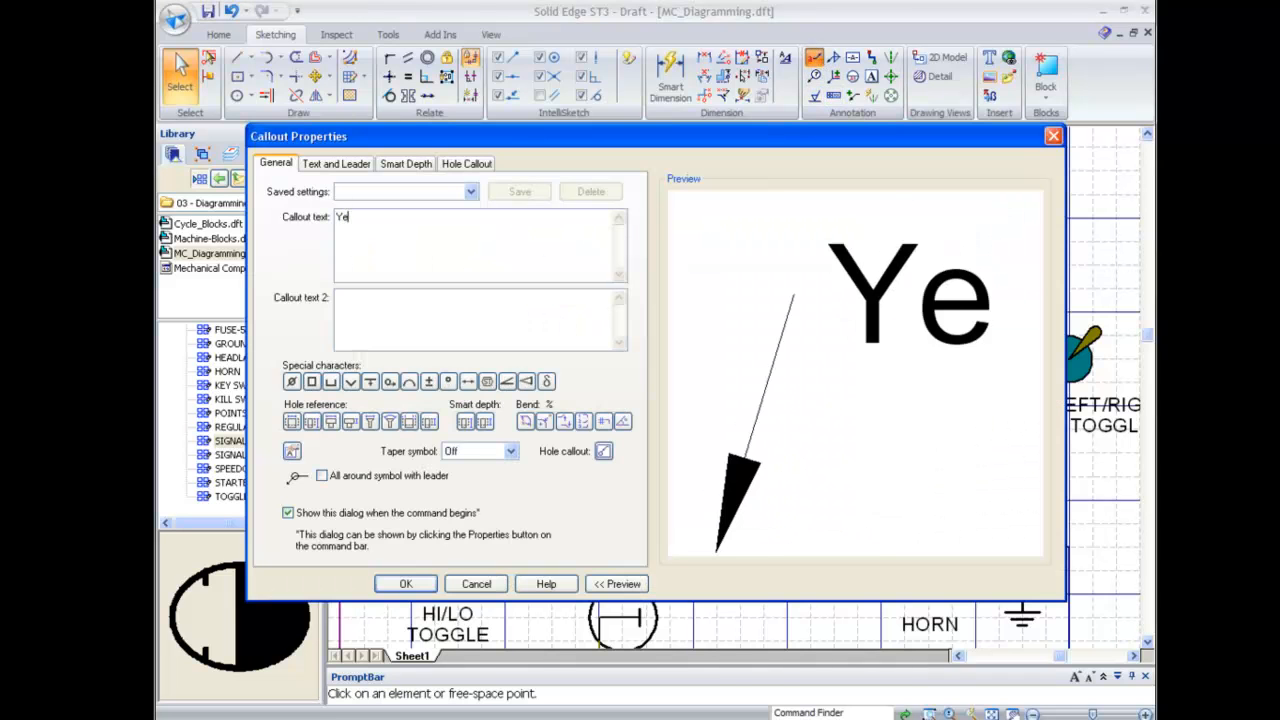
{"action": "type", "text": "llow"}
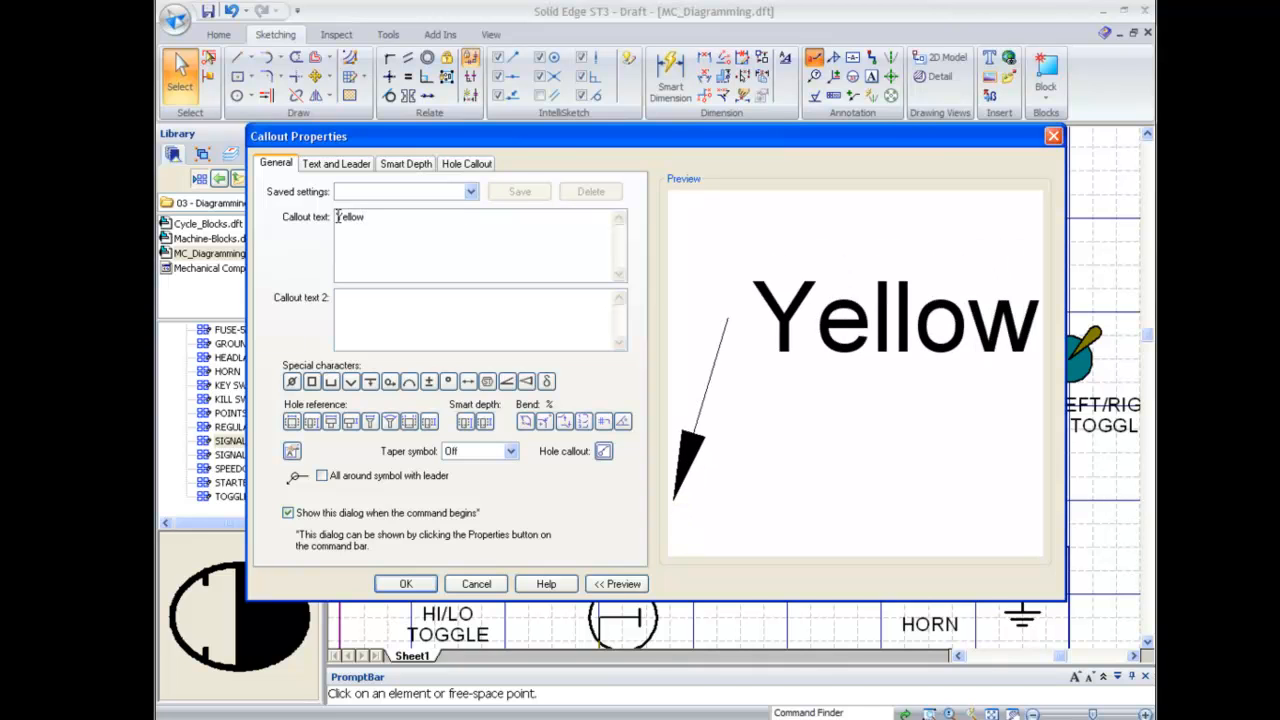
{"action": "left_click", "coordinate": [405, 585]}
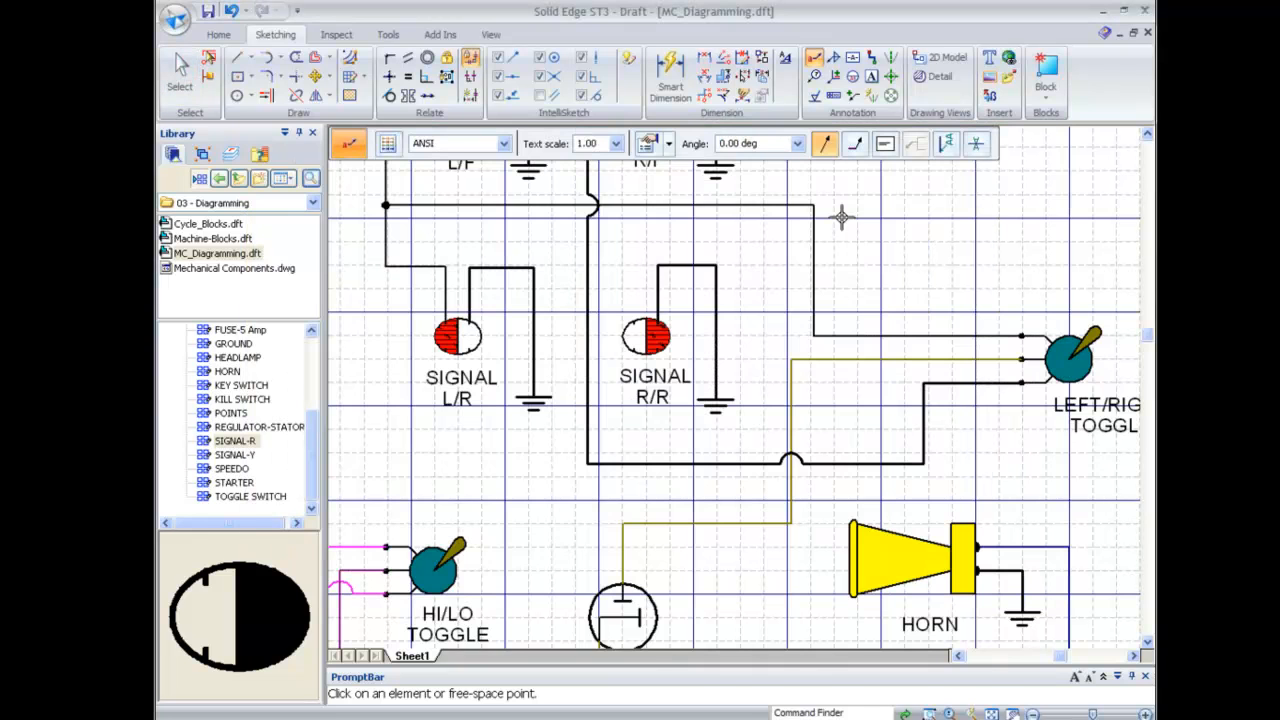
{"action": "left_click", "coordinate": [827, 147]}
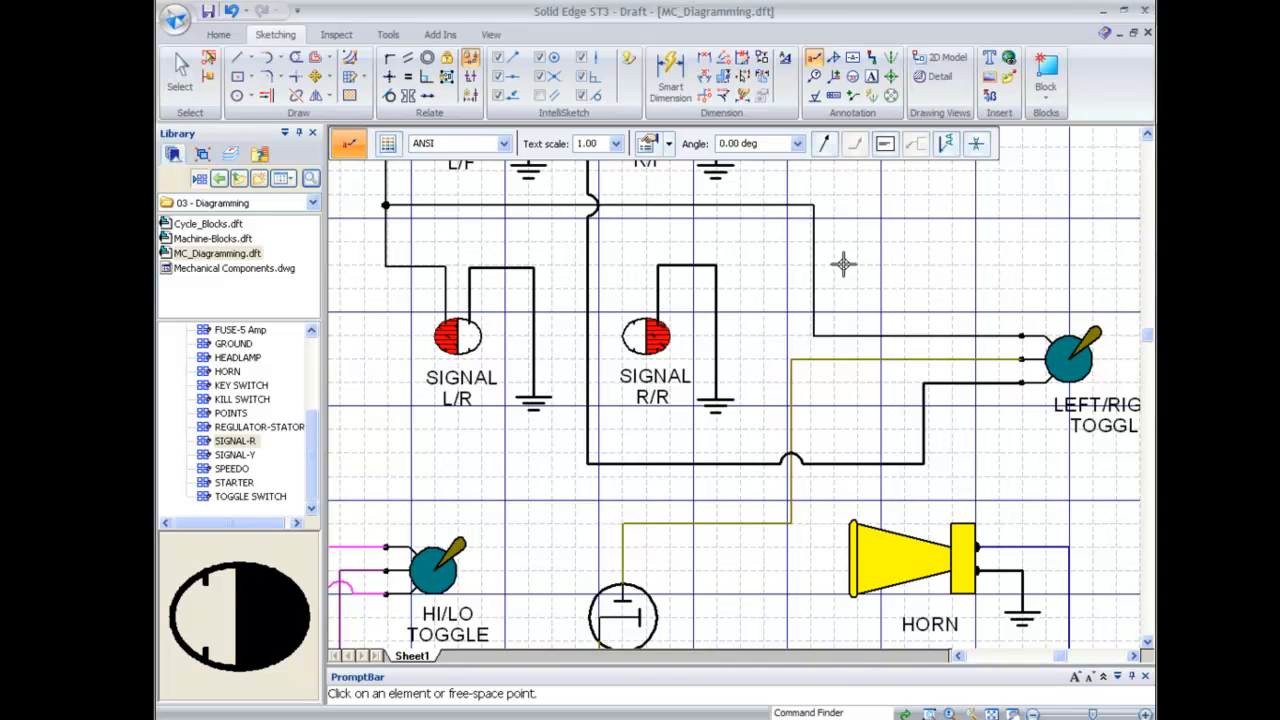
{"action": "left_click", "coordinate": [790, 388]}
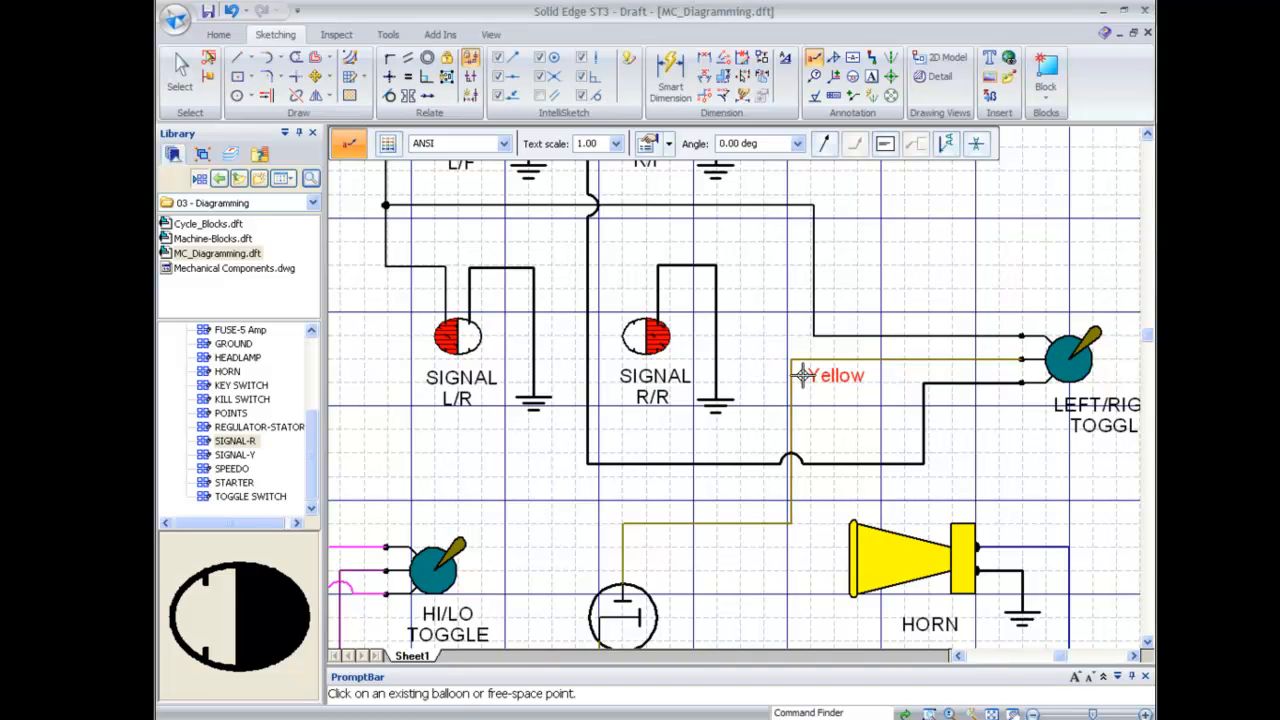
{"action": "left_click", "coordinate": [802, 375]}
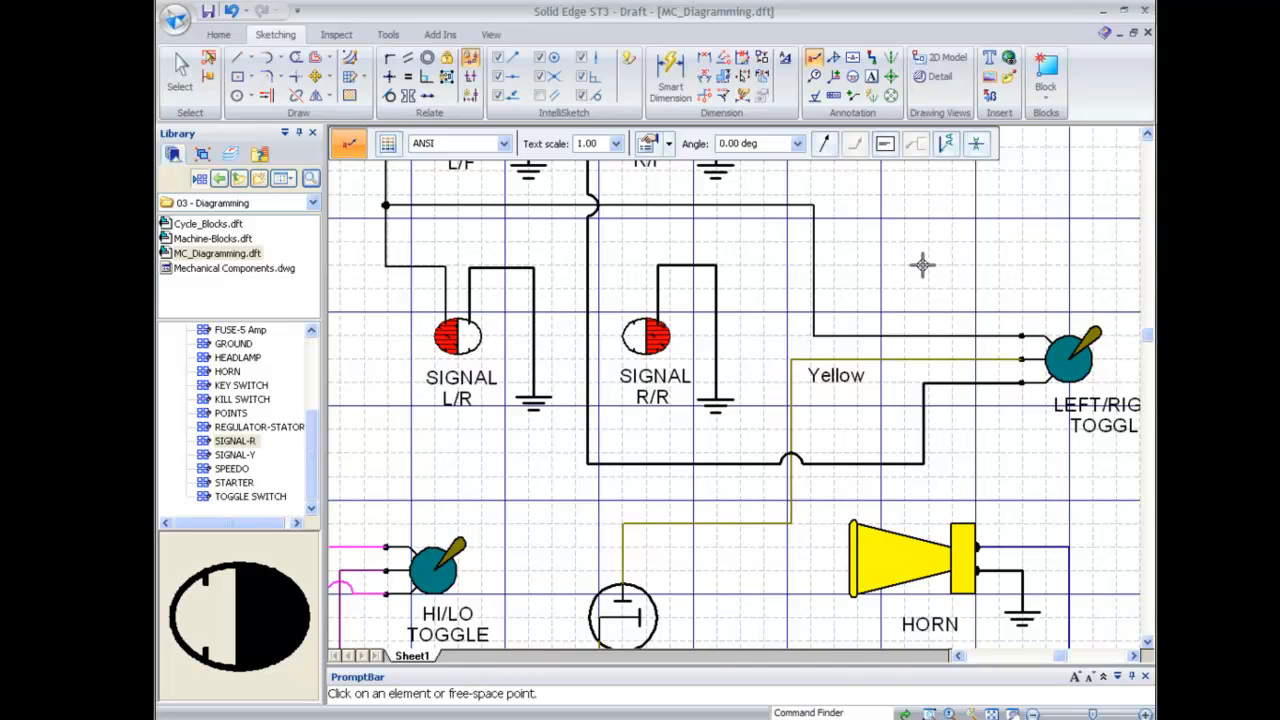
{"action": "key", "text": "Escape"}
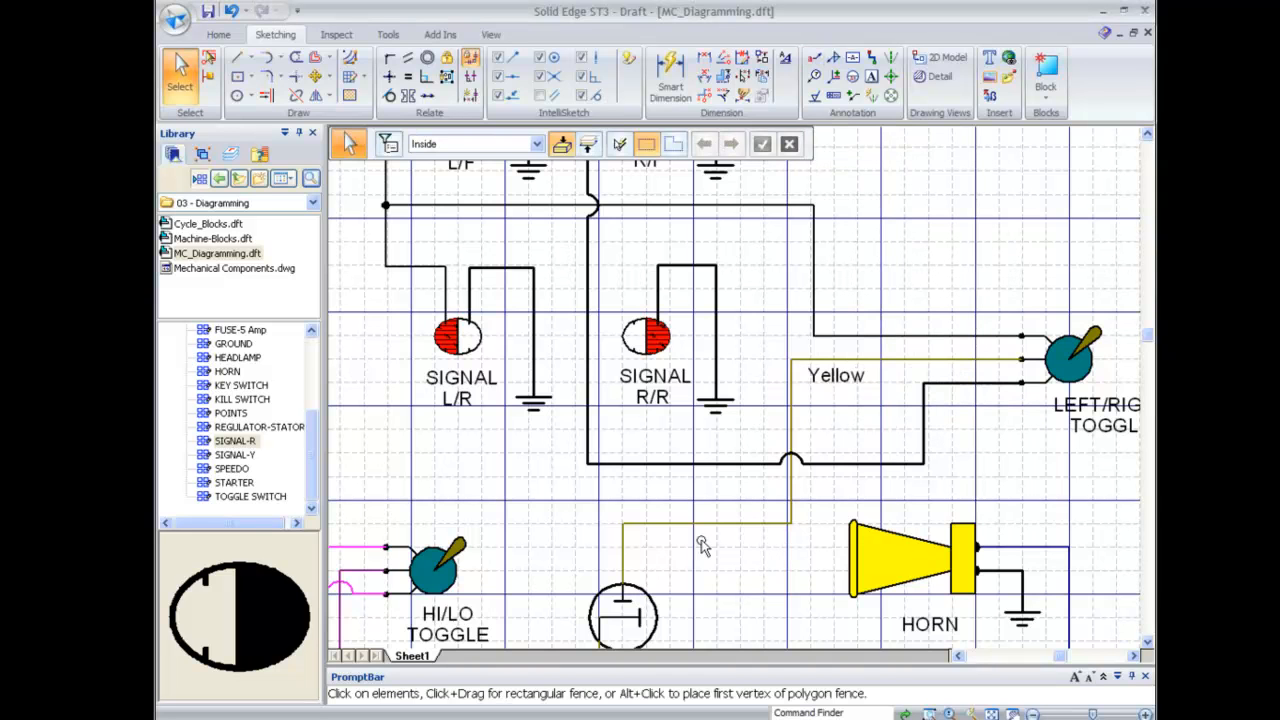
Move the corner of the olive connector above the signal flasher slightly left and then right, carrying the attached Yellow callout along
{"action": "left_click", "coordinate": [728, 525]}
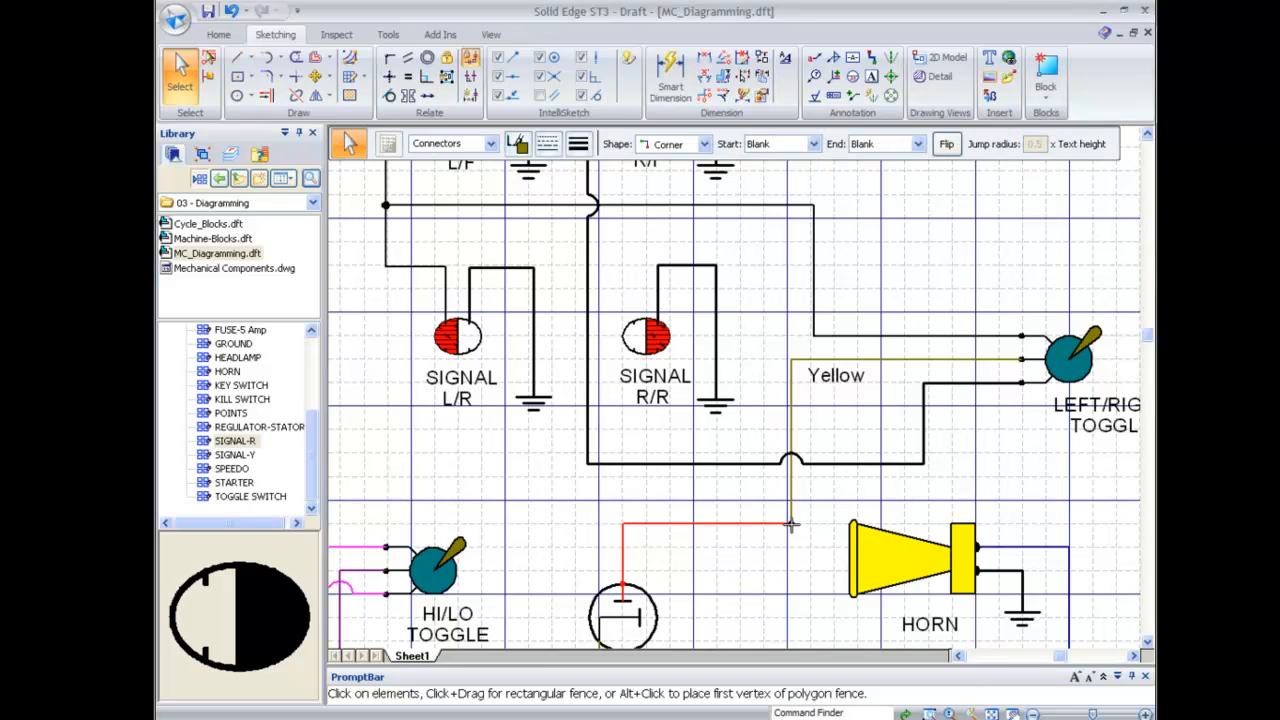
{"action": "left_click_drag", "start_coordinate": [790, 524], "coordinate": [778, 527]}
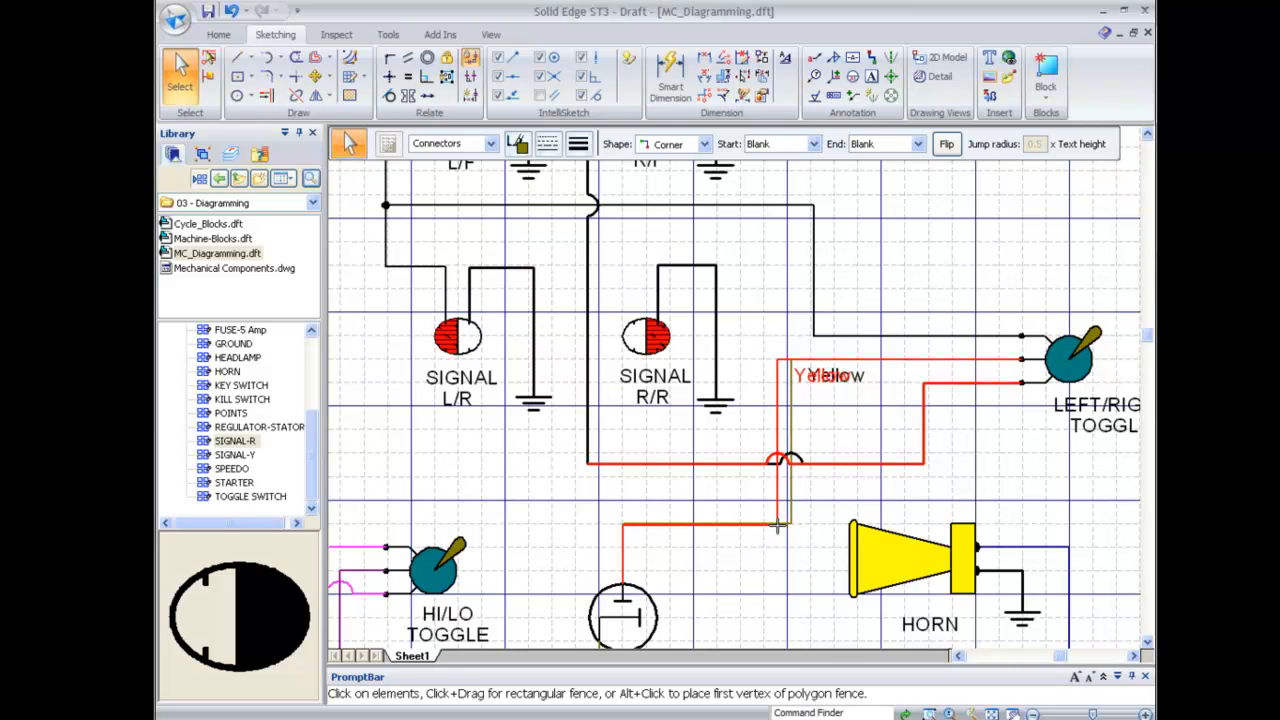
{"action": "left_click_drag", "start_coordinate": [778, 527], "coordinate": [810, 526]}
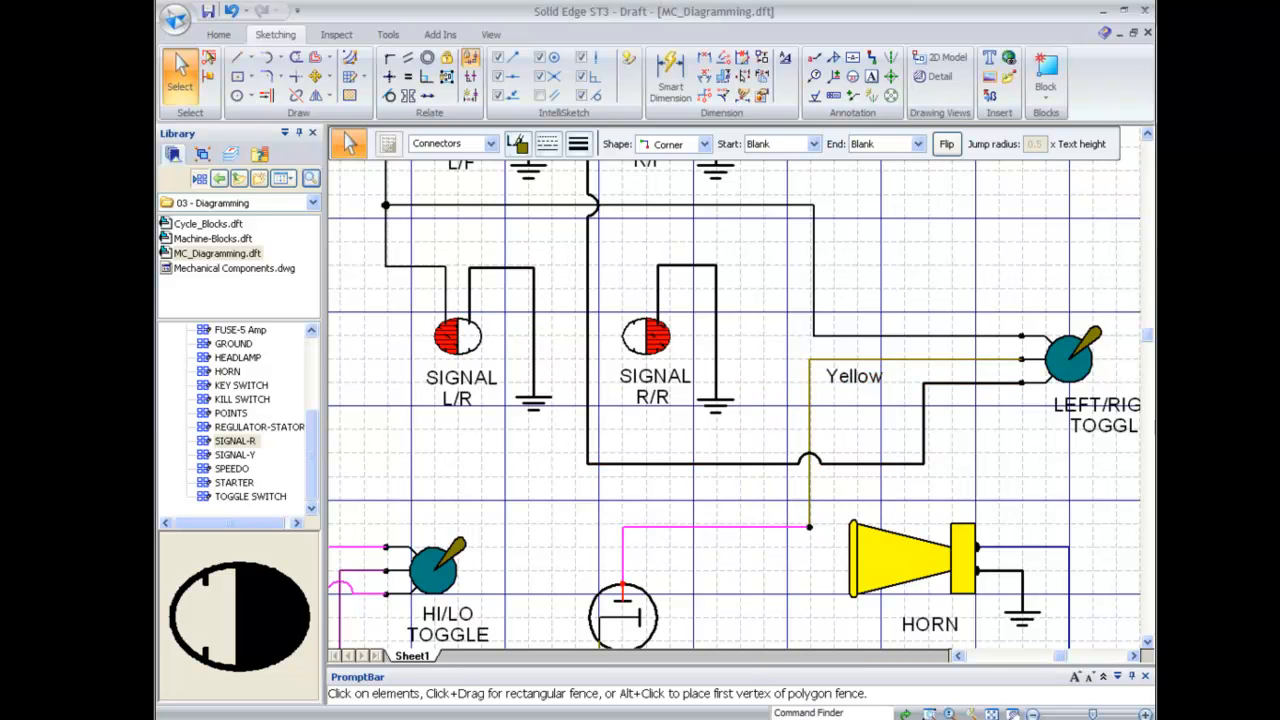
{"action": "left_click", "coordinate": [1006, 493]}
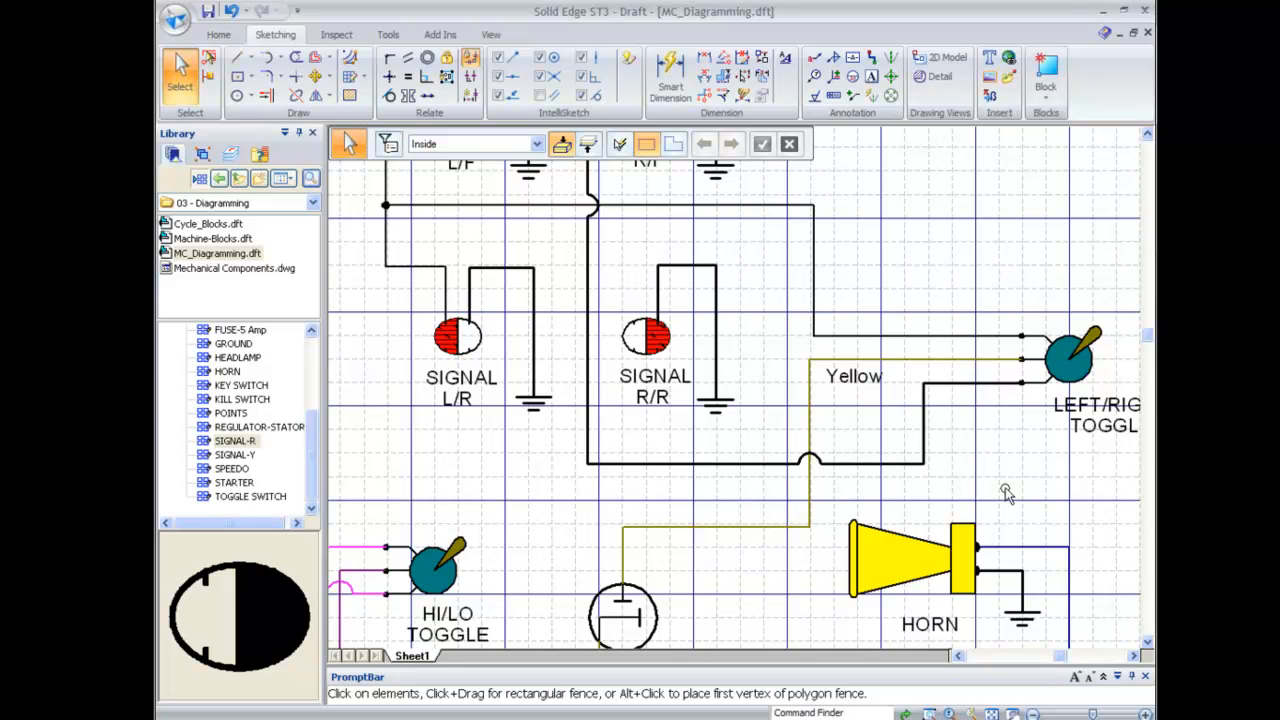
Delete the brake switch block located below the BRAKE LIGHT / TAIL LIGHT symbol
{"action": "key", "text": "ctrl+f"}
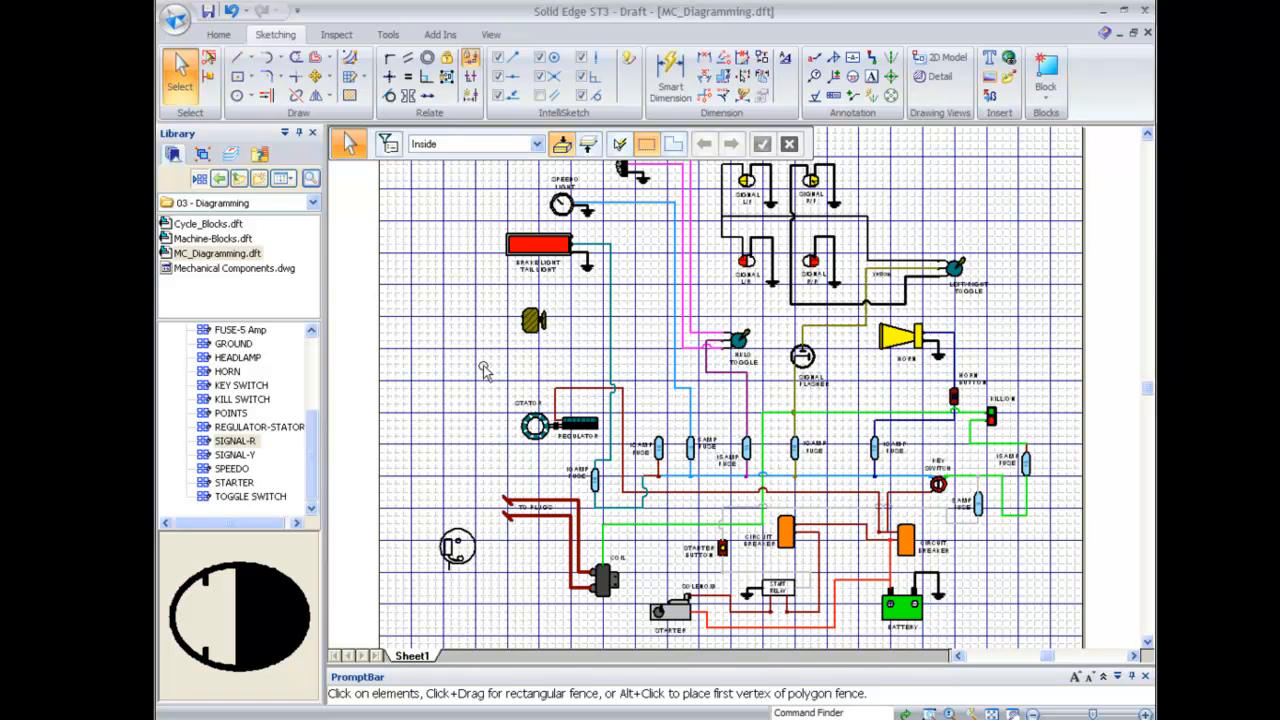
{"action": "right_click_drag", "start_coordinate": [484, 366], "coordinate": [475, 324]}
{"action": "left_click_drag", "start_coordinate": [600, 349], "coordinate": [420, 296]}
{"action": "right_click", "coordinate": [563, 326]}
{"action": "left_click_drag", "start_coordinate": [923, 467], "coordinate": [660, 305]}
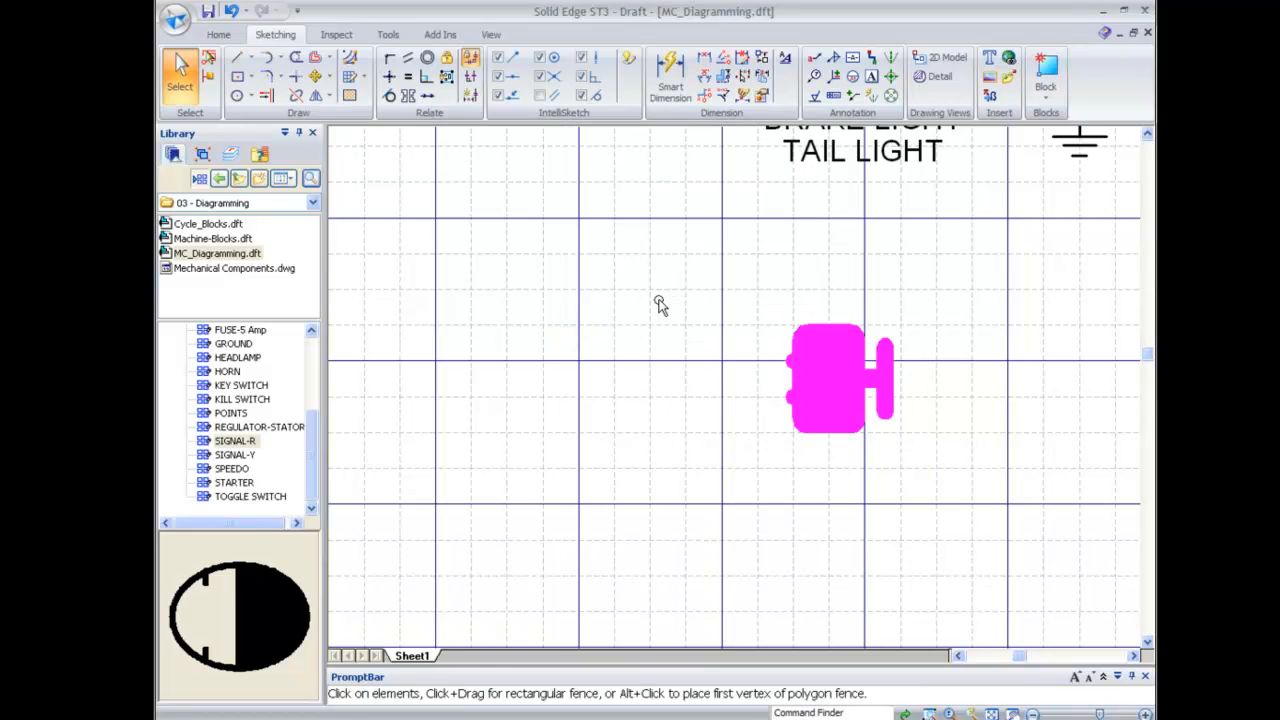
{"action": "key", "text": "Delete"}
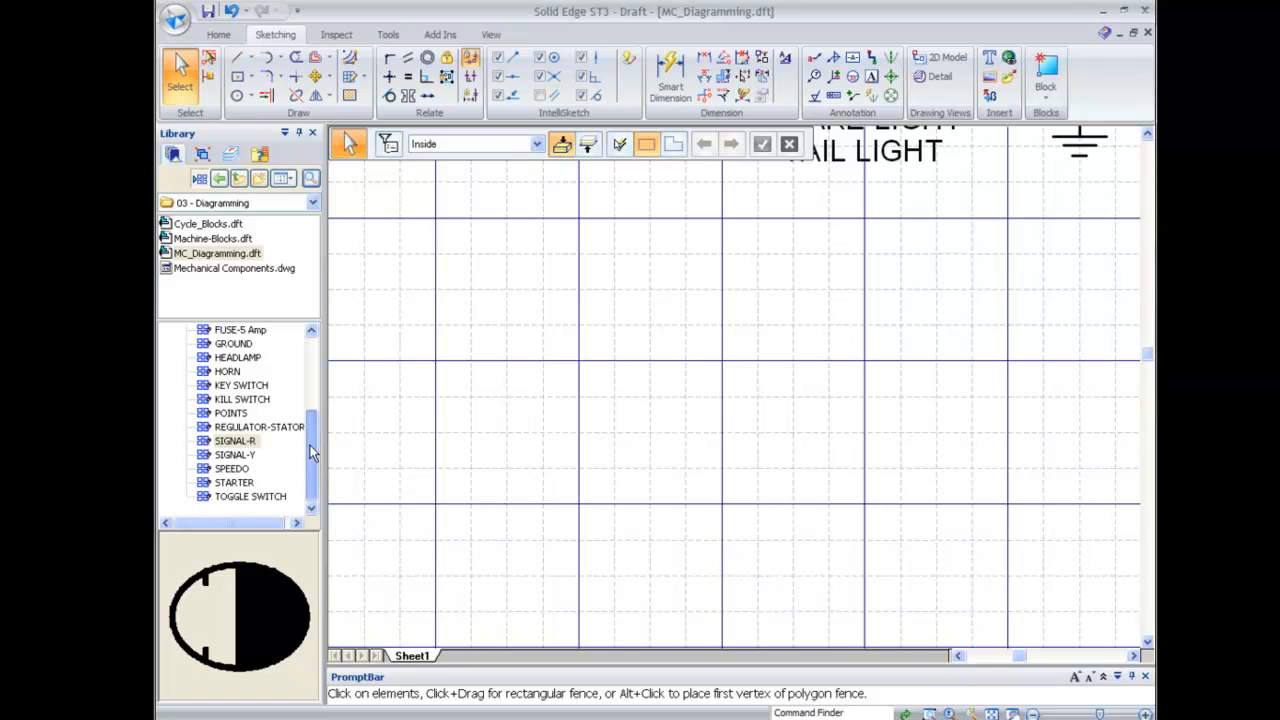
Place a Break Switch block from the active document's library below and left of the tail light, trying its rotations but keeping the original orientation
{"action": "scroll", "coordinate": [315, 405], "scroll_direction": "up", "scroll_amount": 2}
{"action": "left_click_drag", "start_coordinate": [315, 405], "coordinate": [315, 359]}
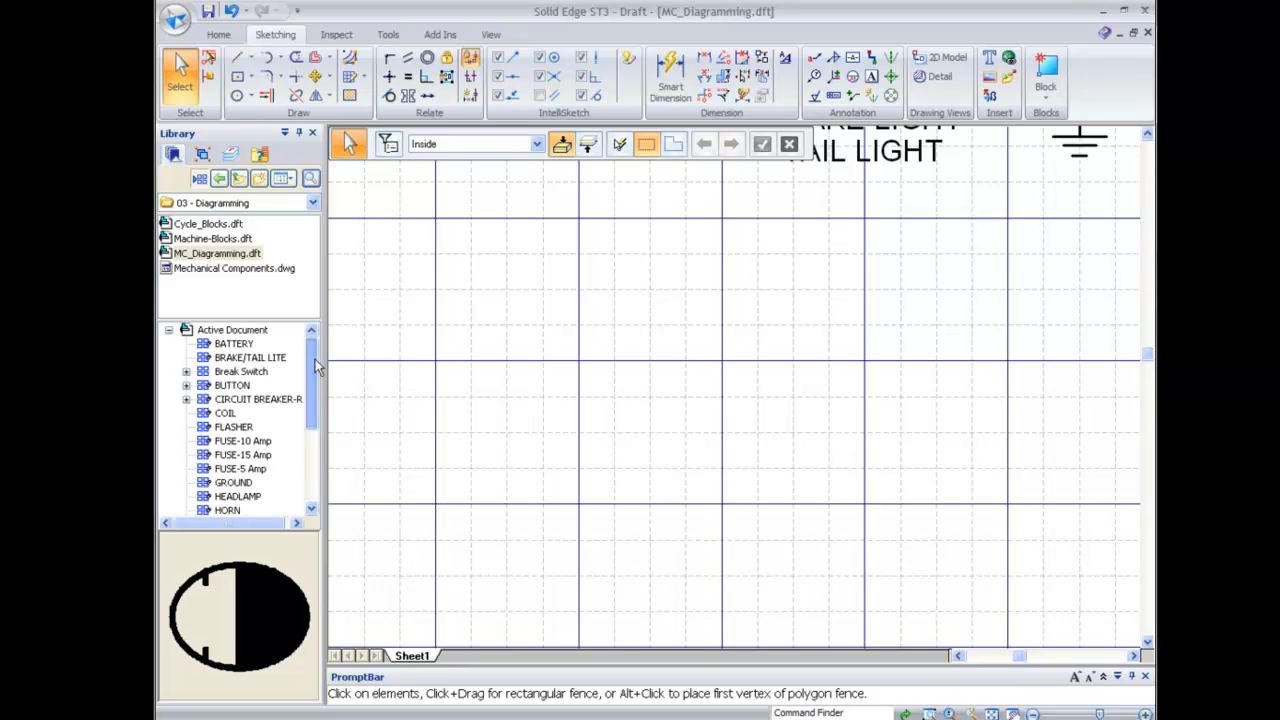
{"action": "left_click", "coordinate": [233, 373]}
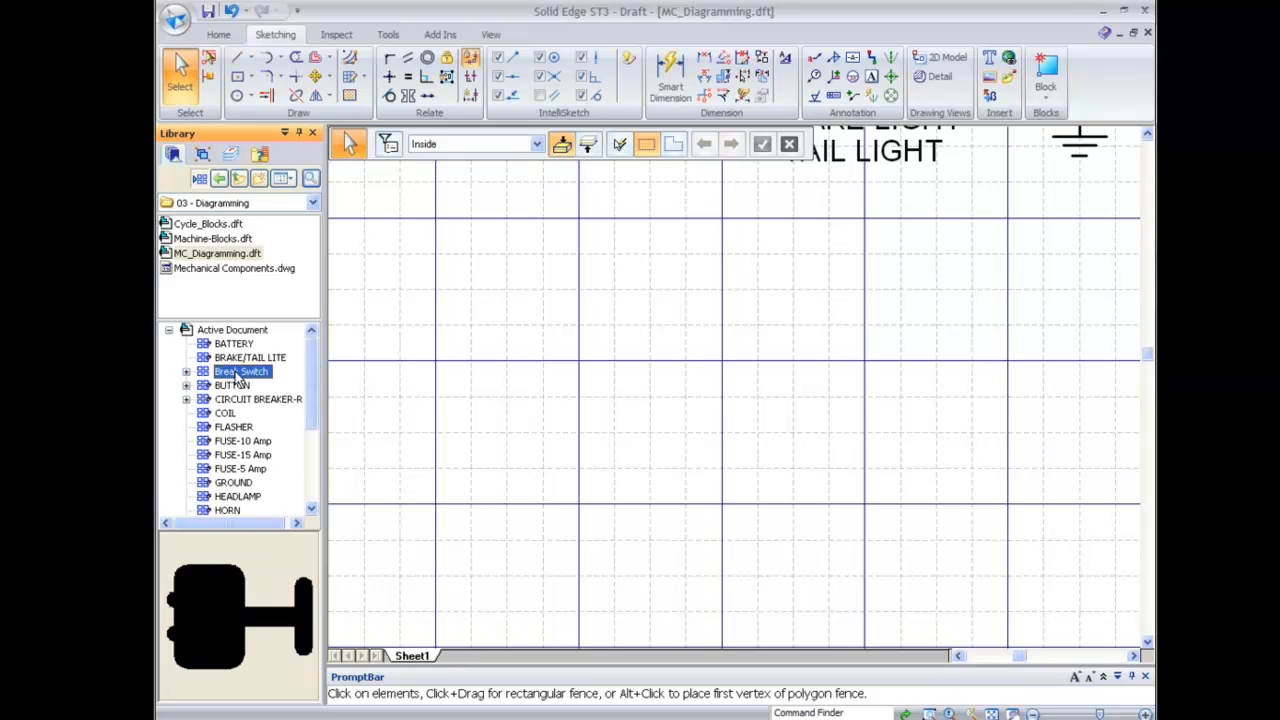
{"action": "left_click_drag", "start_coordinate": [237, 377], "coordinate": [281, 376]}
{"action": "left_click_drag", "start_coordinate": [281, 376], "coordinate": [427, 350]}
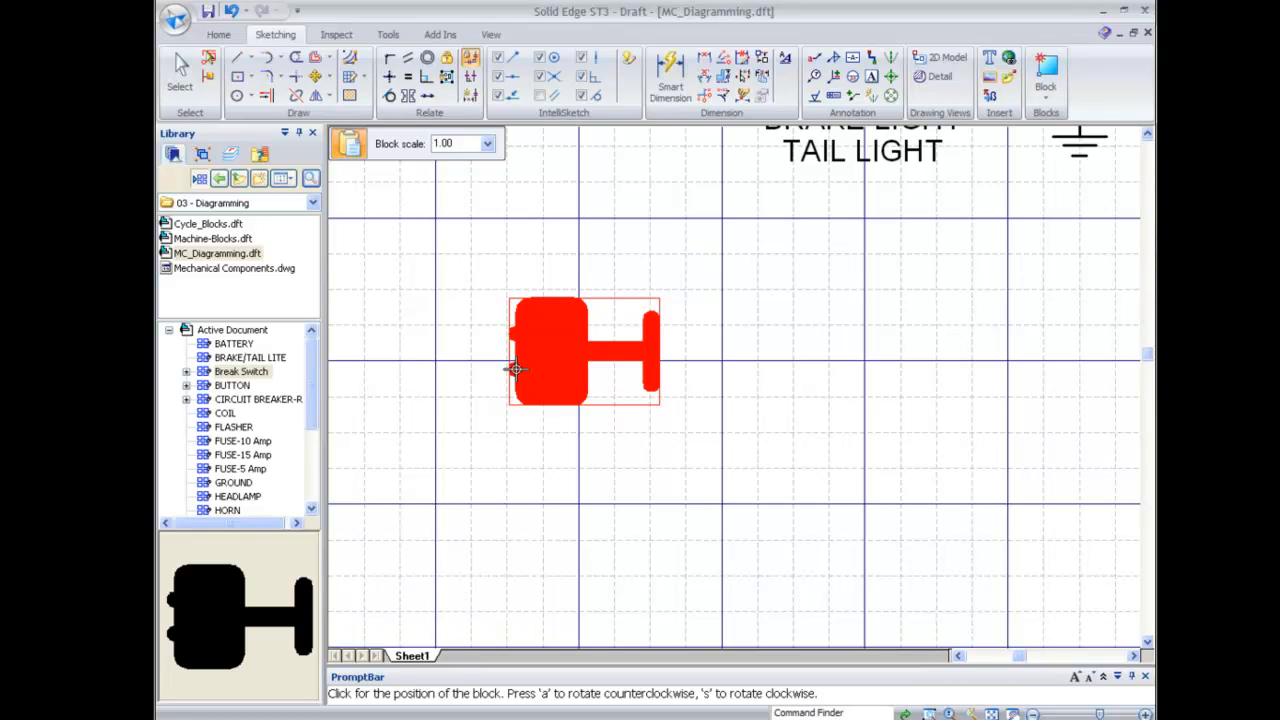
{"action": "key", "text": "a"}
{"action": "key", "text": "s"}
{"action": "key", "text": "s"}
{"action": "key", "text": "a"}
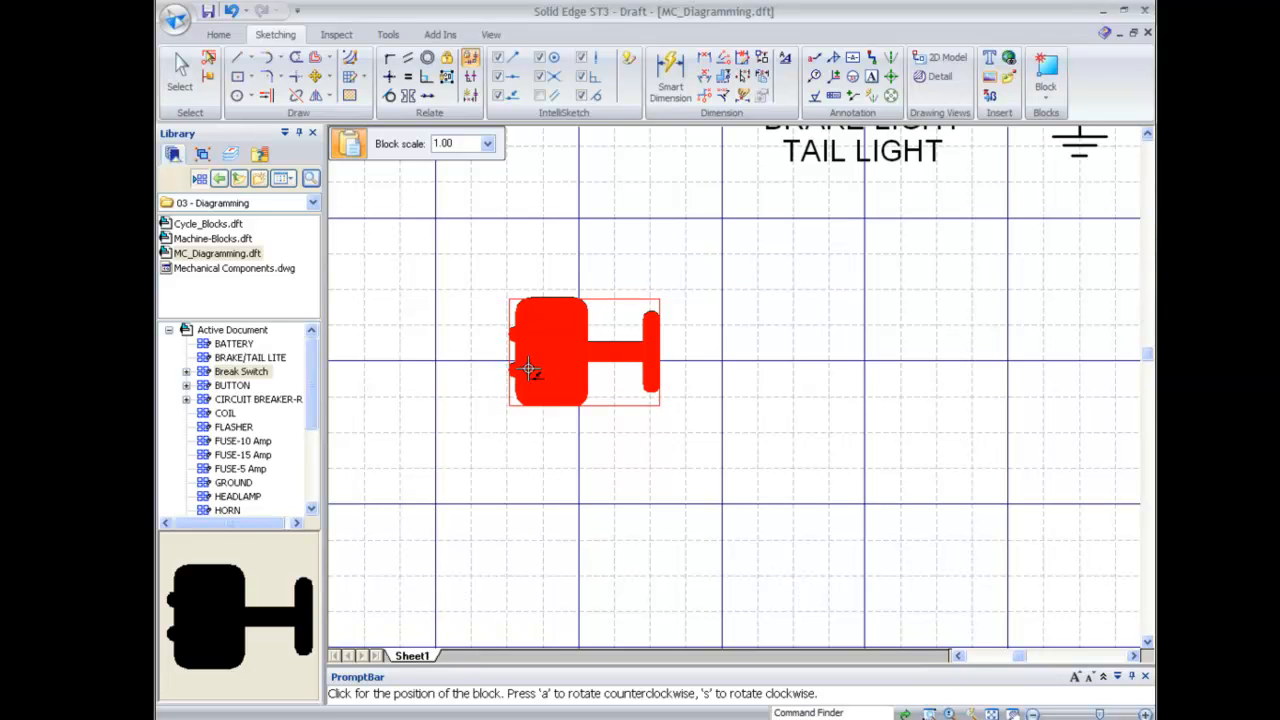
{"action": "left_click", "coordinate": [514, 369]}
{"action": "key", "text": "Escape"}
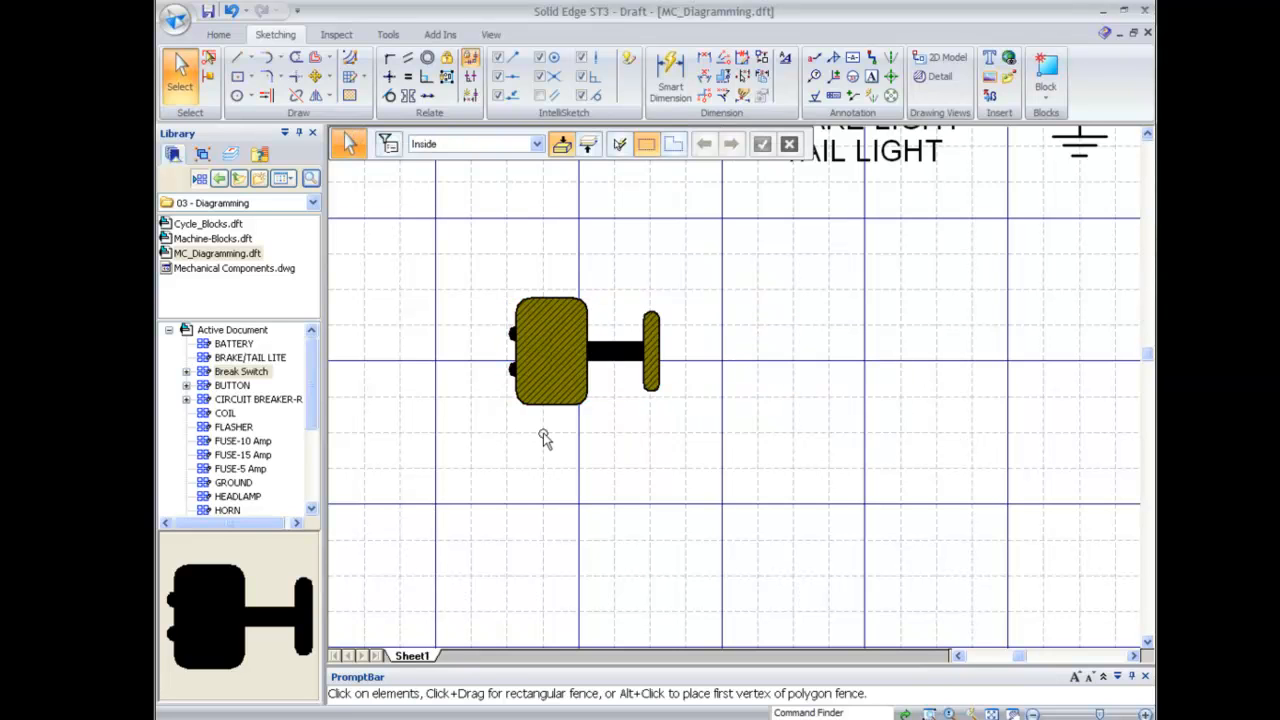
Switch the placed Break Switch block's view to Closed and back to Open
{"action": "left_click", "coordinate": [554, 401]}
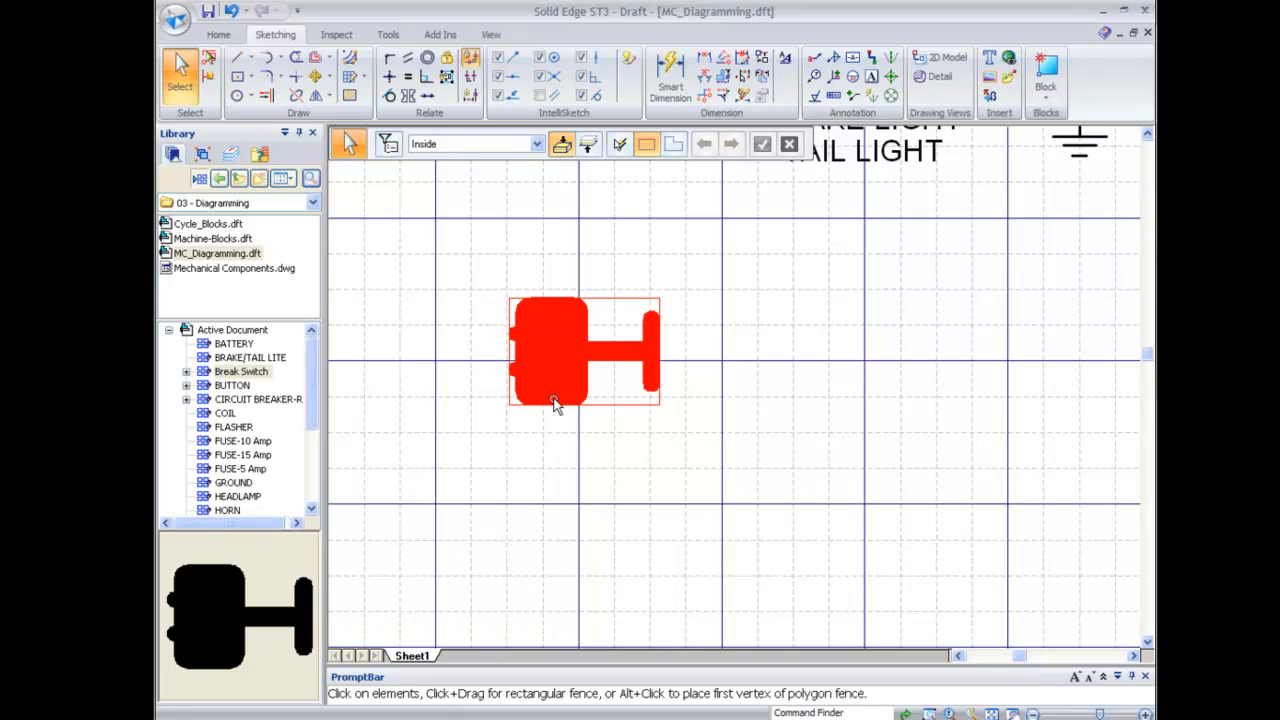
{"action": "left_click", "coordinate": [554, 401]}
{"action": "left_click", "coordinate": [554, 401]}
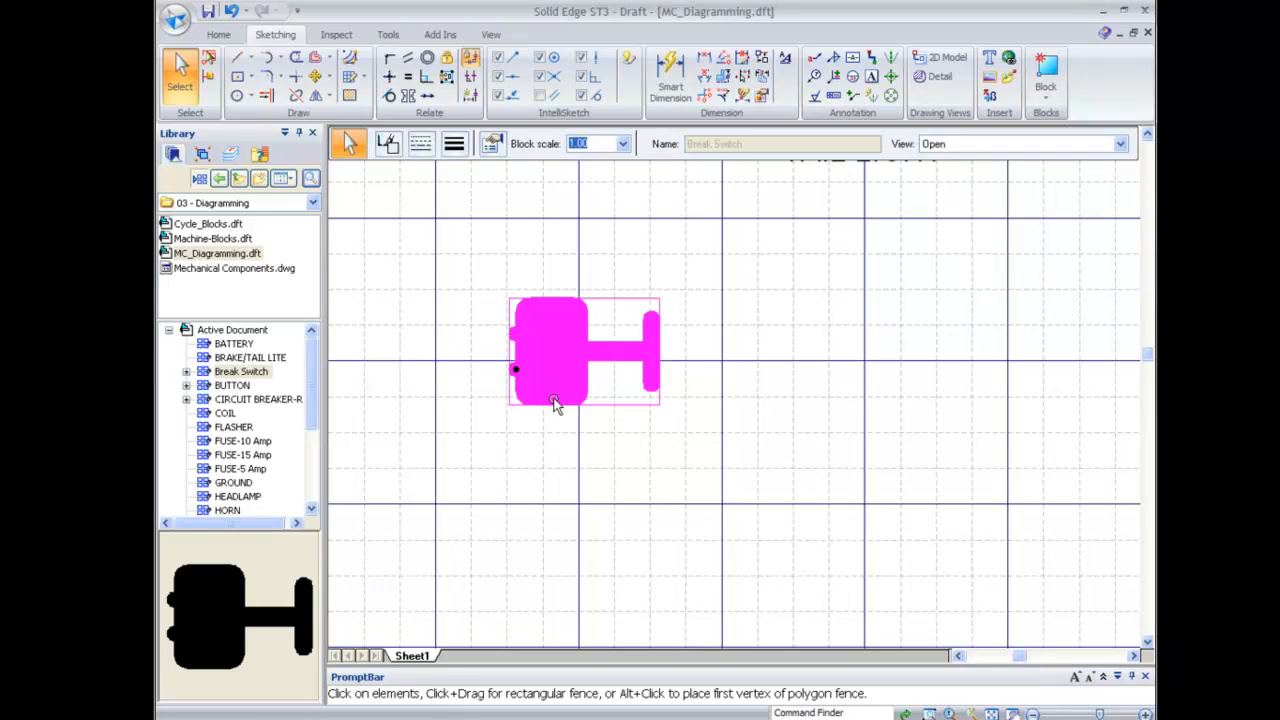
{"action": "left_click", "coordinate": [1037, 144]}
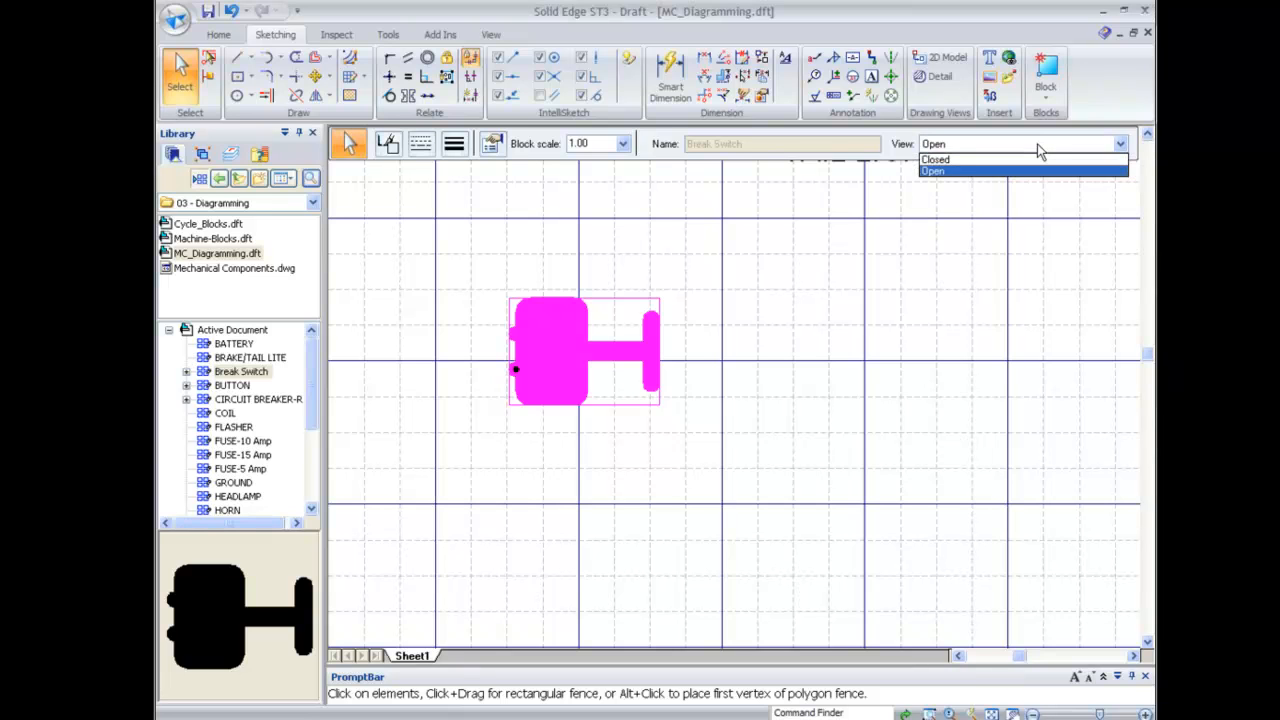
{"action": "left_click", "coordinate": [1037, 161]}
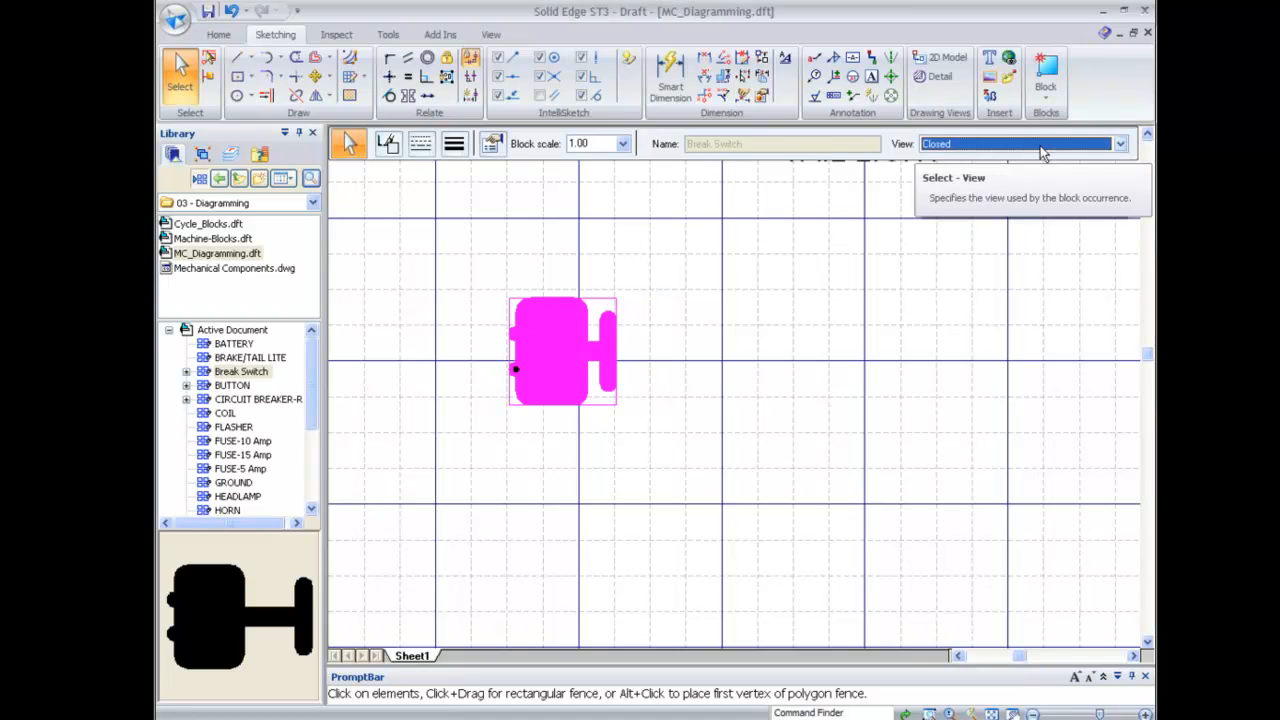
{"action": "left_click", "coordinate": [1042, 150]}
{"action": "left_click", "coordinate": [1037, 174]}
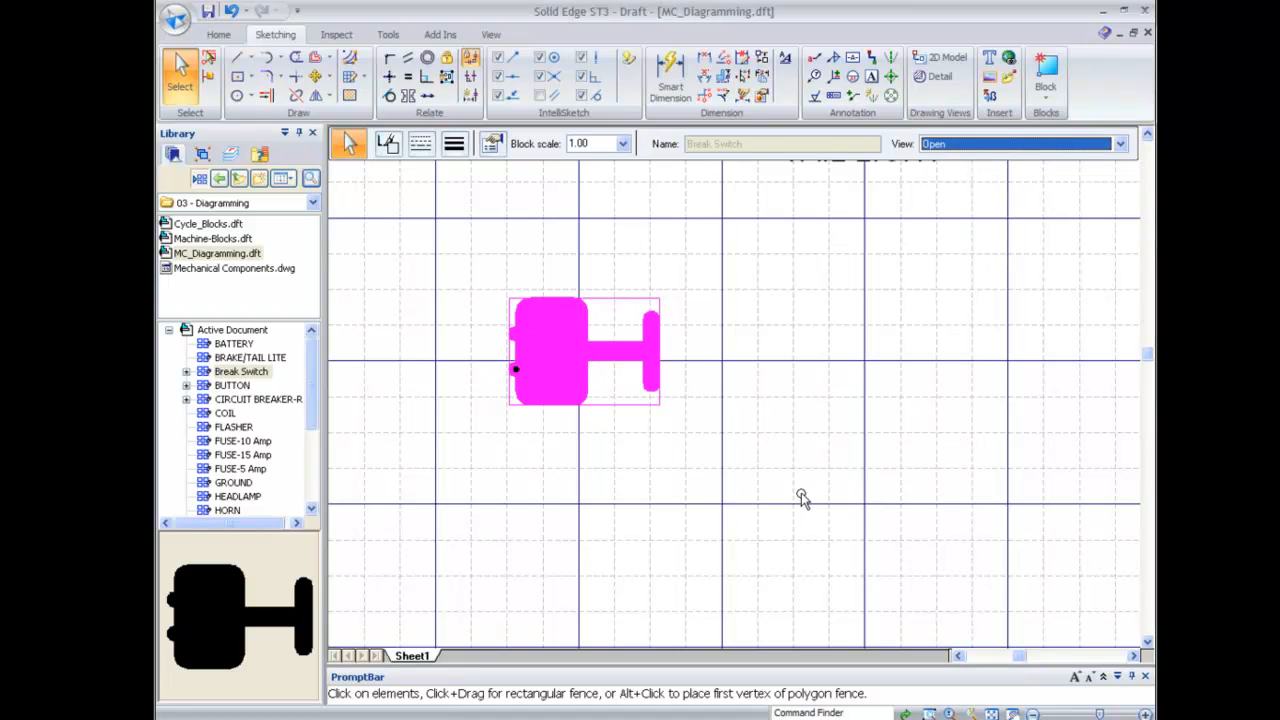
{"action": "left_click", "coordinate": [740, 483]}
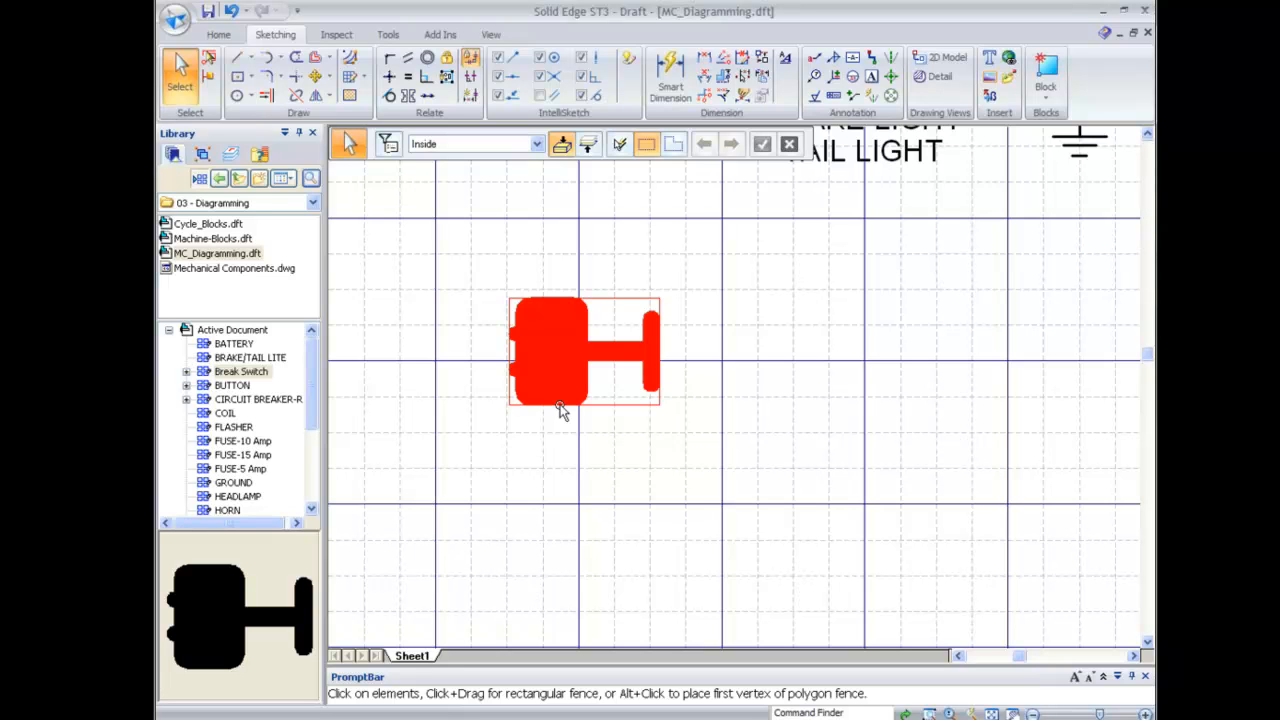
Create a standalone block label named Break Switch and place it just below the placed switch symbol
{"action": "left_click", "coordinate": [1045, 100]}
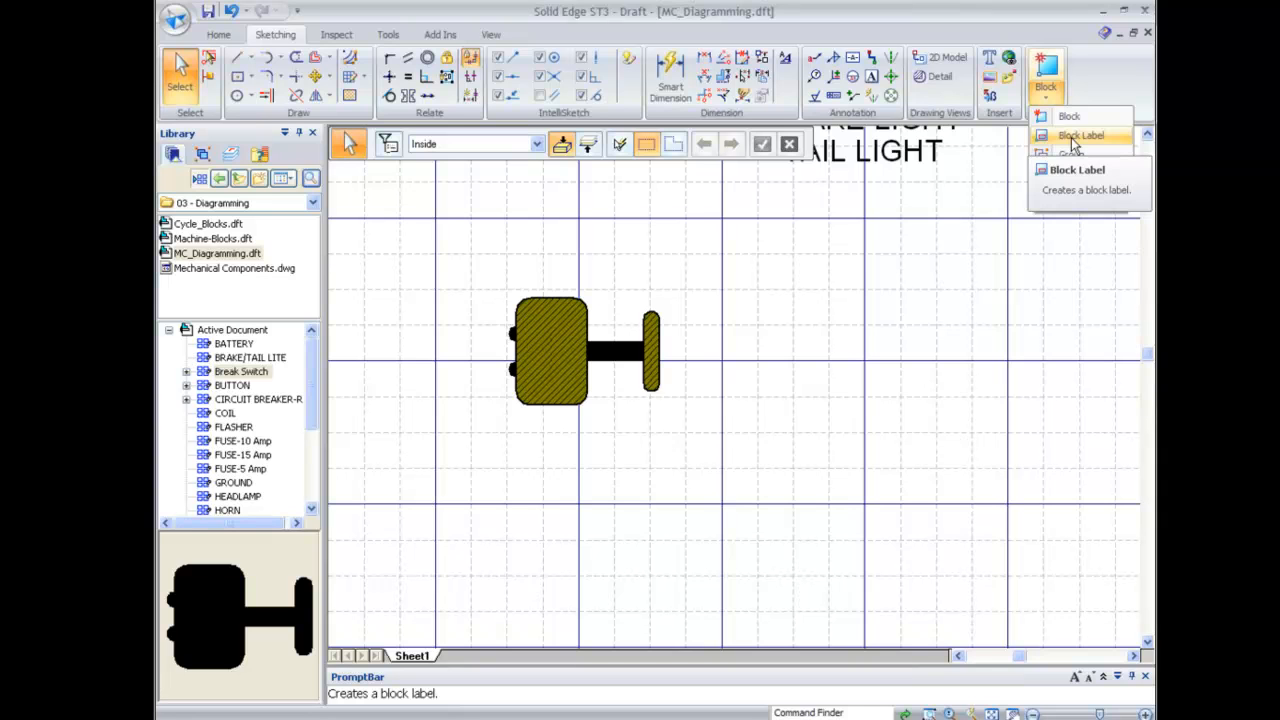
{"action": "left_click", "coordinate": [1075, 137]}
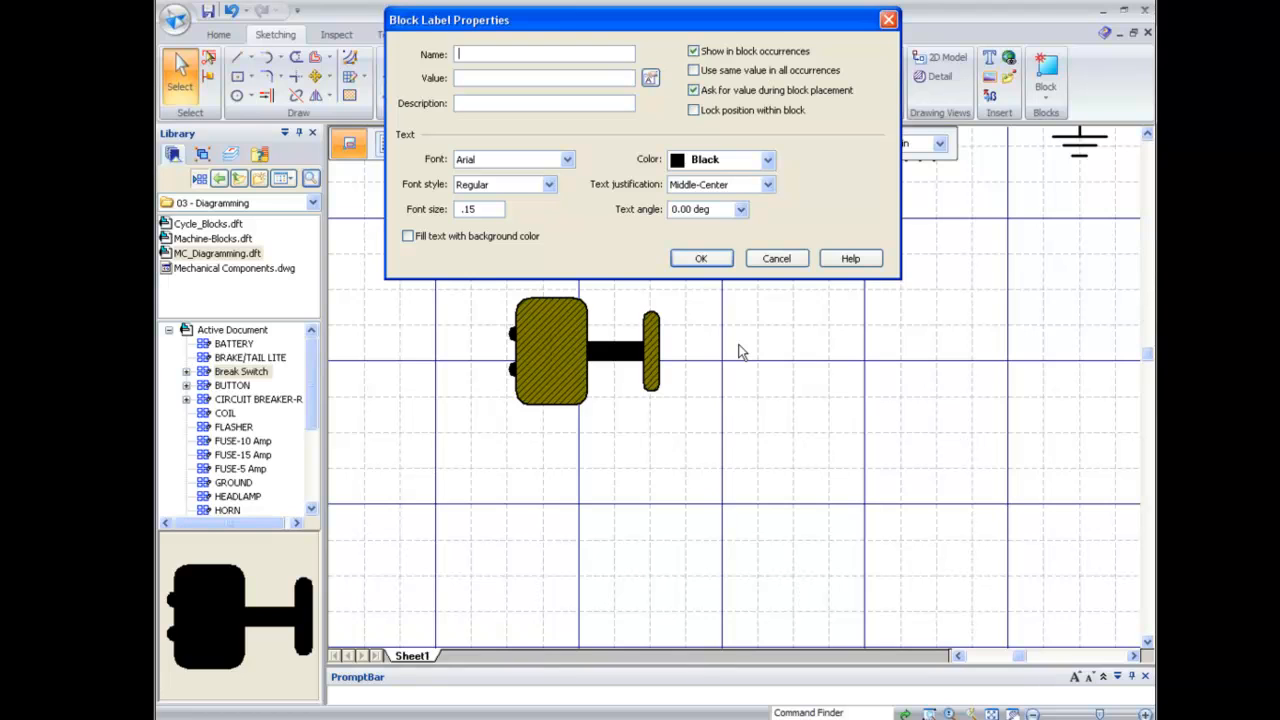
{"action": "type", "text": "S"}
{"action": "key", "text": "BackSpace"}
{"action": "type", "text": "Break Switch"}
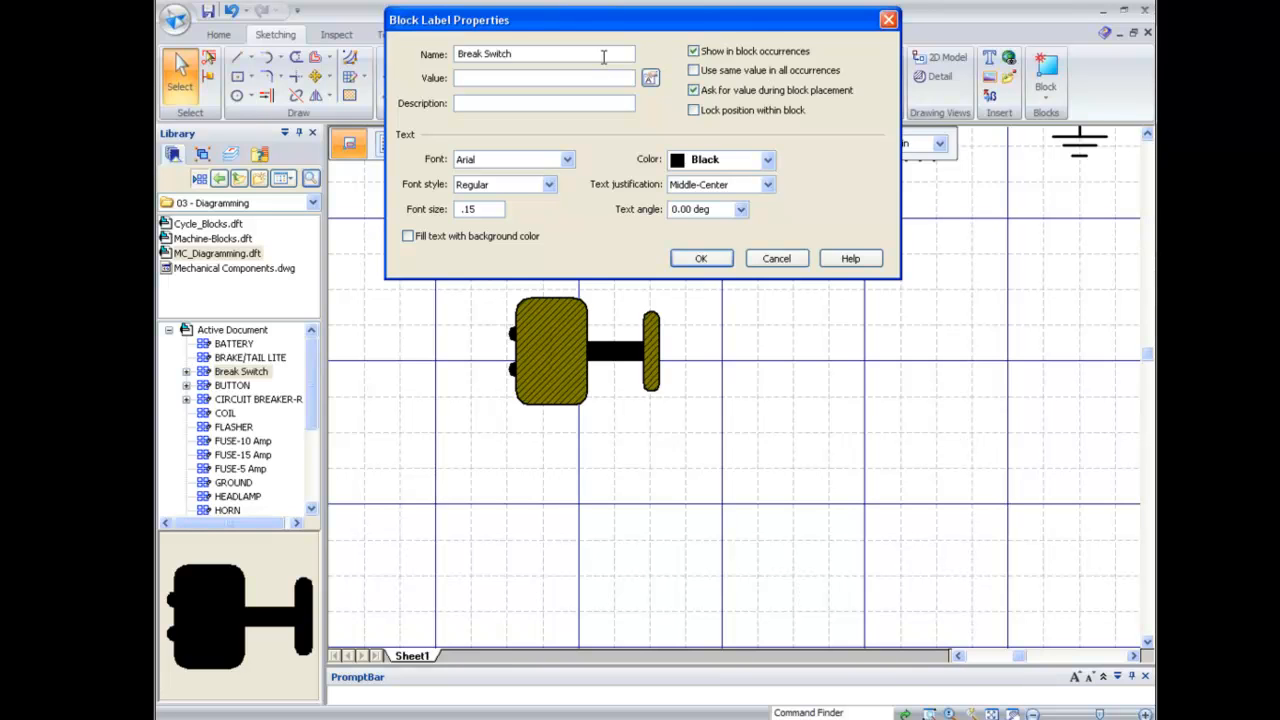
{"action": "left_click", "coordinate": [720, 263]}
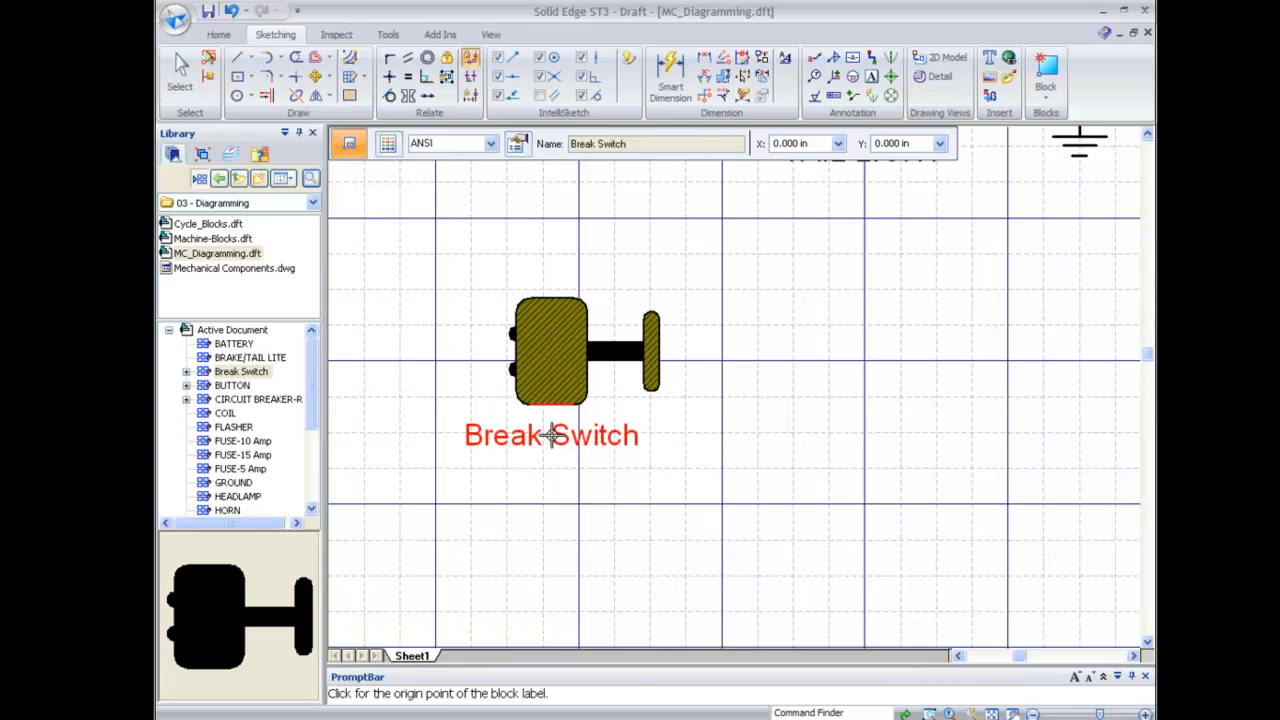
{"action": "left_click", "coordinate": [551, 435]}
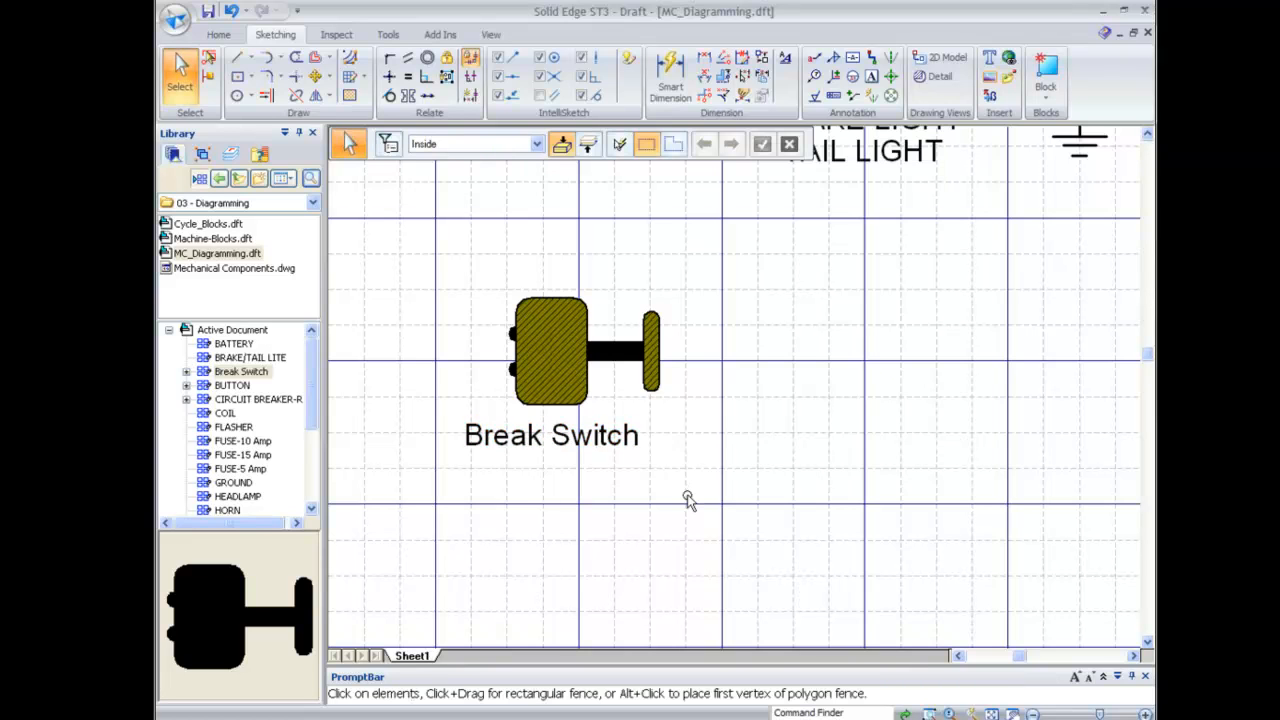
Move the loose Break Switch label and the switch block separately slightly left, and delete the label
{"action": "left_click", "coordinate": [629, 451]}
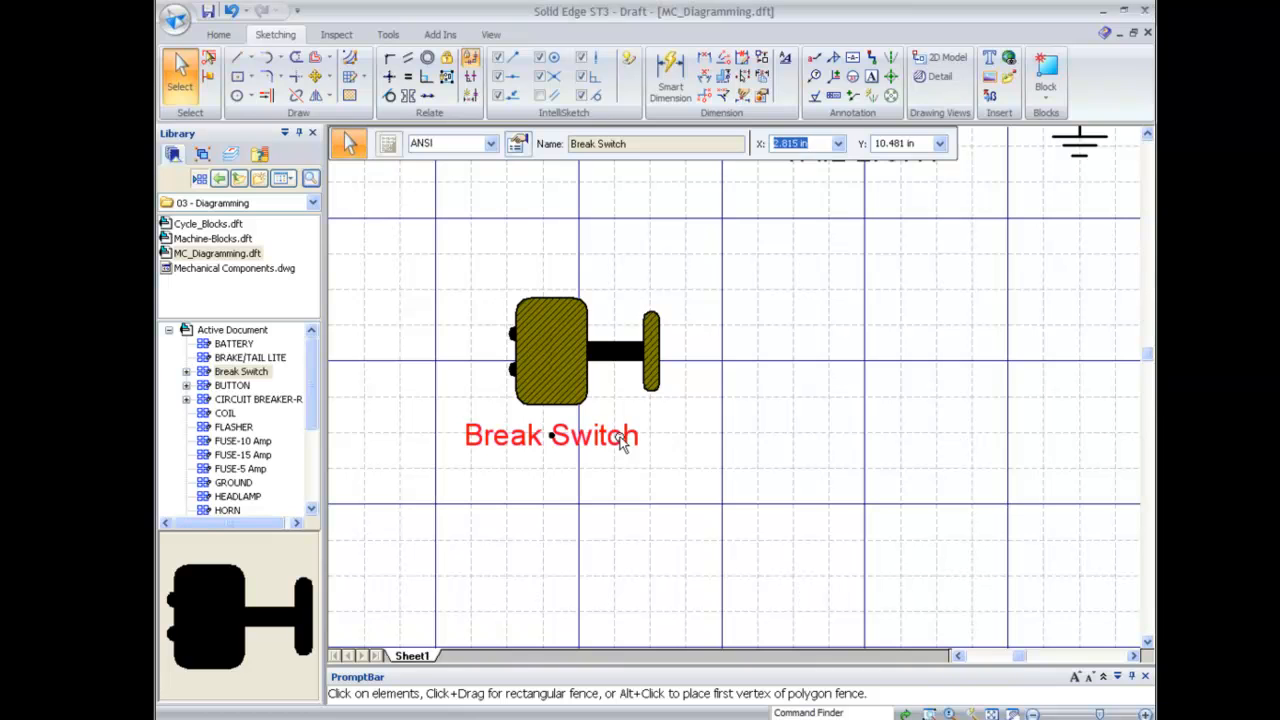
{"action": "mouse_move", "coordinate": [625, 437]}
{"action": "left_mouse_down"}
{"action": "mouse_move", "coordinate": [695, 497]}
{"action": "mouse_move", "coordinate": [752, 443]}
{"action": "mouse_move", "coordinate": [680, 494]}
{"action": "mouse_move", "coordinate": [617, 451]}
{"action": "mouse_move", "coordinate": [626, 441]}
{"action": "left_mouse_up"}
{"action": "left_click", "coordinate": [576, 373]}
{"action": "mouse_move", "coordinate": [576, 373]}
{"action": "left_mouse_down"}
{"action": "mouse_move", "coordinate": [688, 397]}
{"action": "mouse_move", "coordinate": [580, 263]}
{"action": "mouse_move", "coordinate": [536, 337]}
{"action": "mouse_move", "coordinate": [531, 388]}
{"action": "left_mouse_up"}
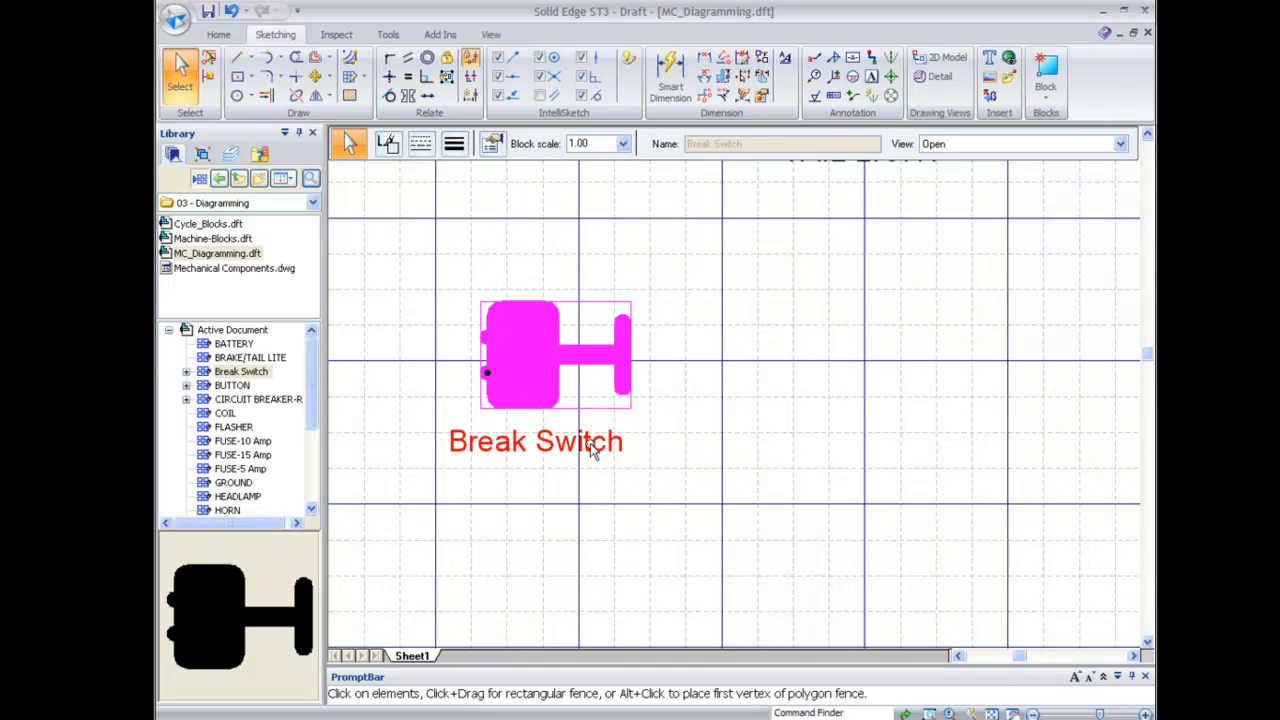
{"action": "left_click", "coordinate": [592, 450]}
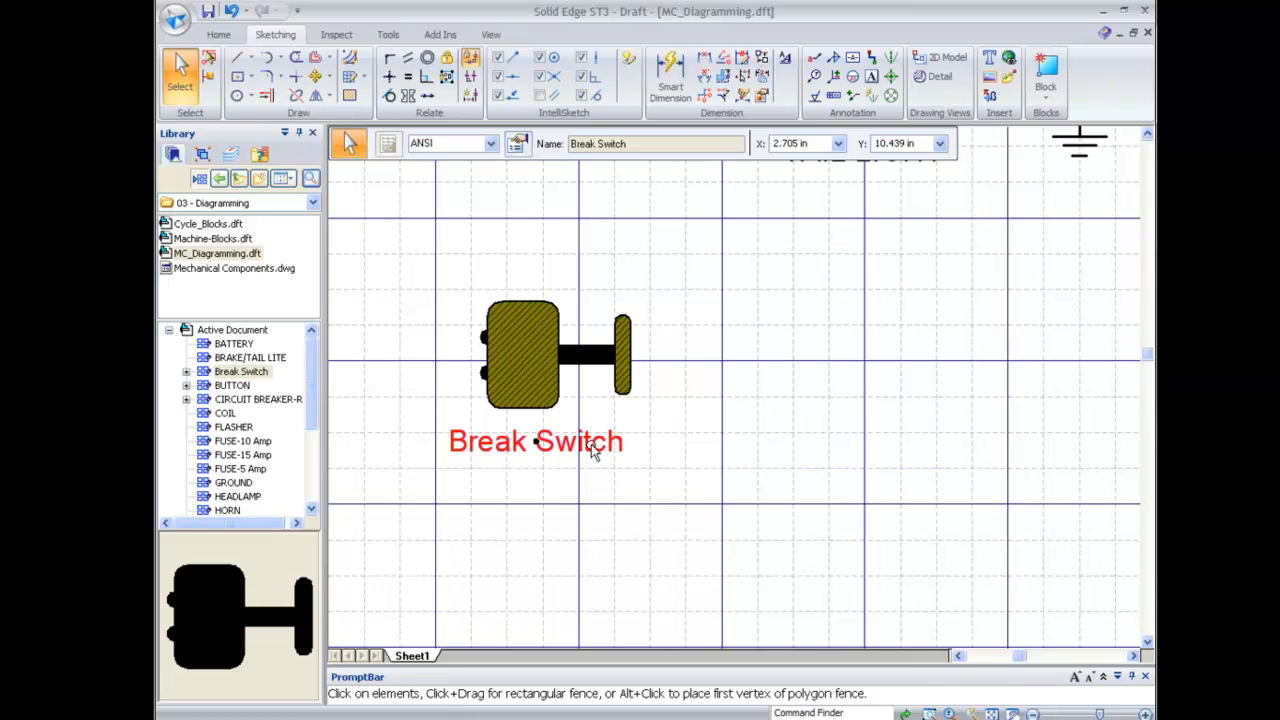
{"action": "key", "text": "Delete"}
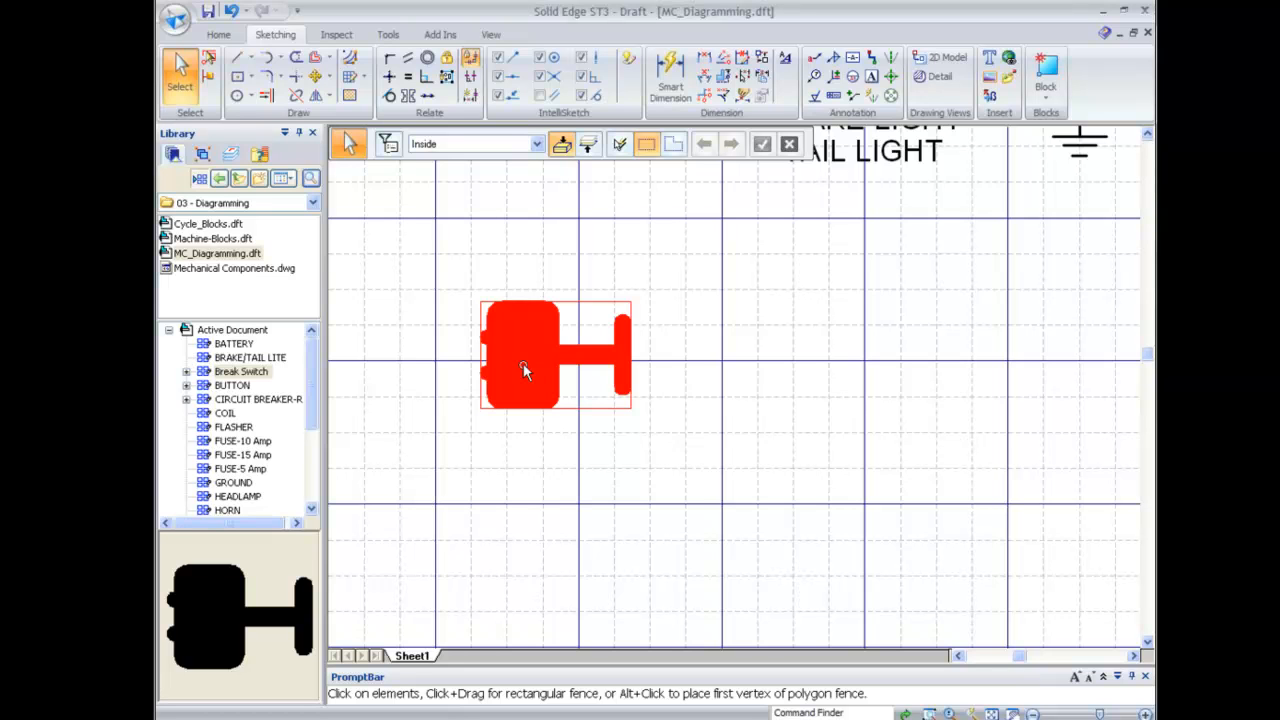
Edit the switch block, adding a position-locked label named Break Switch with value Switch 1 below the symbol, and close the block
{"action": "double_click", "coordinate": [523, 366]}
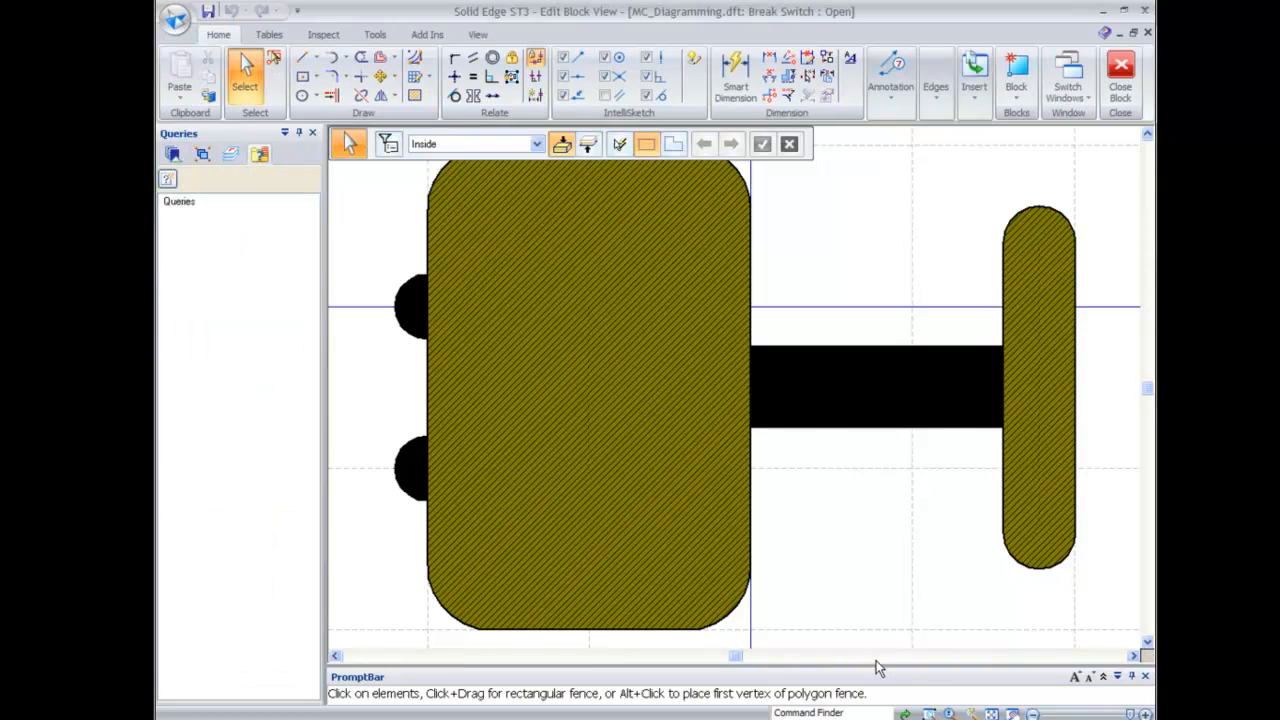
{"action": "scroll", "coordinate": [876, 660], "scroll_direction": "down", "scroll_amount": 6}
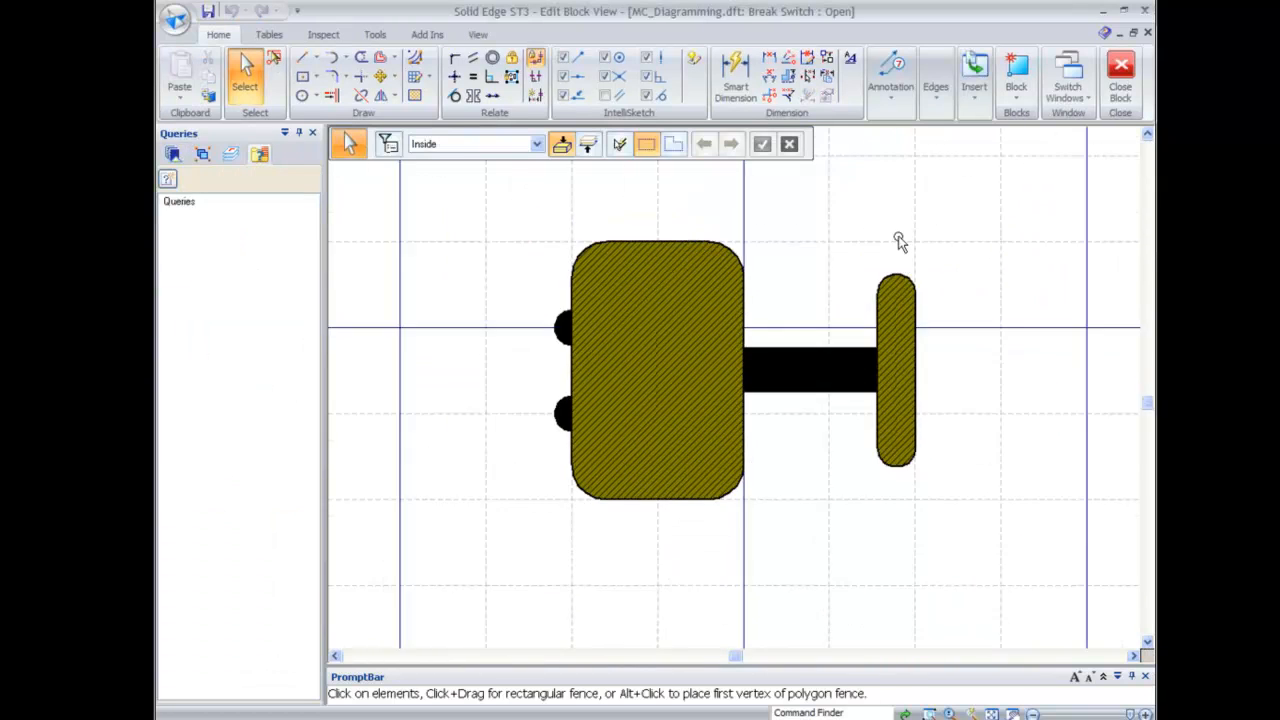
{"action": "scroll", "coordinate": [844, 609], "scroll_direction": "down", "scroll_amount": 1}
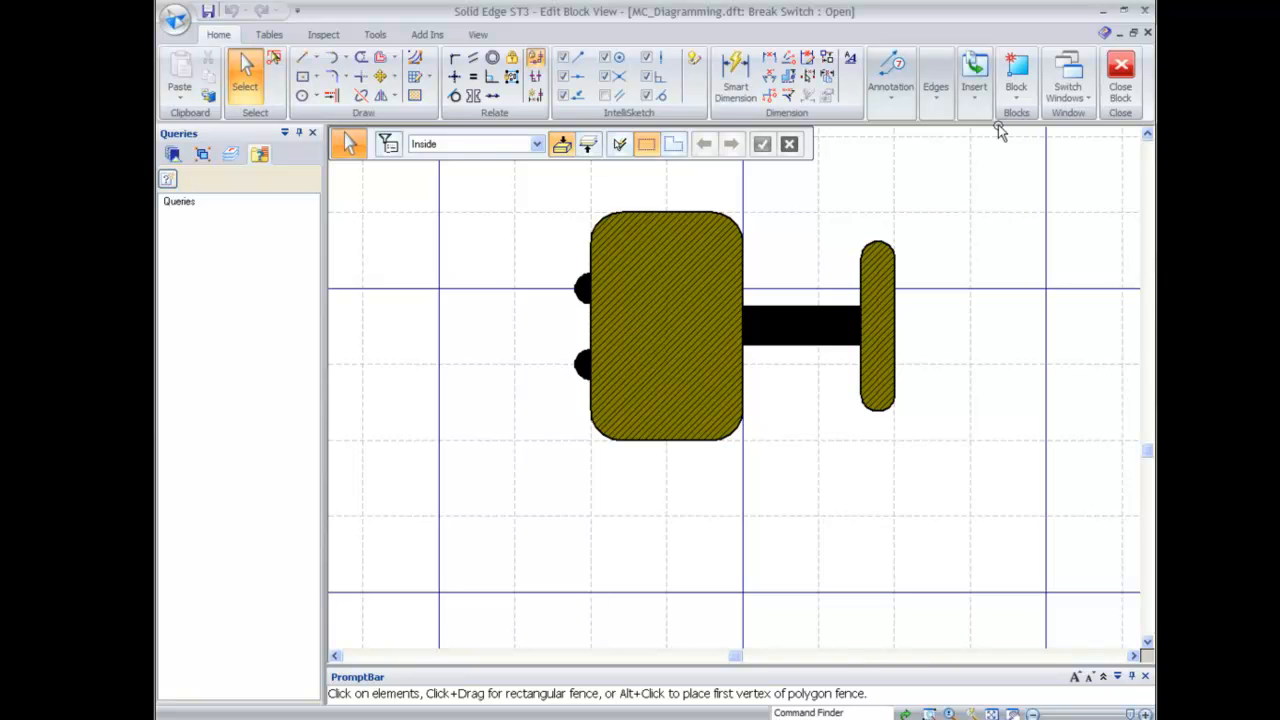
{"action": "left_click", "coordinate": [1016, 96]}
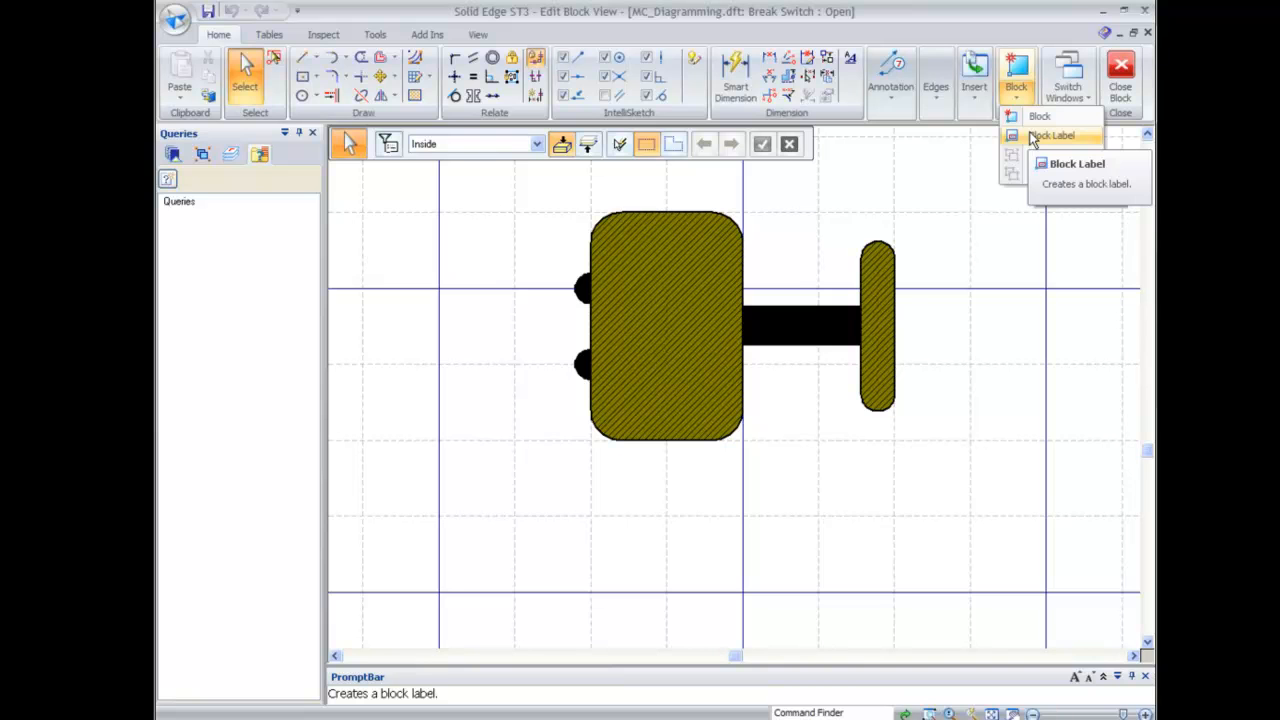
{"action": "left_click", "coordinate": [1050, 136]}
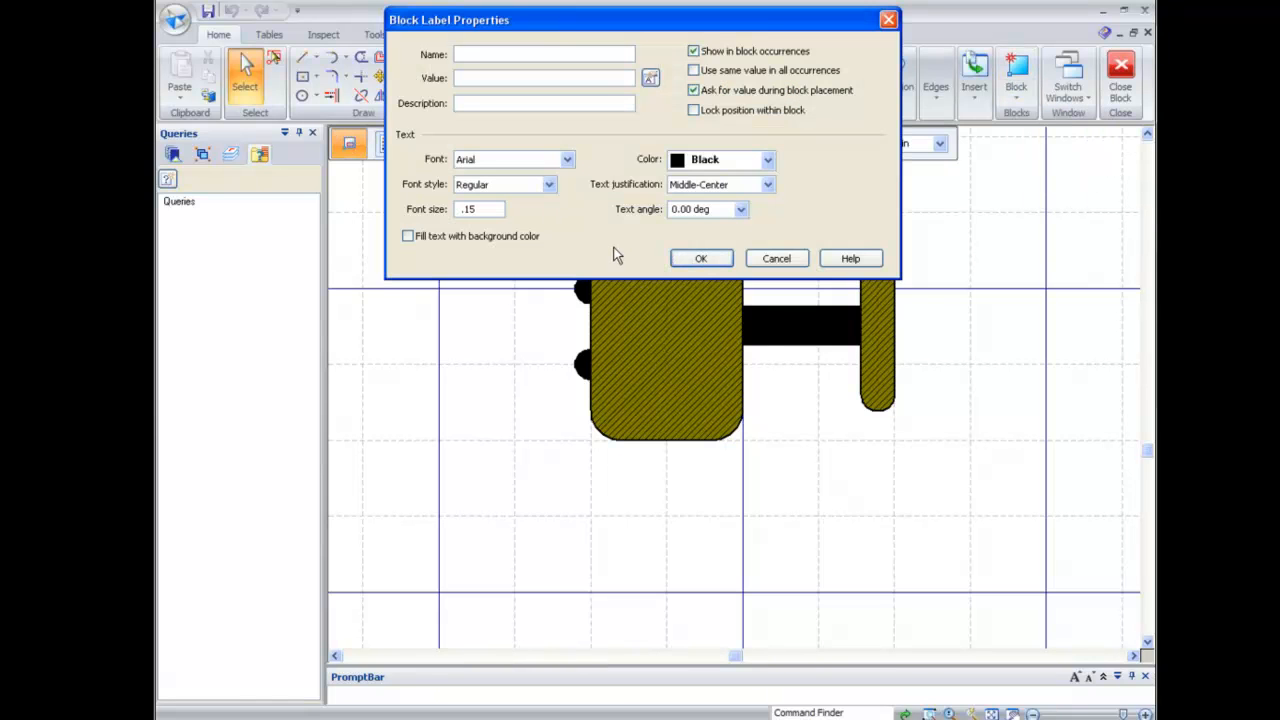
{"action": "type", "text": "Break Switch"}
{"action": "left_click", "coordinate": [797, 113]}
{"action": "left_click", "coordinate": [490, 79]}
{"action": "type", "text": "Switch 1"}
{"action": "left_click", "coordinate": [701, 258]}
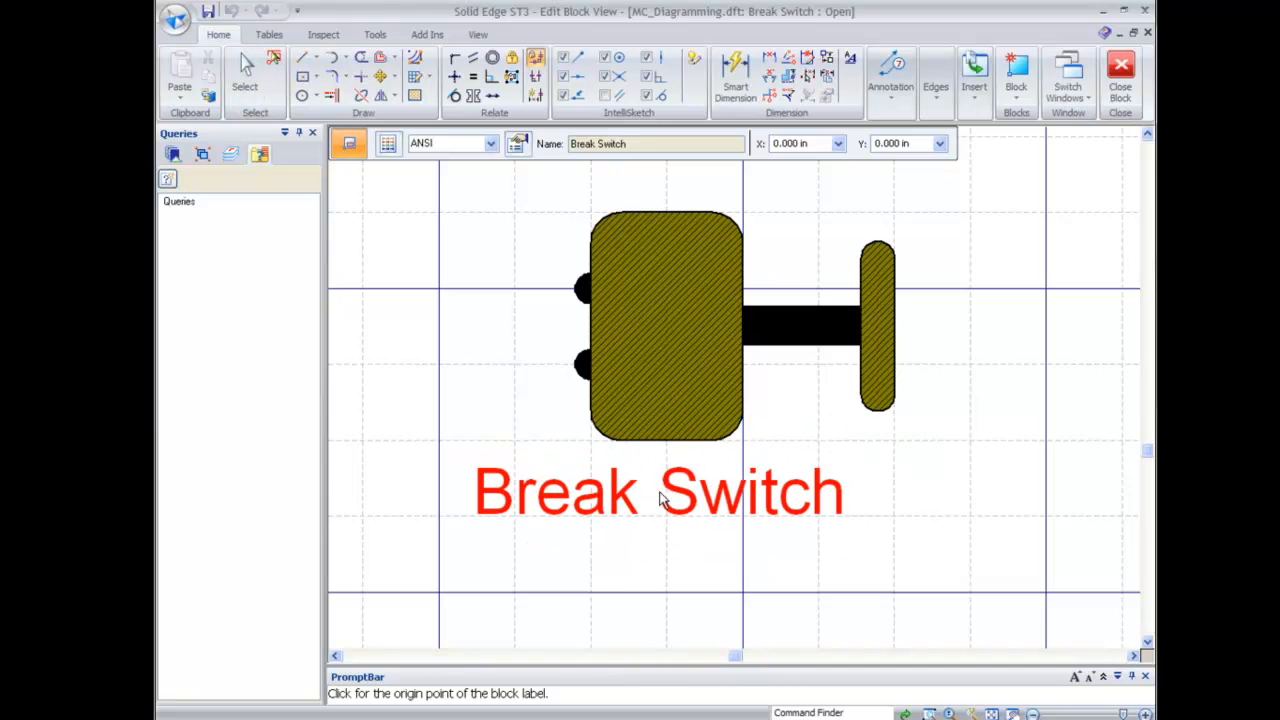
{"action": "left_click", "coordinate": [663, 498]}
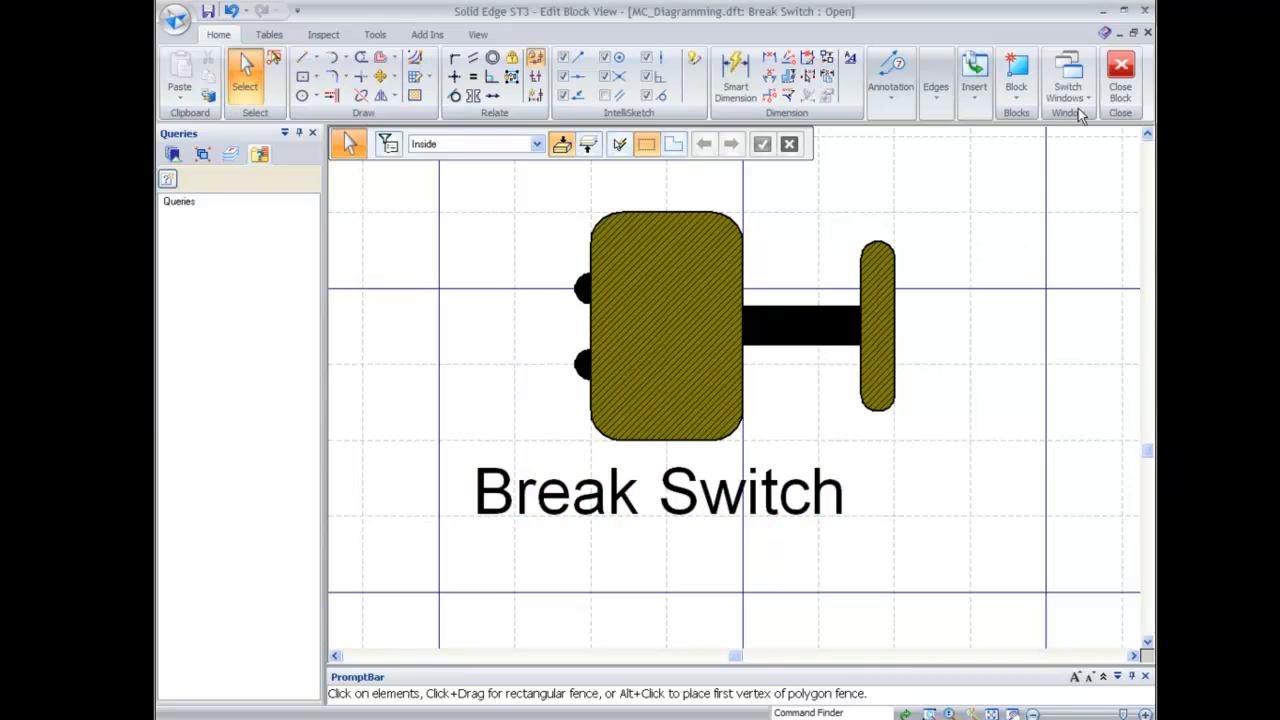
{"action": "left_click", "coordinate": [1118, 85]}
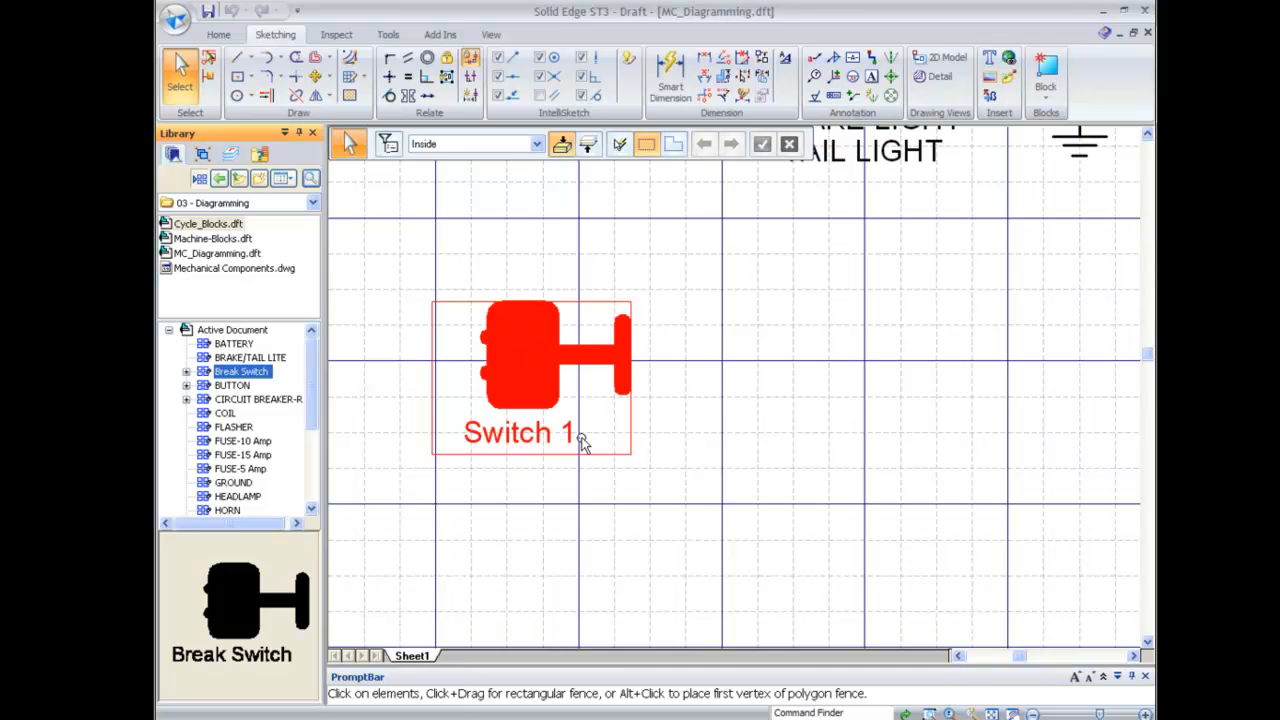
Place a second Break Switch block from the active document's library to the right of Switch 1 and set its label value to Switch 2
{"action": "left_click", "coordinate": [572, 508]}
{"action": "left_click_drag", "start_coordinate": [250, 376], "coordinate": [755, 370]}
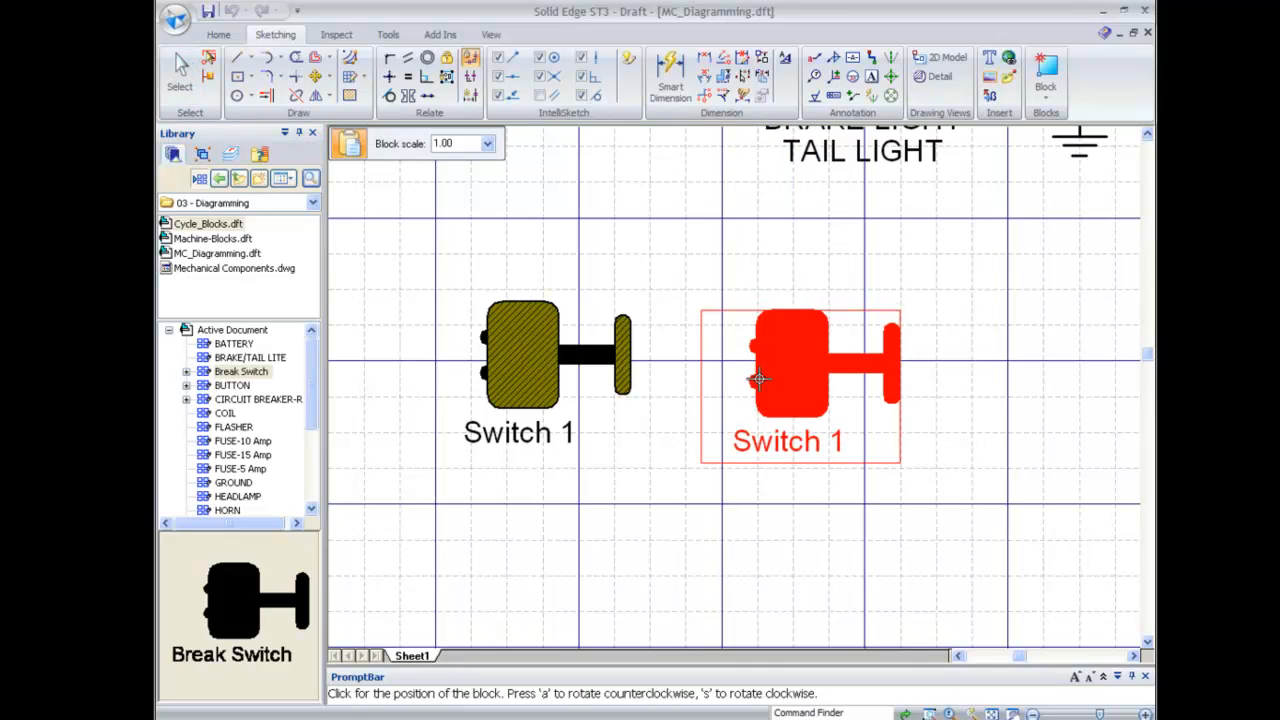
{"action": "left_click", "coordinate": [759, 372]}
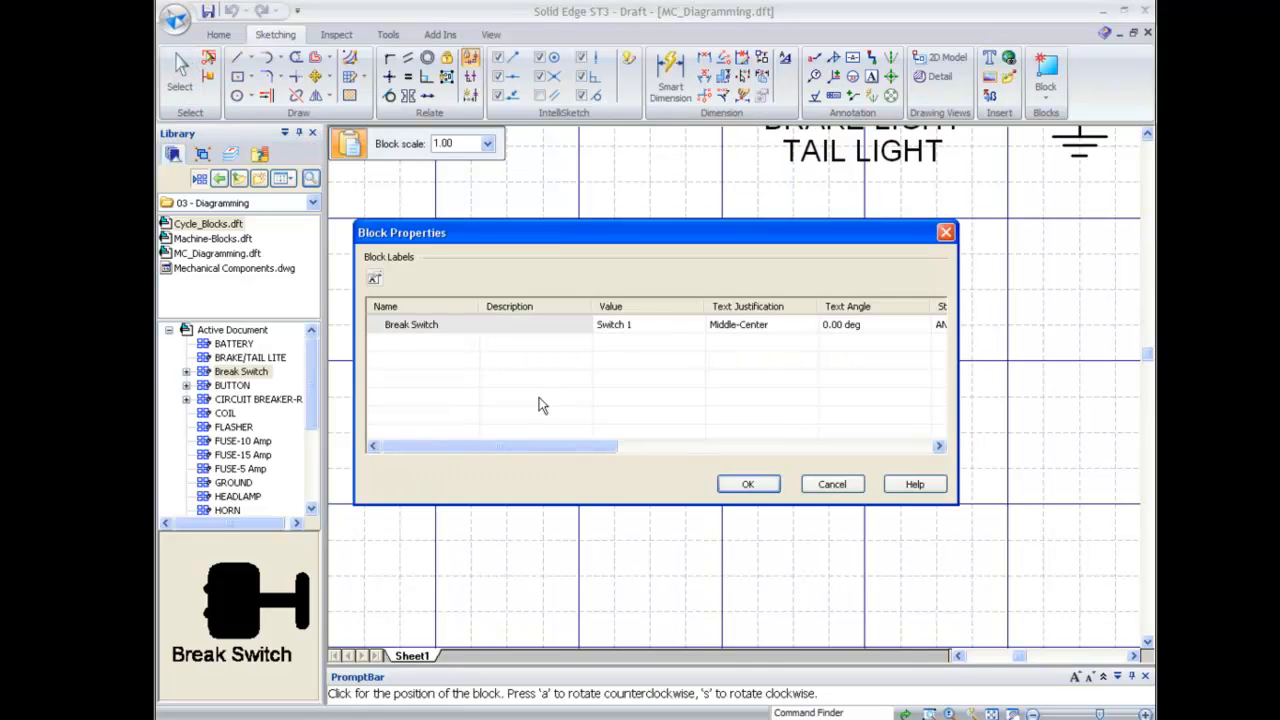
{"action": "left_click", "coordinate": [642, 326]}
{"action": "left_click", "coordinate": [640, 324]}
{"action": "key", "text": "BackSpace"}
{"action": "type", "text": "2"}
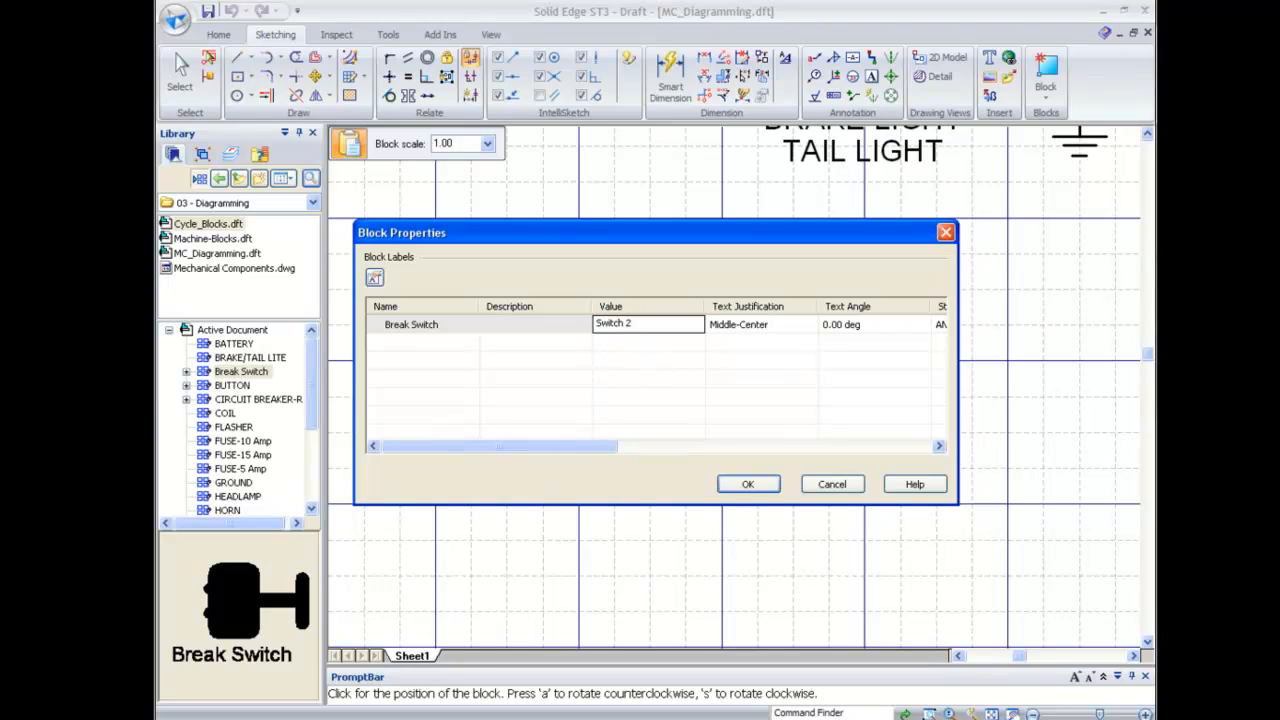
{"action": "key", "text": "Return"}
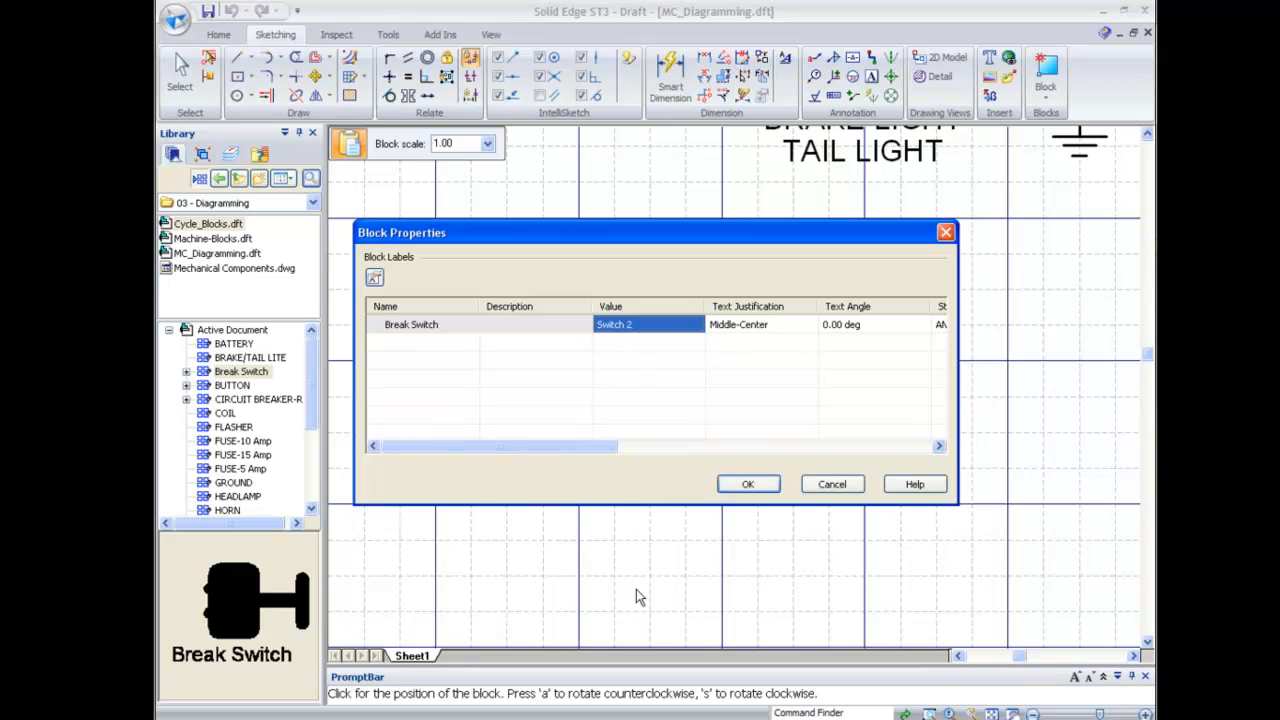
{"action": "left_click", "coordinate": [764, 491]}
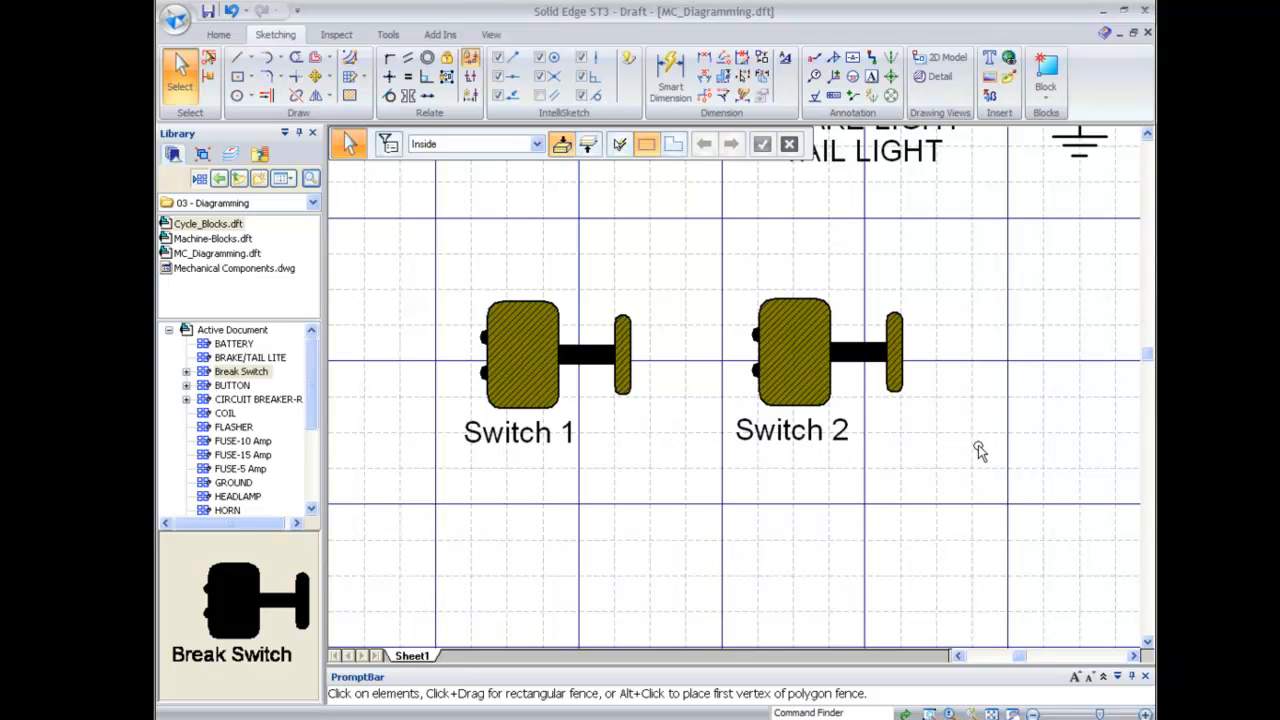
{"action": "key", "text": "alt+Tab"}
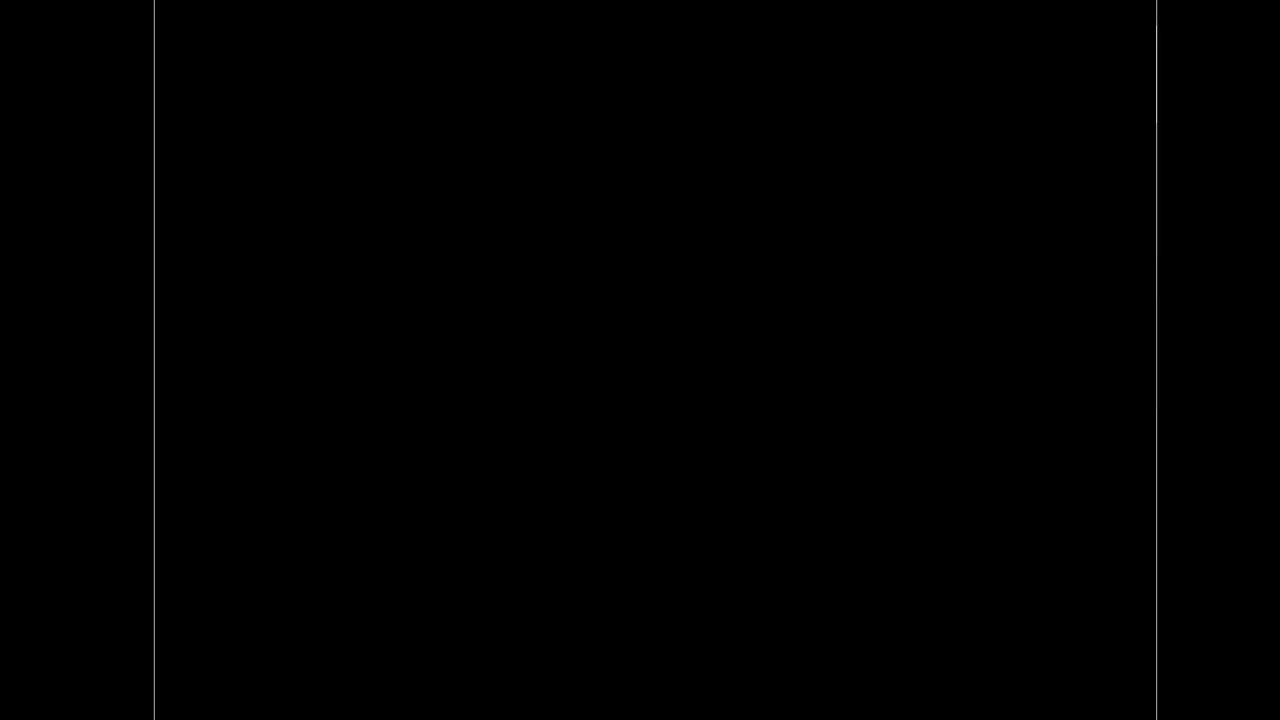
{"action": "key", "text": "Right"}
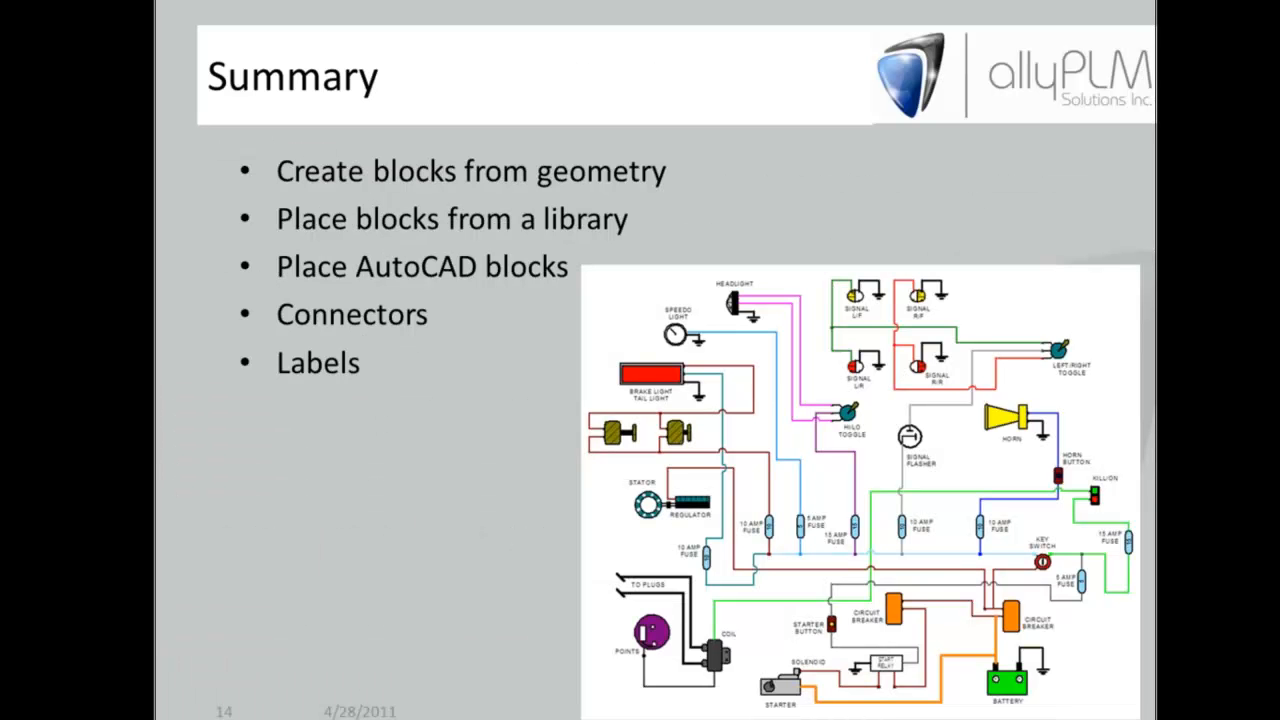